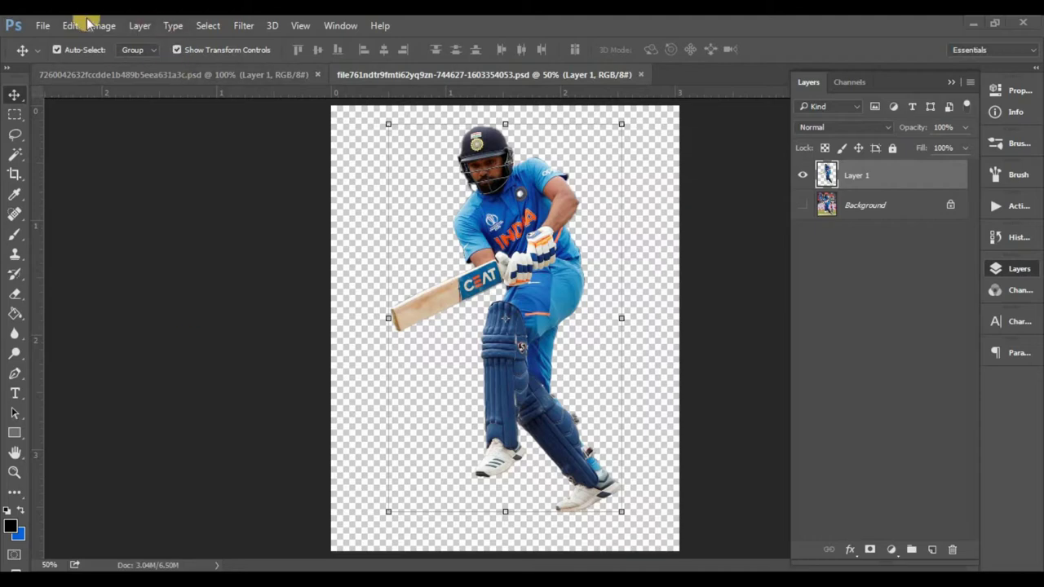
# Step: Create a new white 1500 × 2000 px document at 300 ppi
pyautogui.click(43, 25)
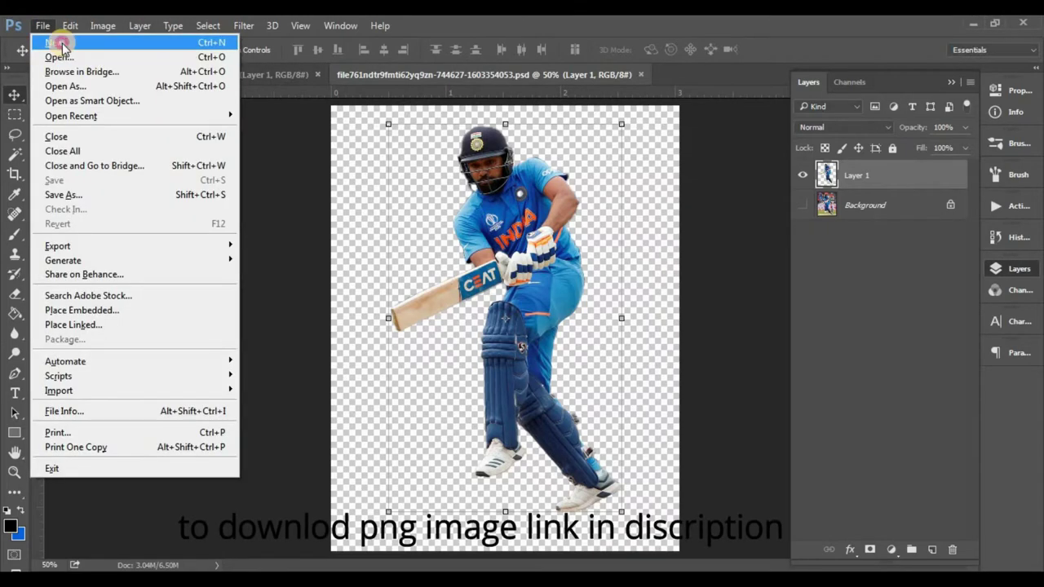
pyautogui.click(57, 42)
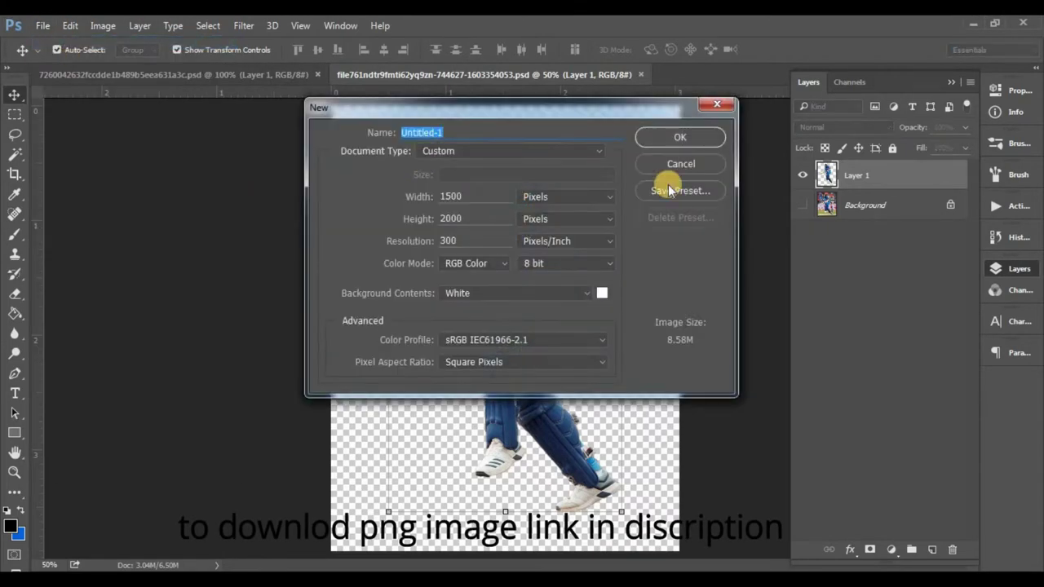
pyautogui.click(467, 200)
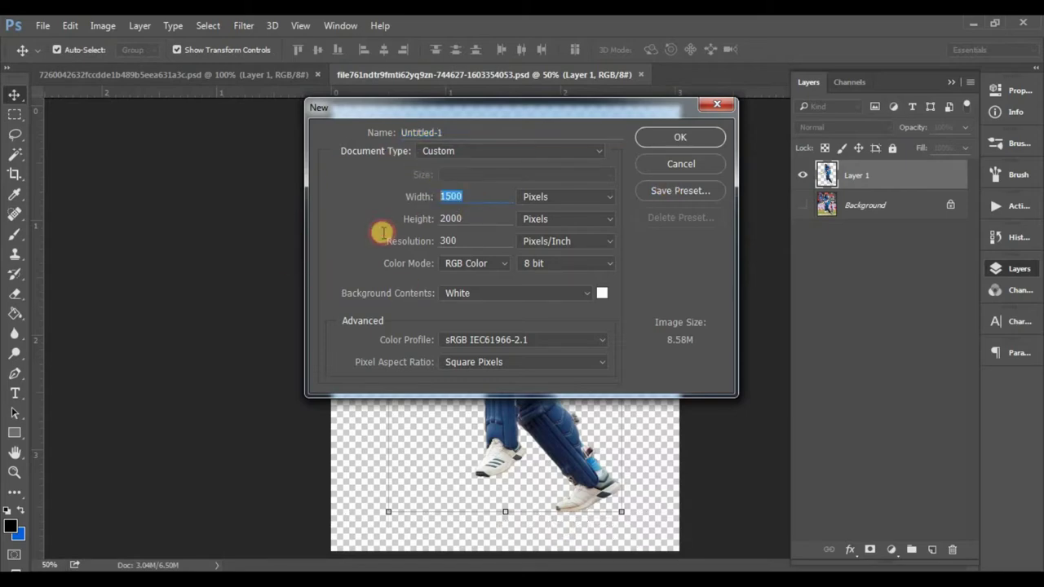
pyautogui.click(715, 137)
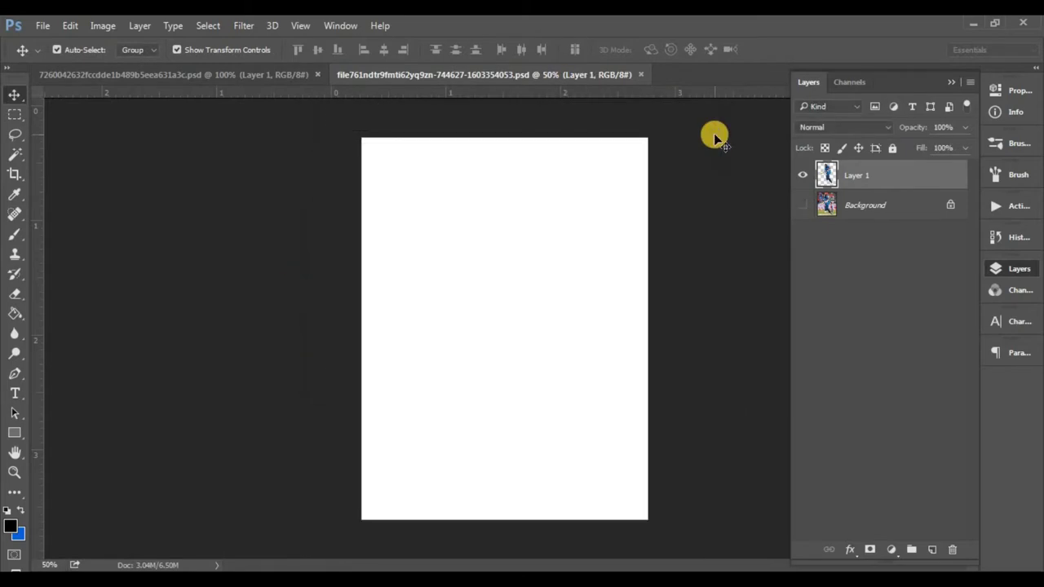
# Step: Add a #141414 solid colour fill layer covering the whole canvas
pyautogui.click(895, 550)
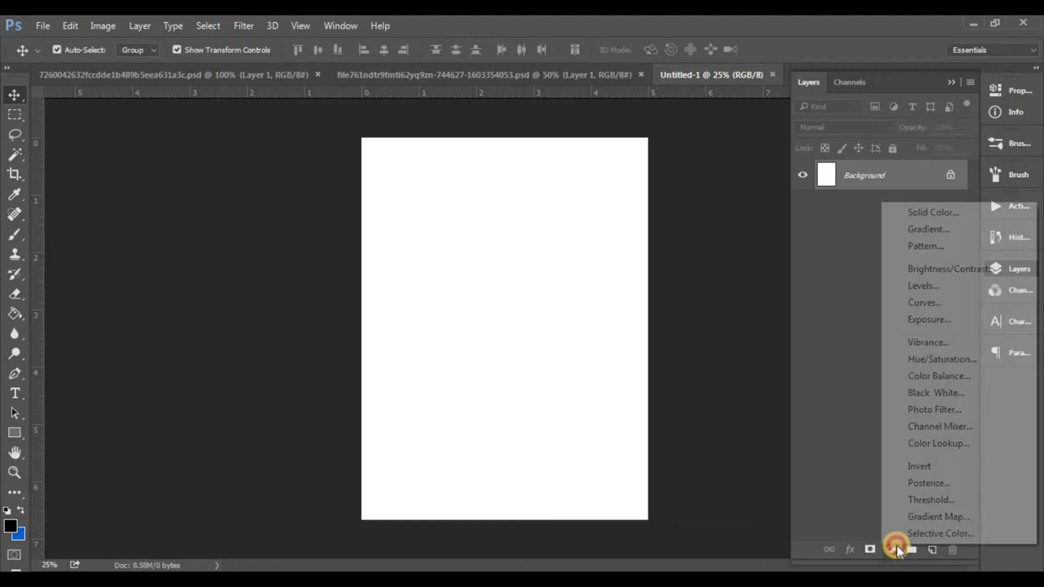
pyautogui.click(960, 212)
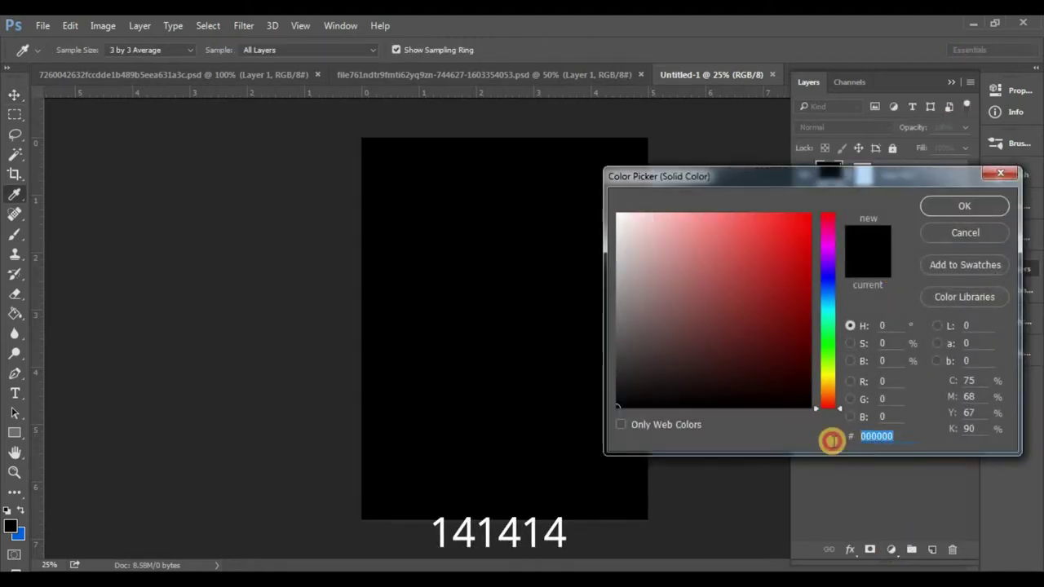
pyautogui.write('141414')
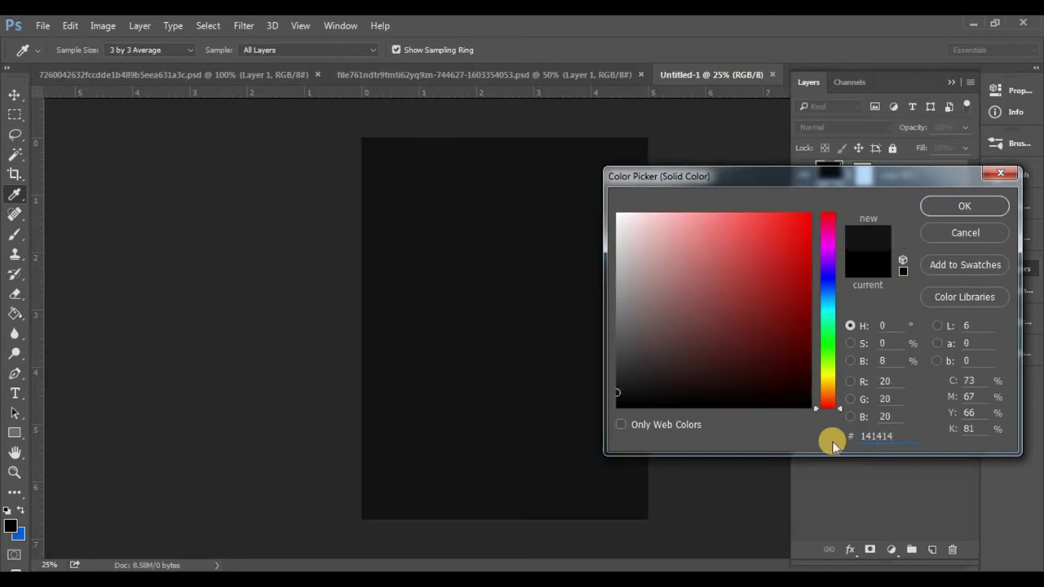
pyautogui.press('Return')
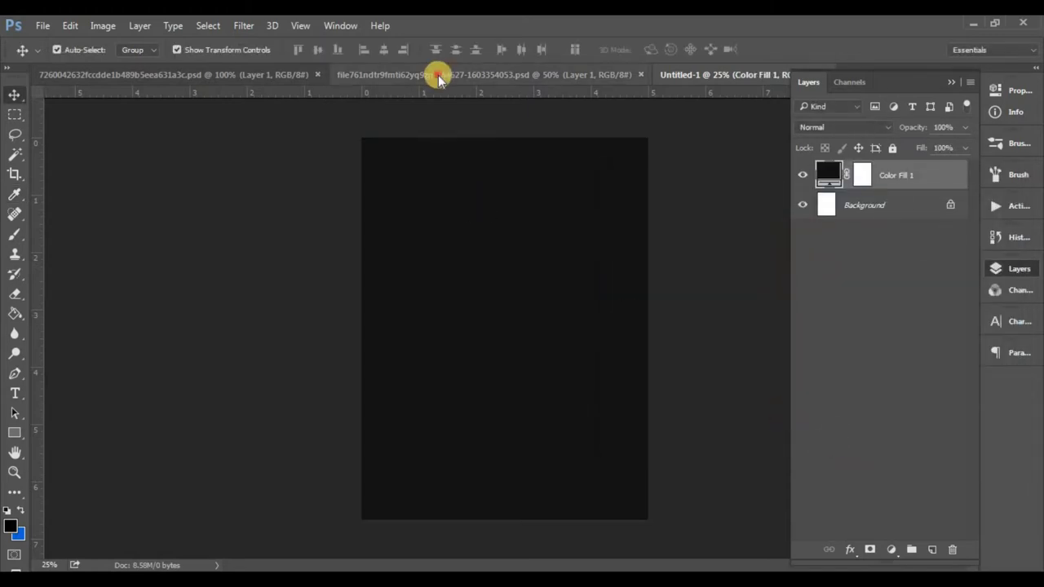
pyautogui.click(438, 73)
# Step: Drag the batsman layer into the poster, enlarge it and move it lower on the page
pyautogui.moveTo(472, 268)
pyautogui.mouseDown()
pyautogui.moveTo(673, 80)
pyautogui.moveTo(552, 295)
pyautogui.moveTo(528, 307)
pyautogui.mouseUp()
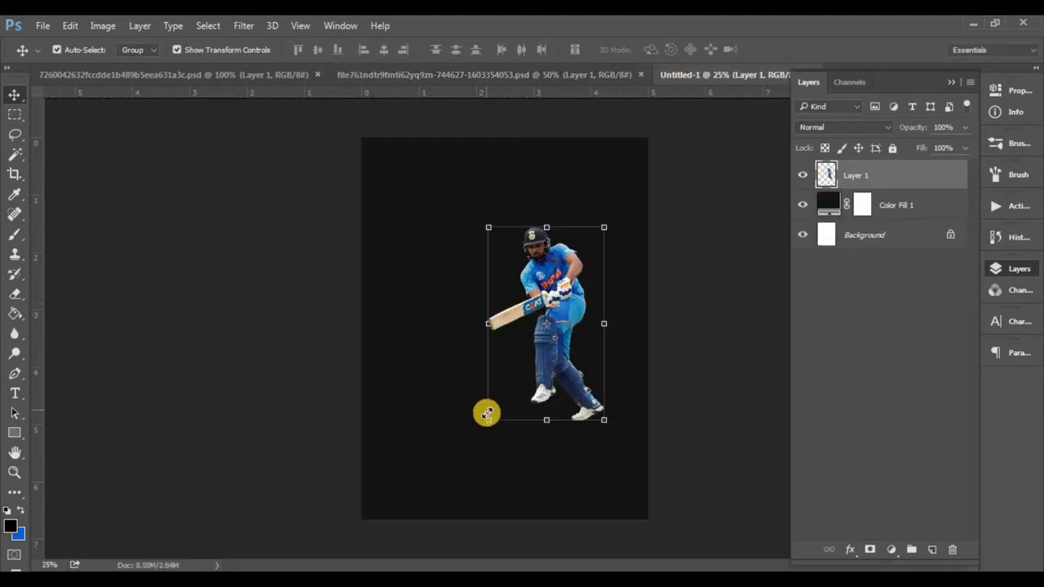
pyautogui.moveTo(489, 419); pyautogui.dragTo(446, 484)
pyautogui.doubleClick(514, 395)
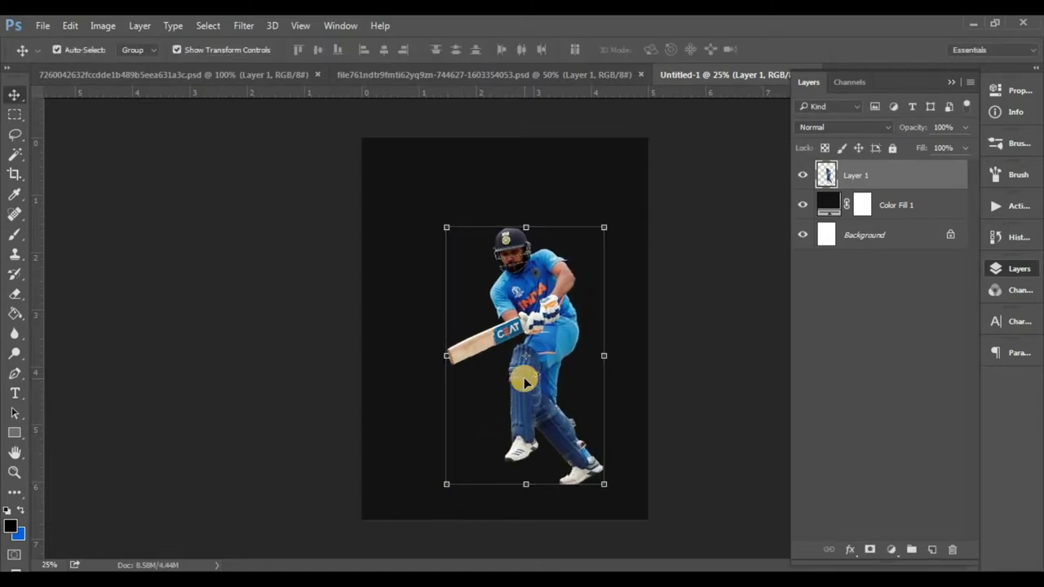
pyautogui.moveTo(523, 382); pyautogui.dragTo(506, 400)
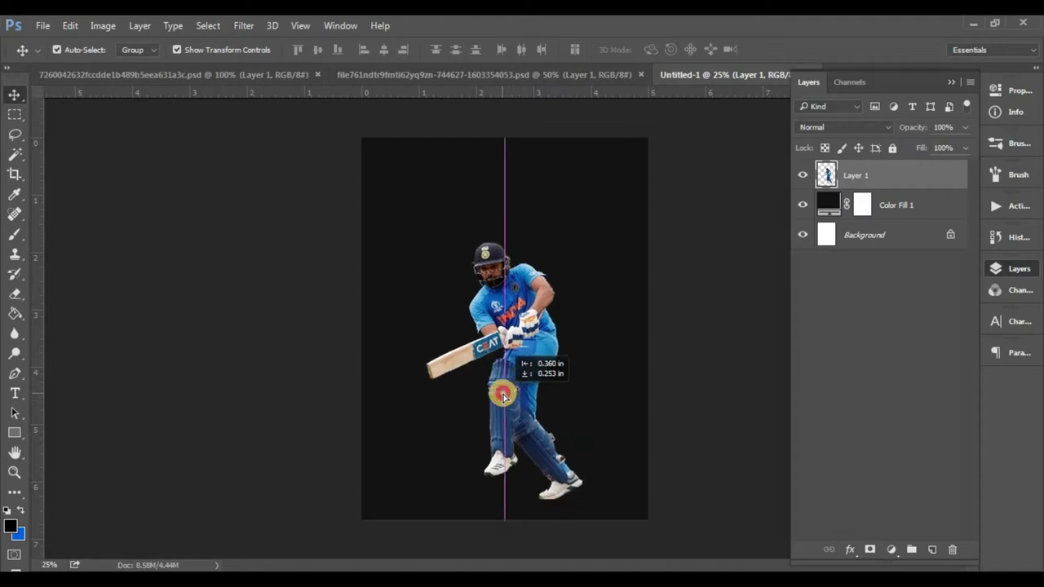
# Step: Browse the Filter menu to find the Camera Raw filter
pyautogui.click(255, 27)
pyautogui.click(282, 43)
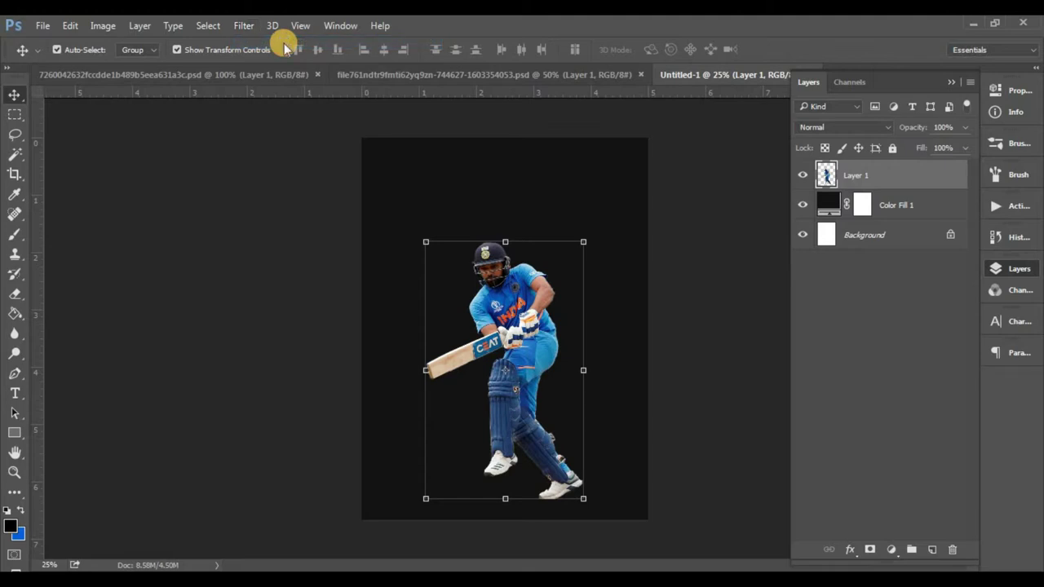
pyautogui.click(245, 25)
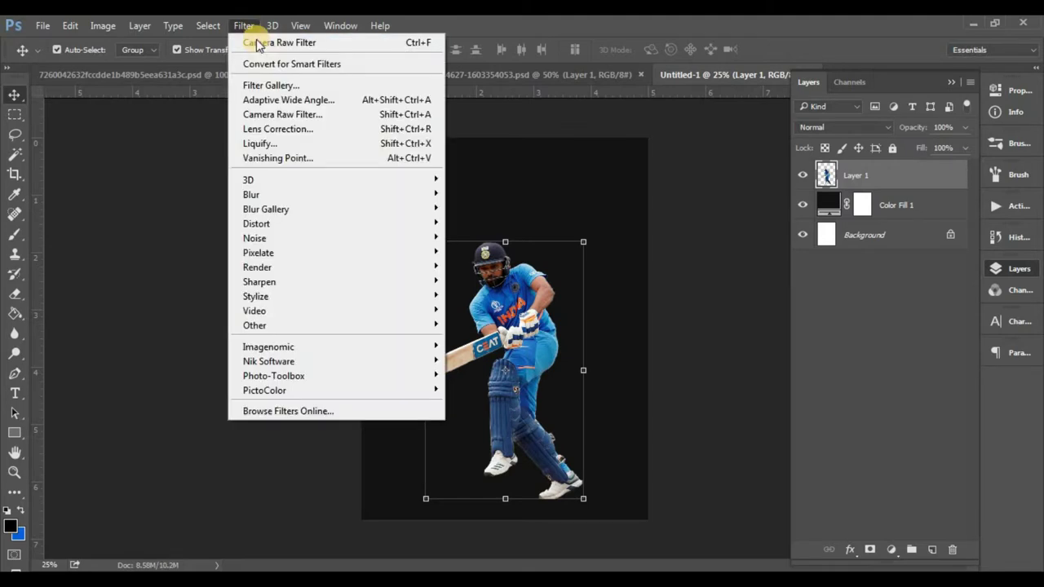
# Step: Open Camera Raw on the batsman and set highlights -83, shadows +83, whites +23
pyautogui.click(330, 117)
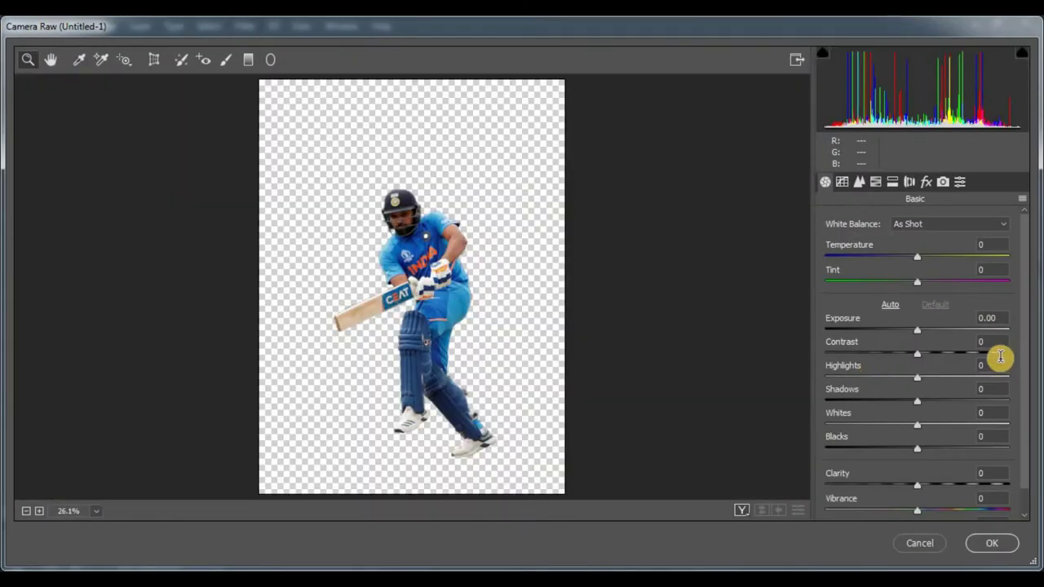
pyautogui.click(998, 362)
pyautogui.write('-83')
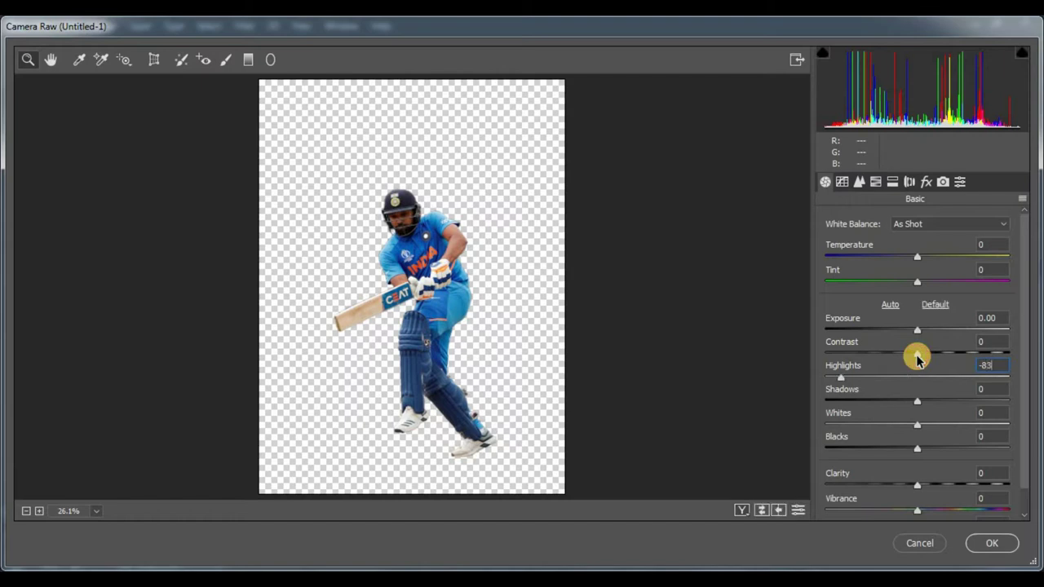
pyautogui.click(987, 390)
pyautogui.write('3')
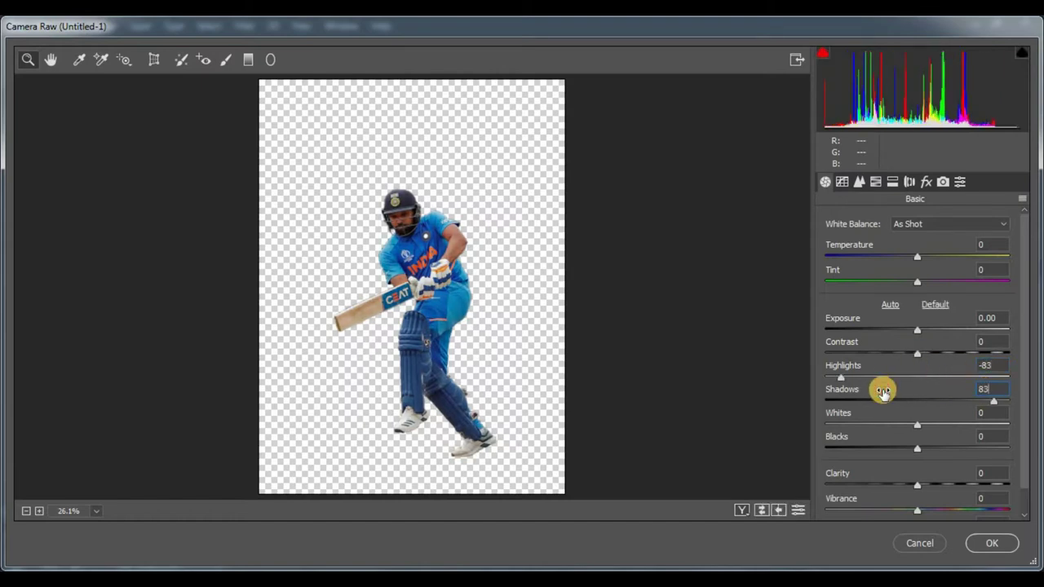
pyautogui.click(992, 413)
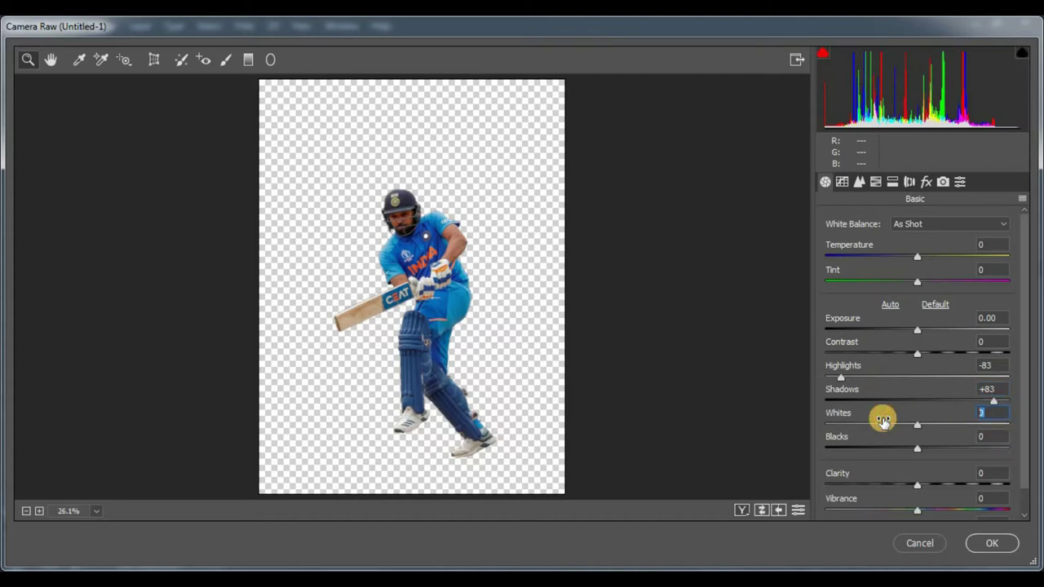
pyautogui.write('23')
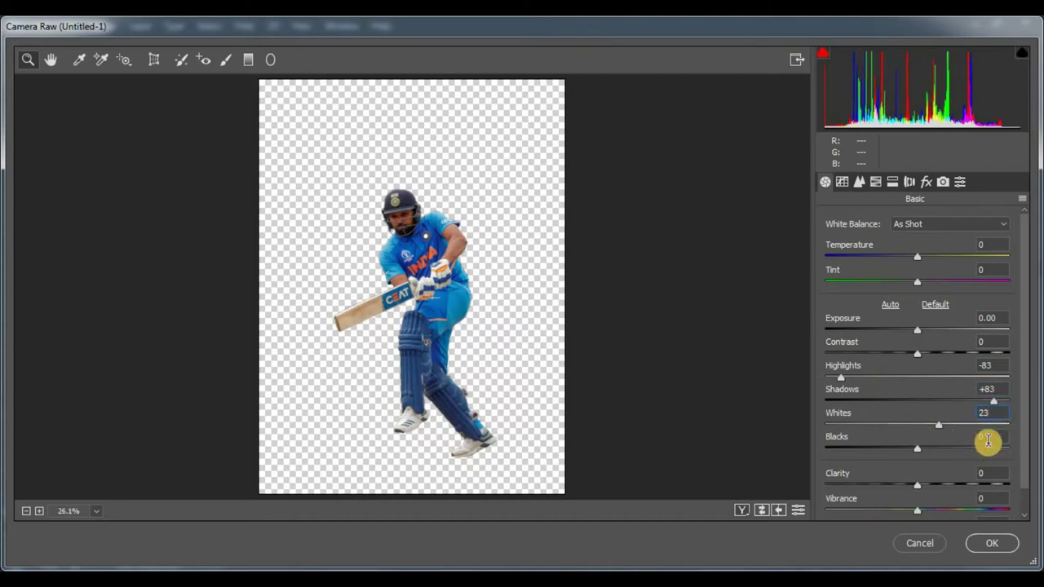
# Step: Set blacks -19 and clarity +60, then apply the Camera Raw filter
pyautogui.click(990, 436)
pyautogui.write('-1')
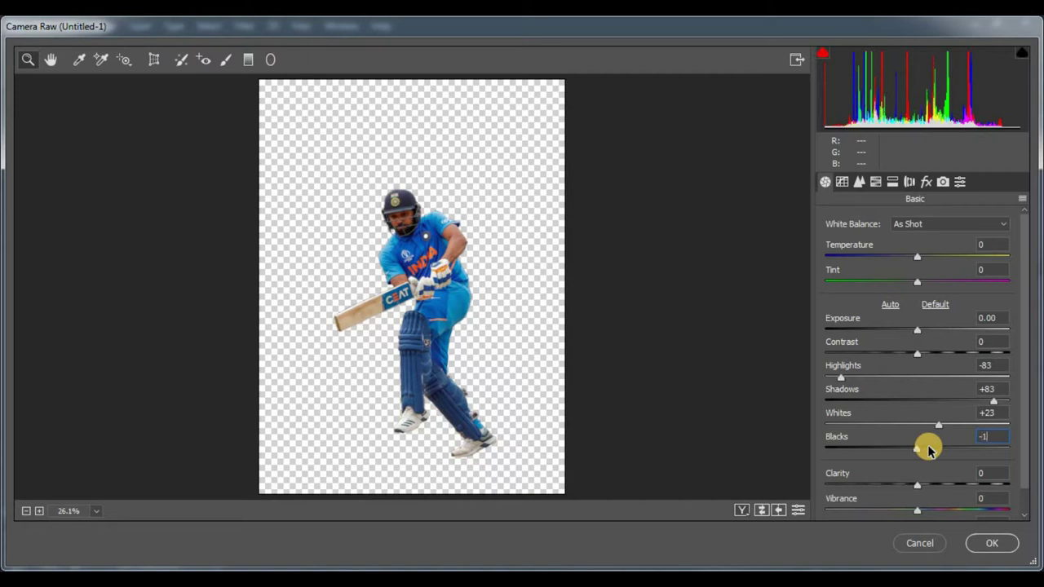
pyautogui.write('9')
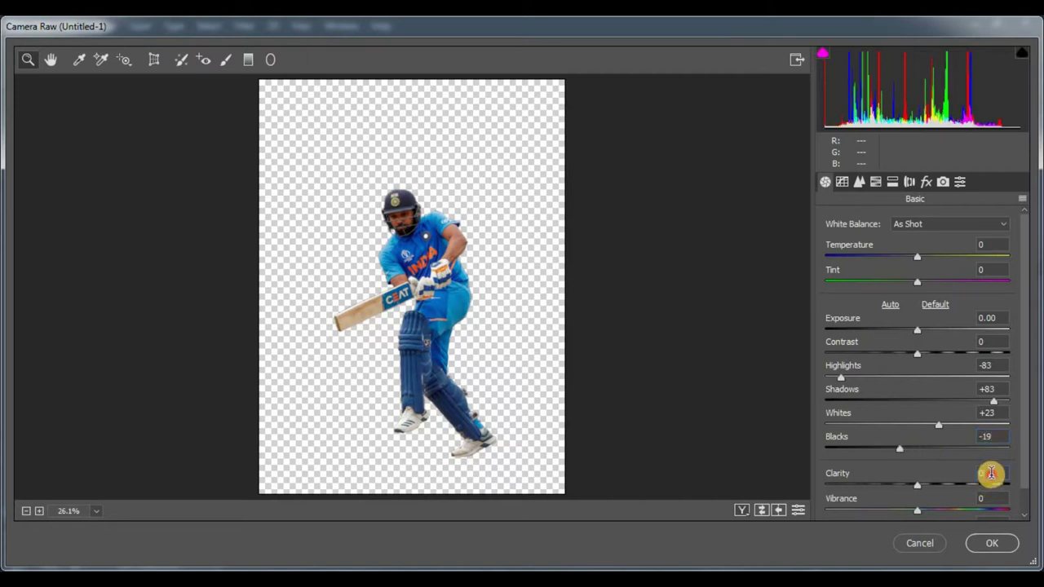
pyautogui.click(991, 473)
pyautogui.write('0')
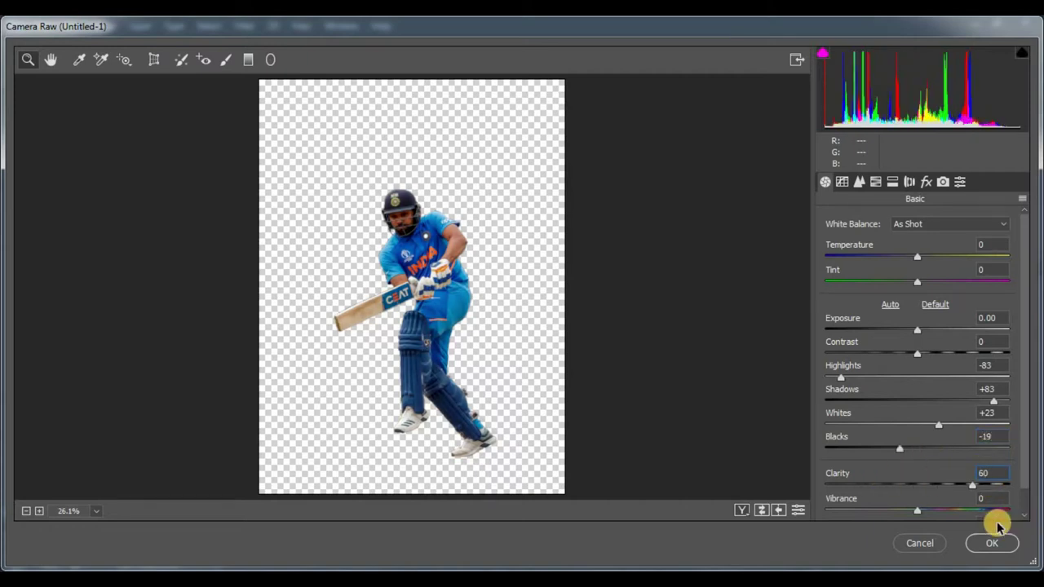
pyautogui.click(997, 541)
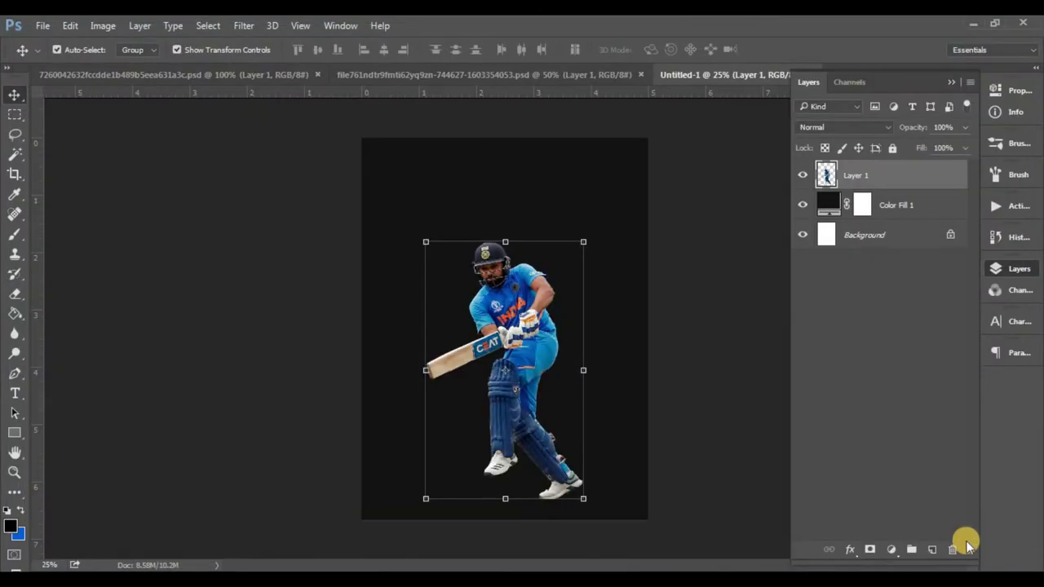
# Step: Add a new empty layer and place it directly beneath the batsman layer
pyautogui.click(935, 547)
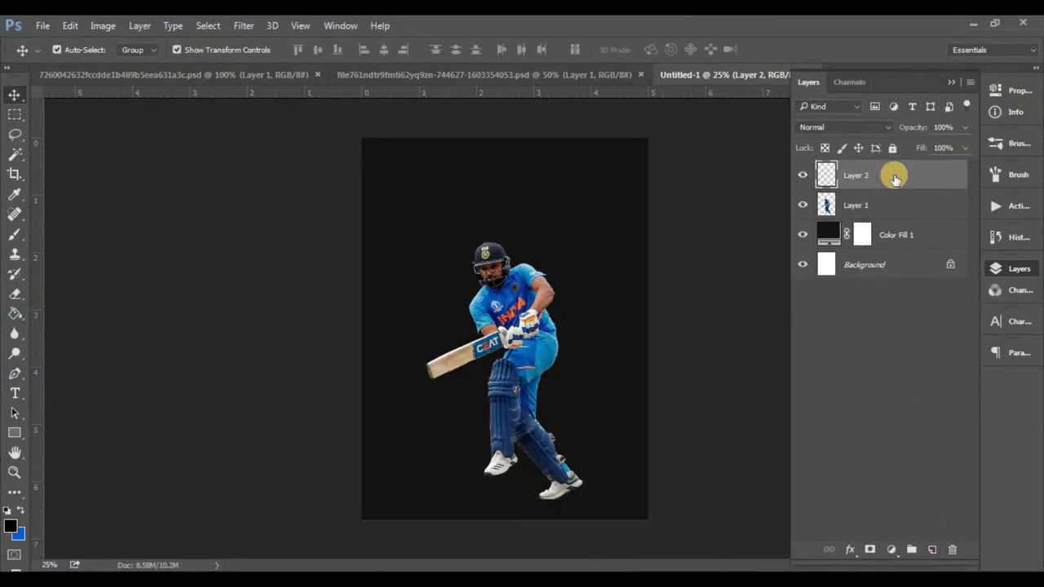
pyautogui.moveTo(528, 379); pyautogui.dragTo(531, 408)
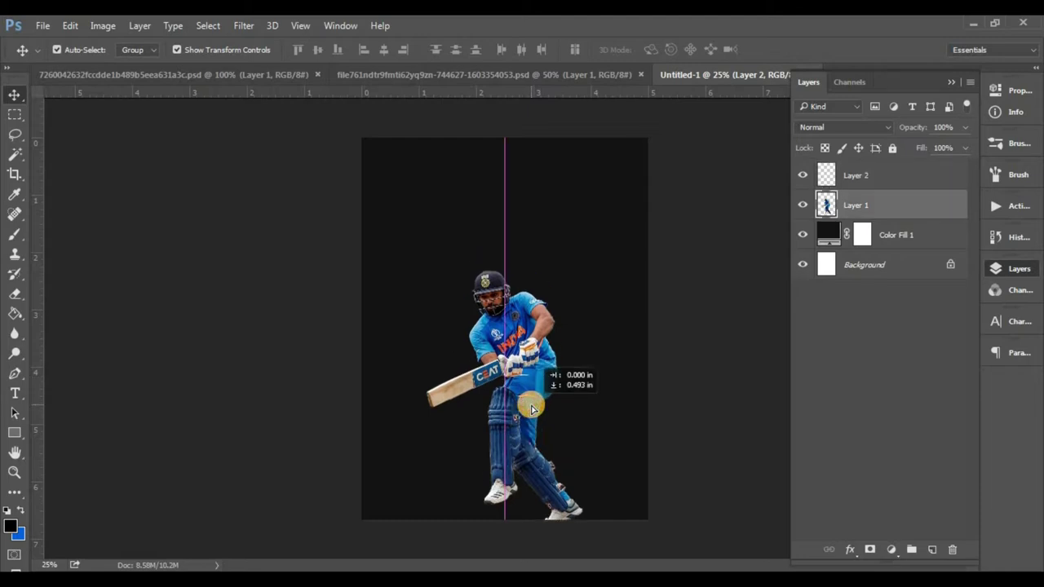
pyautogui.hotkey('ctrl', 'z')
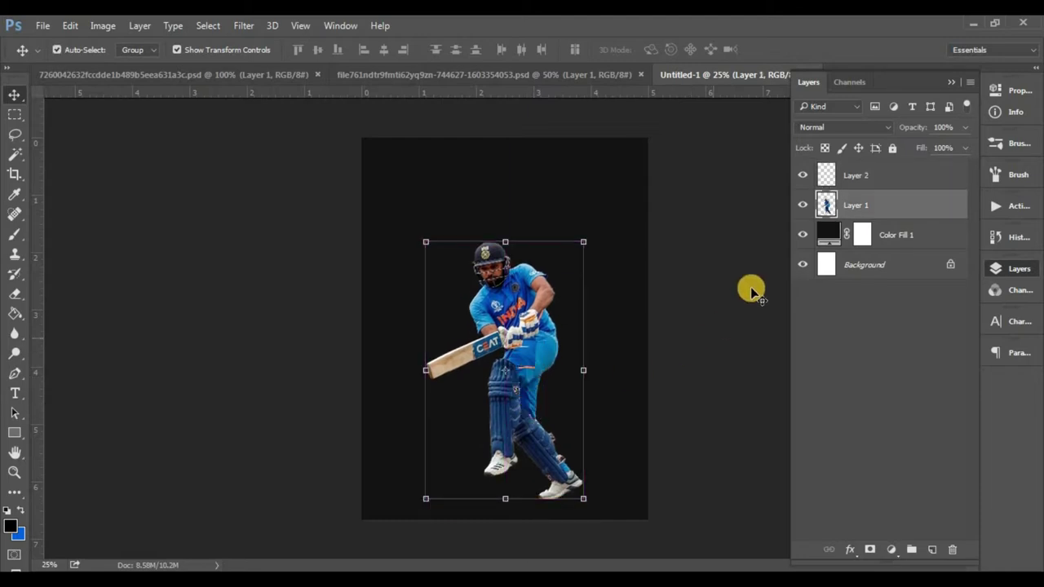
pyautogui.click(887, 172)
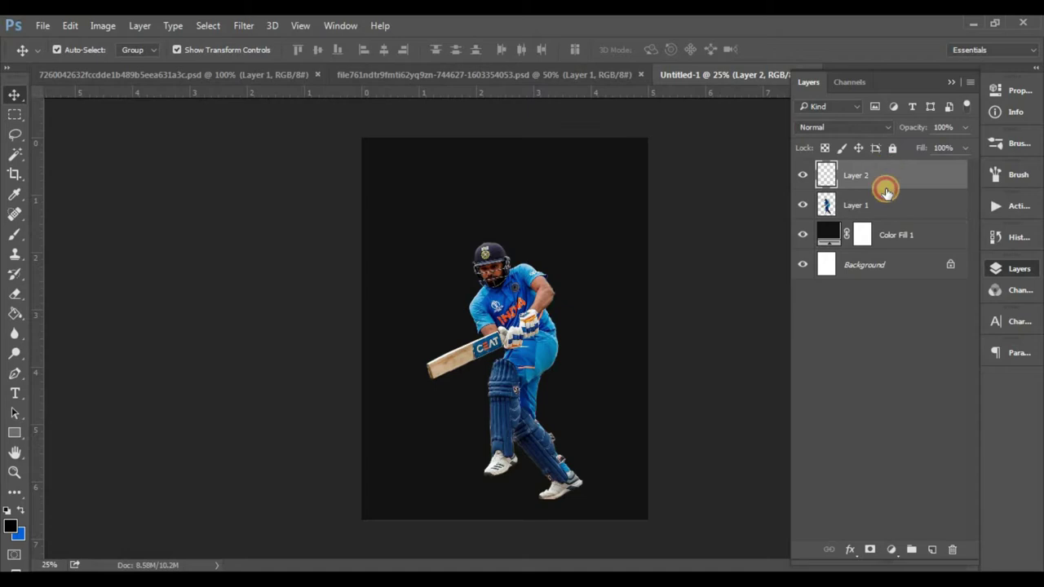
pyautogui.doubleClick(887, 194)
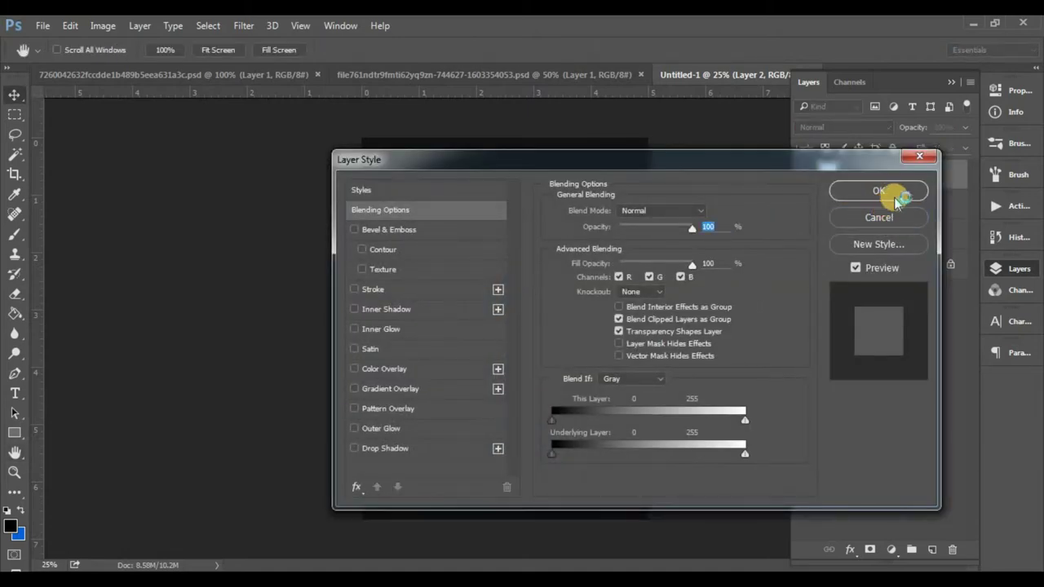
pyautogui.click(897, 196)
pyautogui.moveTo(905, 197); pyautogui.dragTo(904, 206)
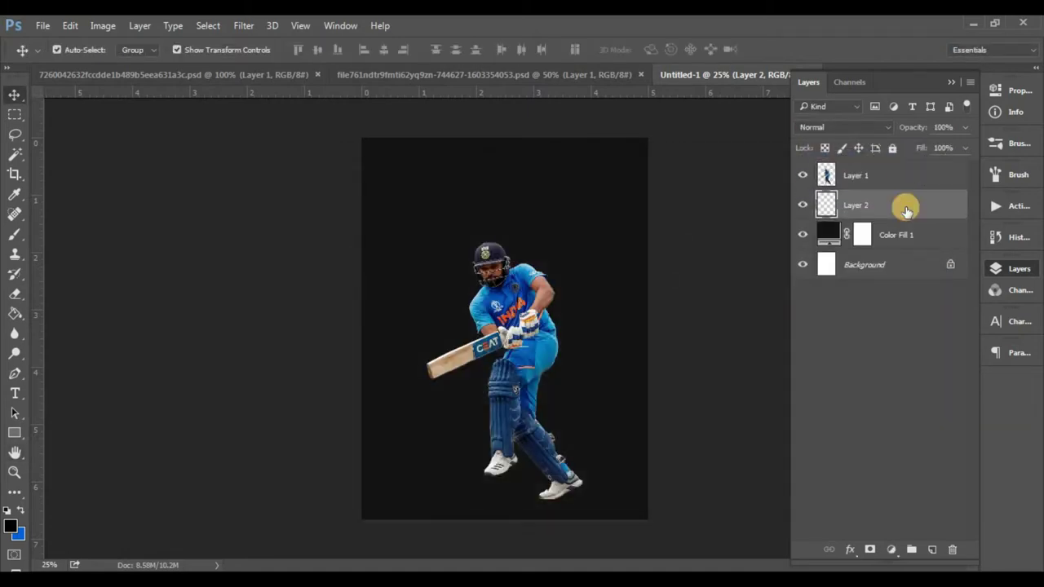
pyautogui.click(18, 235)
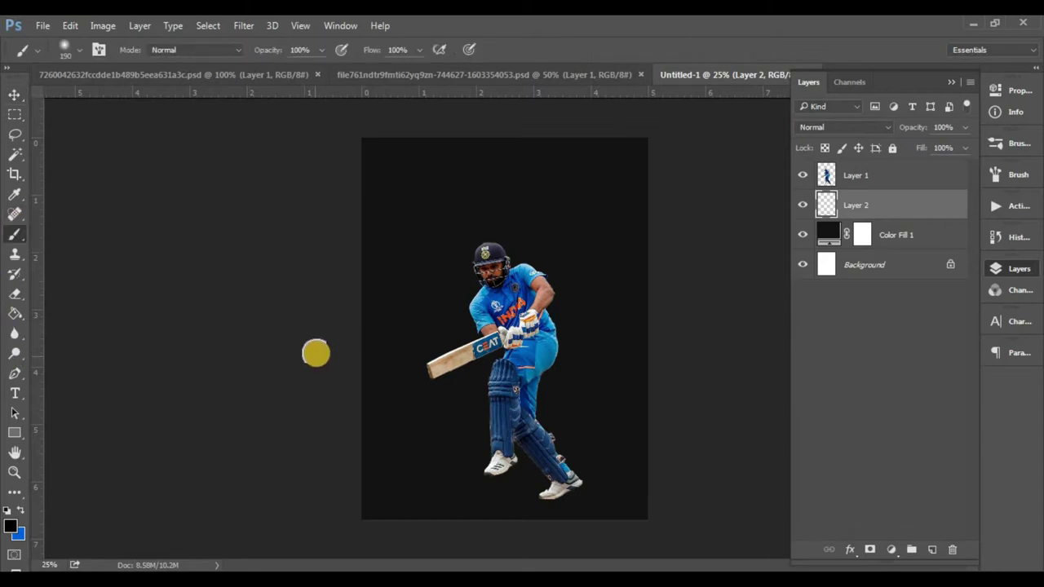
# Step: Paint a large soft dark spot on the empty layer with an enlarged brush
pyautogui.rightClick(442, 255)
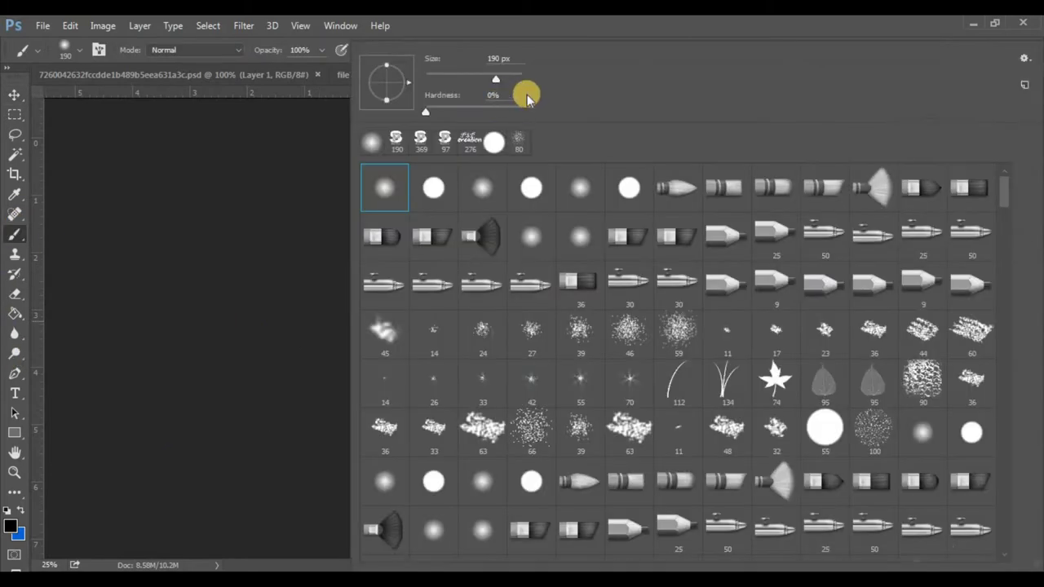
pyautogui.click(517, 79)
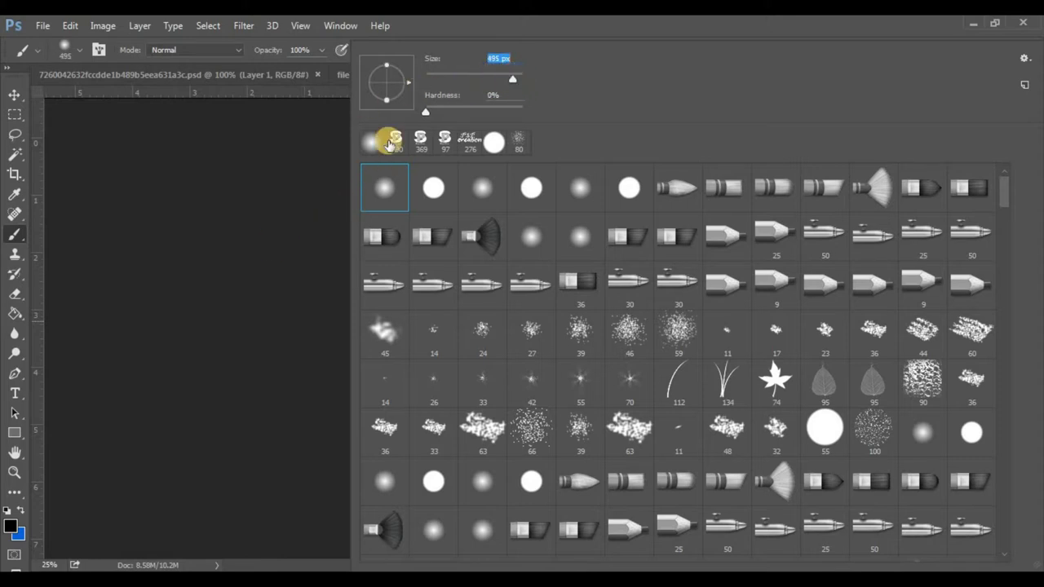
pyautogui.click(284, 238)
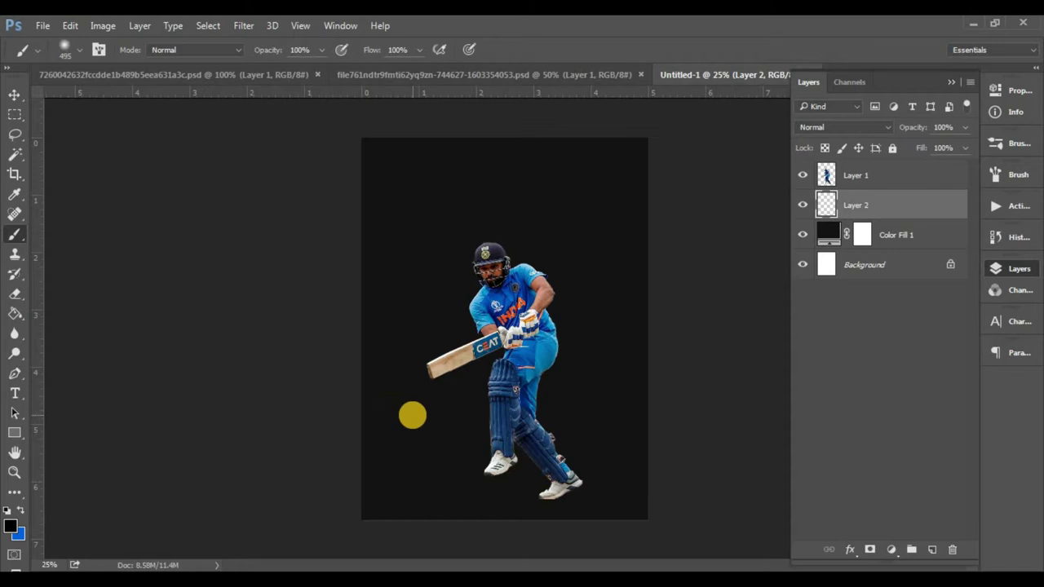
pyautogui.click(413, 415)
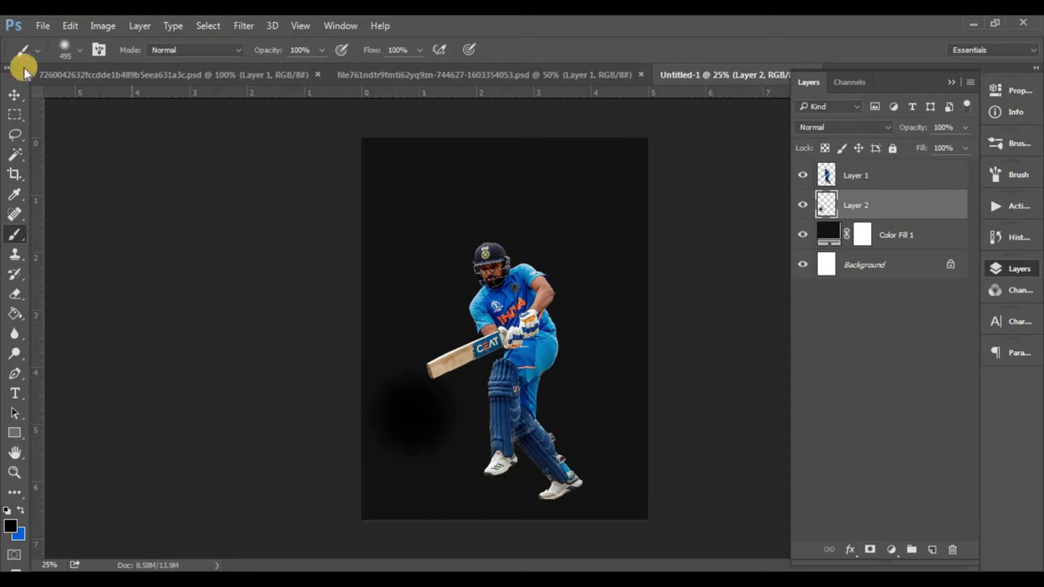
# Step: Squash the dark spot flat into a shadow beneath the batsman's feet
pyautogui.click(15, 95)
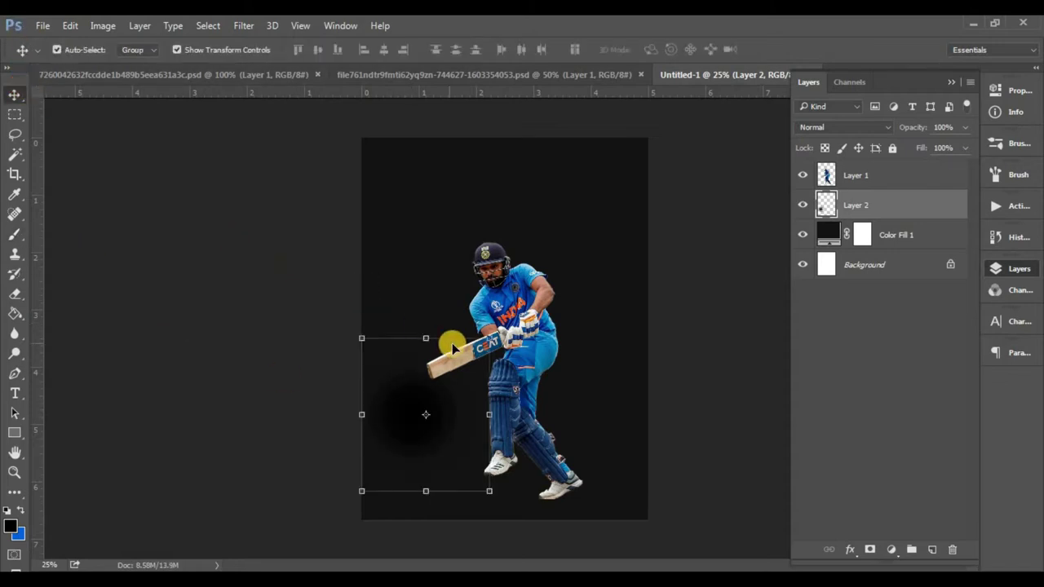
pyautogui.moveTo(426, 338)
pyautogui.mouseDown()
pyautogui.moveTo(438, 472)
pyautogui.moveTo(646, 503)
pyautogui.moveTo(594, 493)
pyautogui.mouseUp()
pyautogui.press('Return')
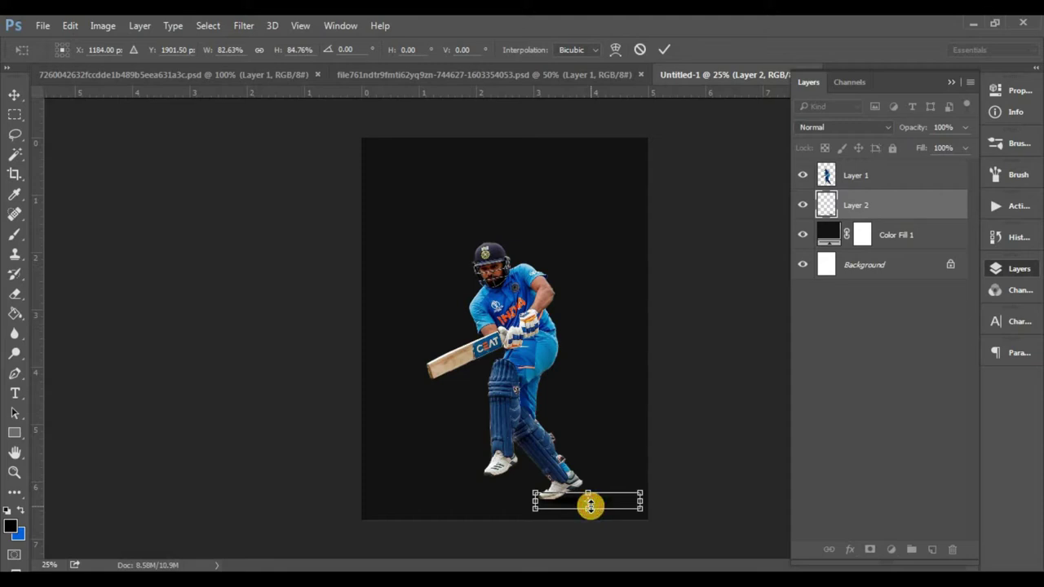
pyautogui.press('Return')
pyautogui.click(716, 375)
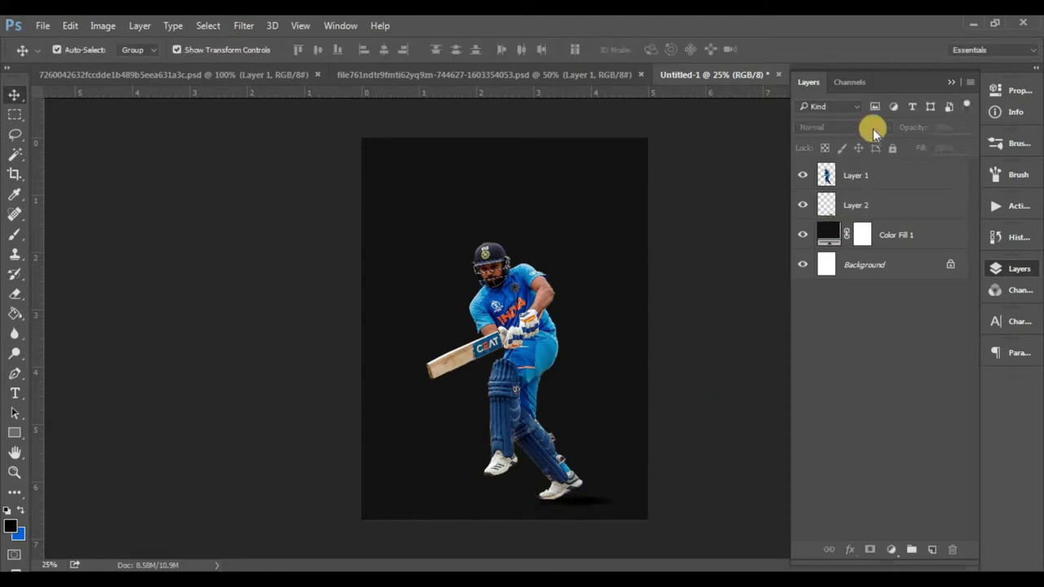
# Step: Duplicate the Layer 2 shadow and shift the copy left under the other foot
pyautogui.click(855, 214)
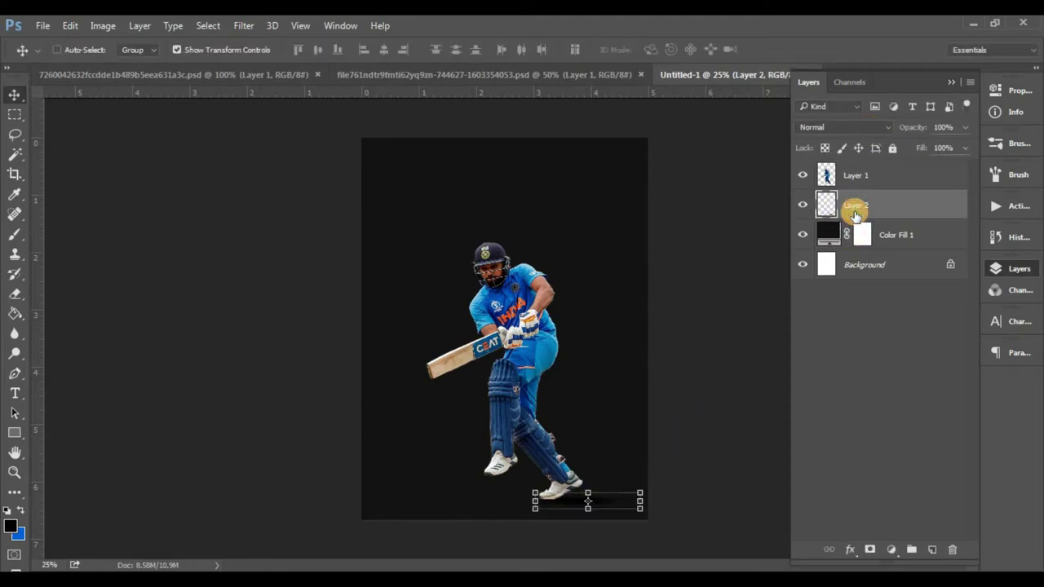
pyautogui.hotkey('ctrl', 'j')
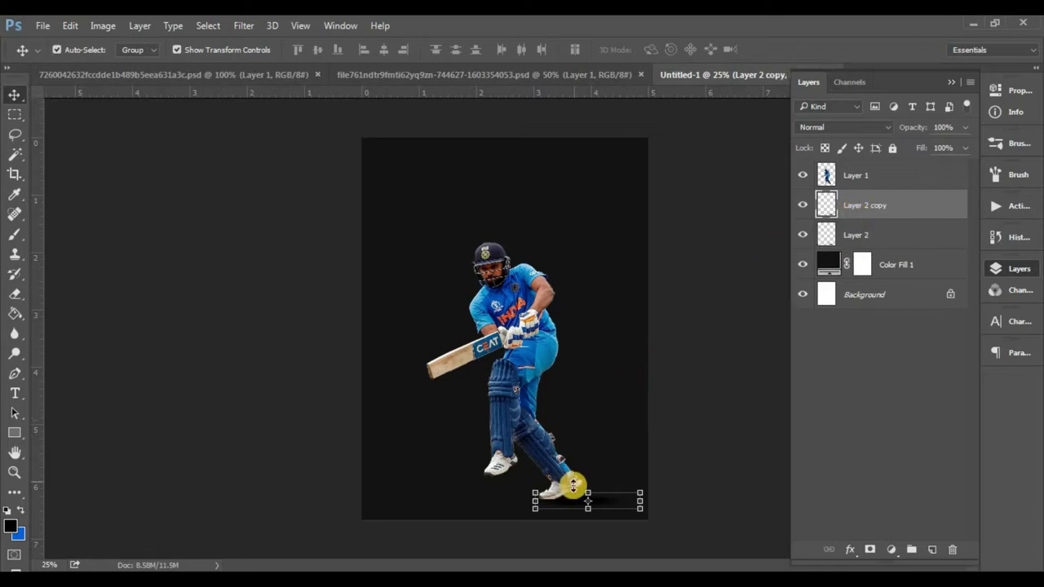
pyautogui.moveTo(574, 504); pyautogui.dragTo(502, 492)
pyautogui.click(840, 341)
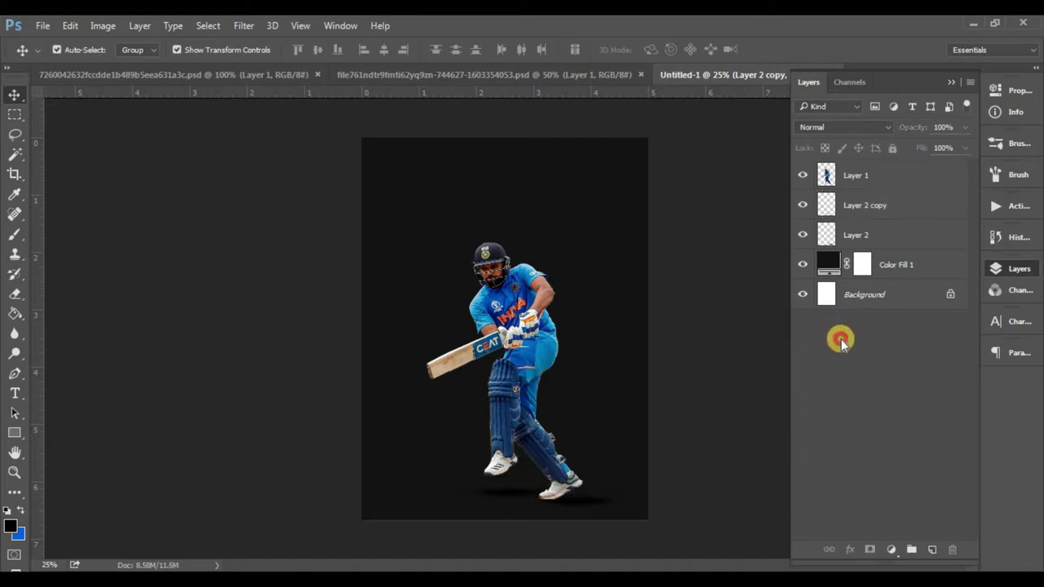
pyautogui.click(890, 205)
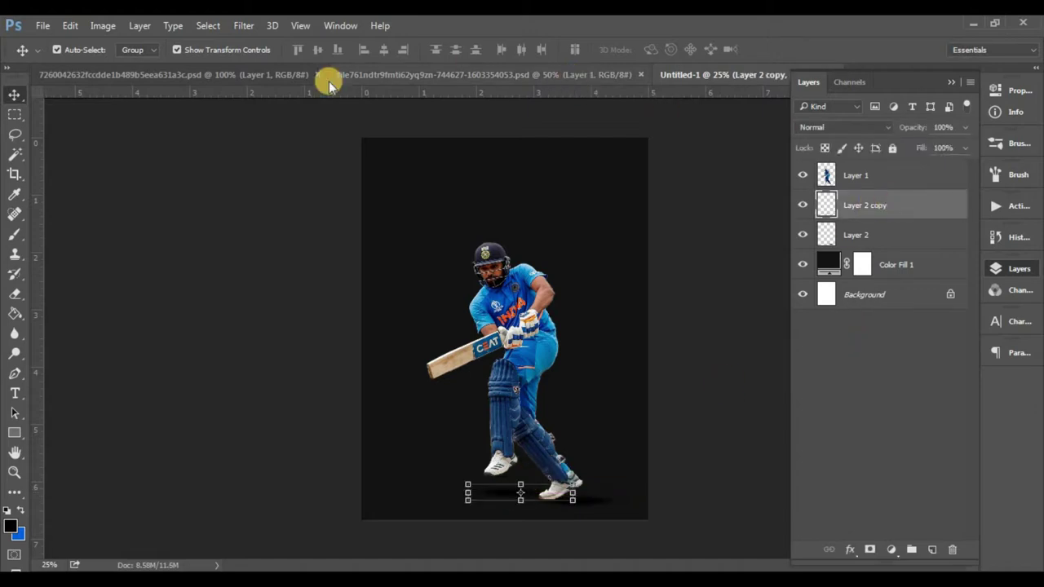
pyautogui.click(269, 76)
# Step: Drag the close-up portrait into the poster and hide the batsman's Layer 1
pyautogui.moveTo(560, 275)
pyautogui.mouseDown()
pyautogui.moveTo(703, 77)
pyautogui.moveTo(530, 238)
pyautogui.mouseUp()
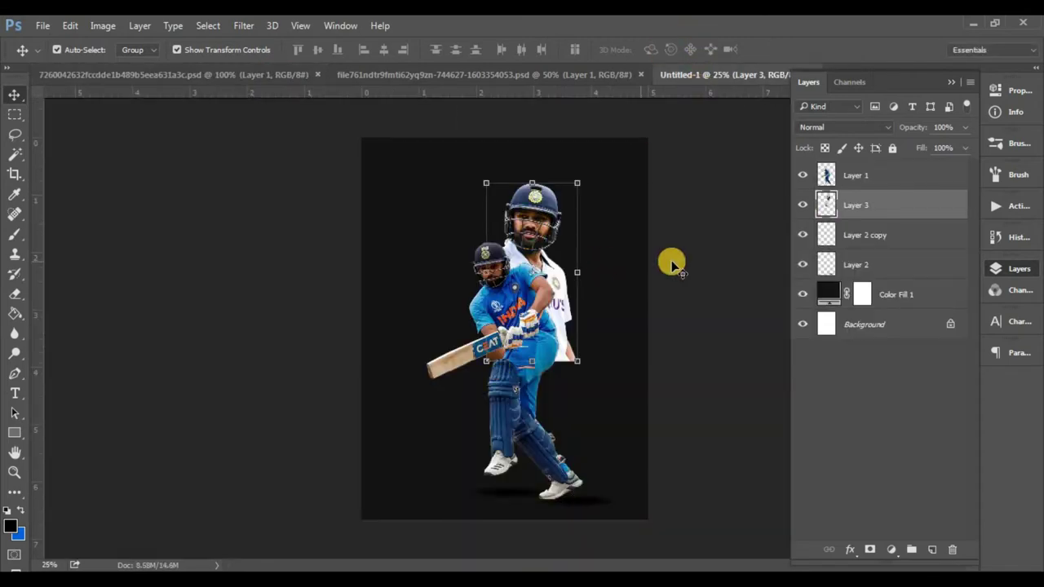
pyautogui.click(805, 179)
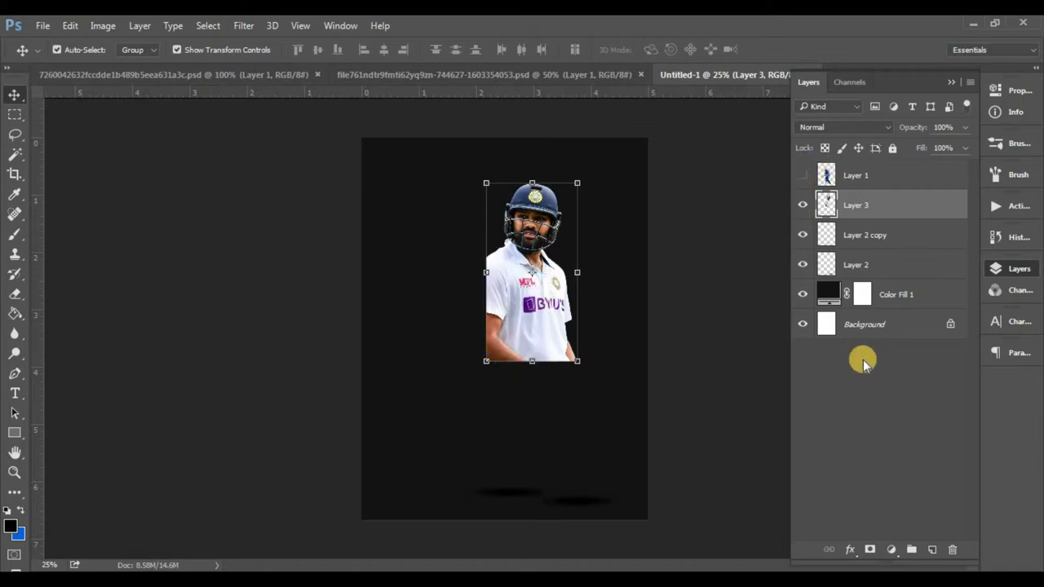
# Step: Mask the portrait layer and brush black over its lower torso and left side
pyautogui.click(872, 552)
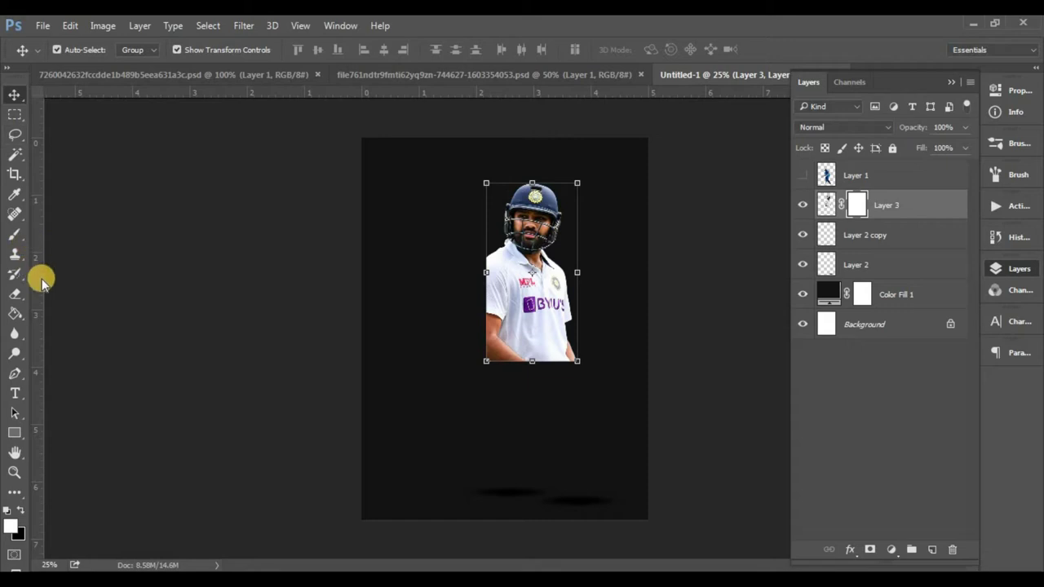
pyautogui.press('b')
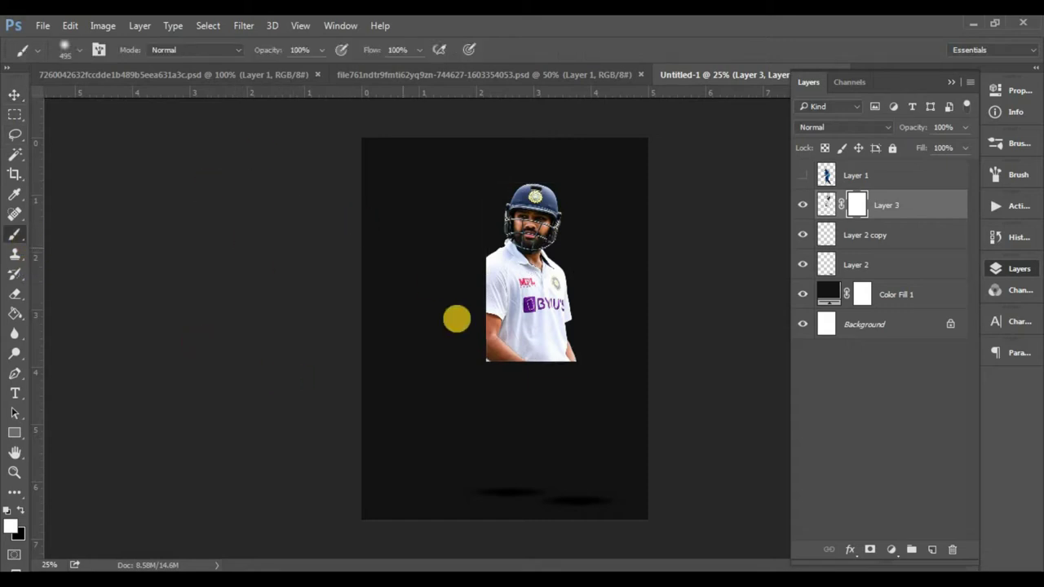
pyautogui.click(520, 379)
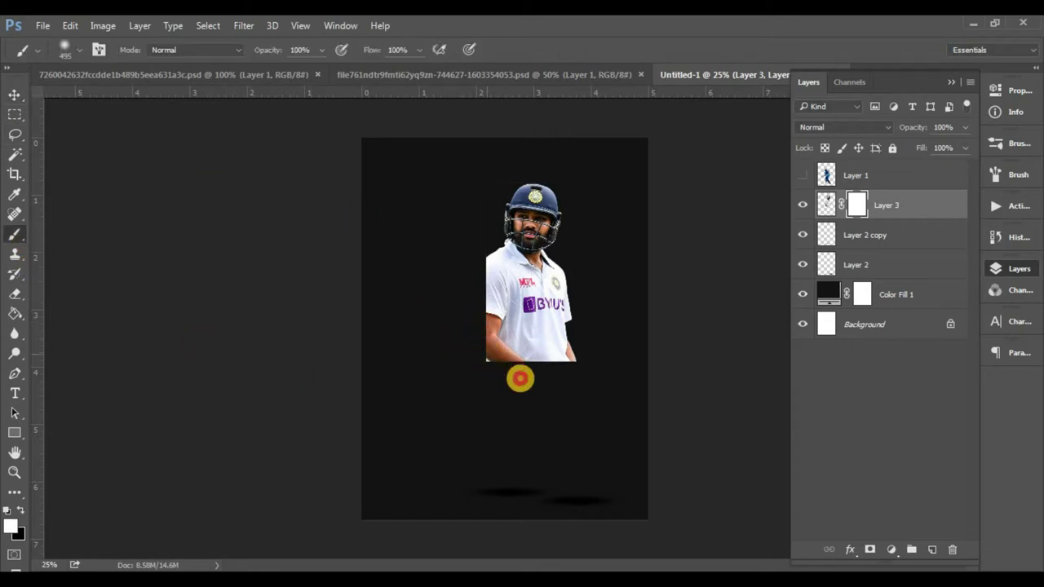
pyautogui.press('x')
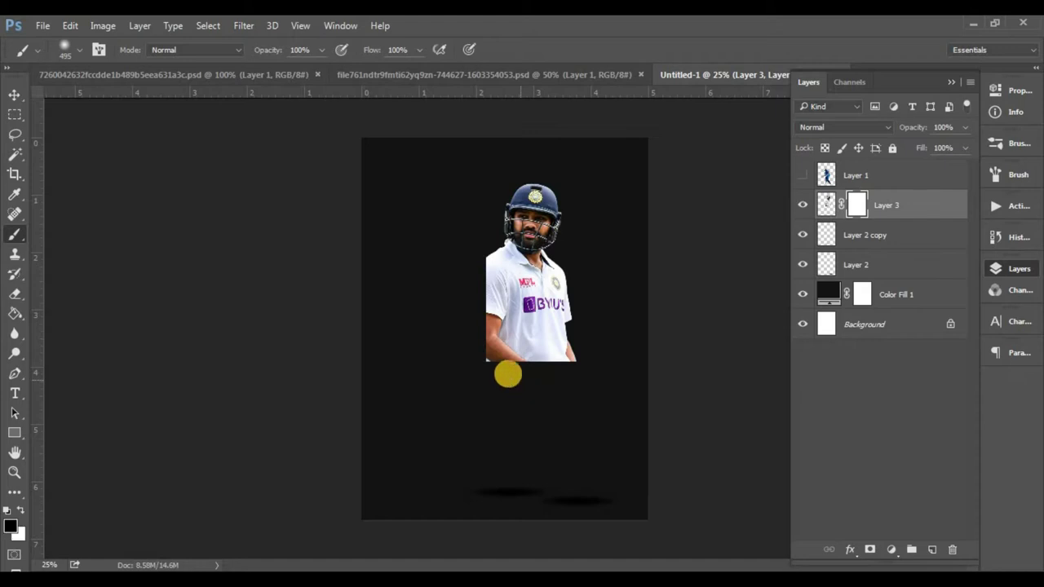
pyautogui.moveTo(468, 356)
pyautogui.mouseDown()
pyautogui.moveTo(525, 357)
pyautogui.moveTo(599, 321)
pyautogui.moveTo(540, 384)
pyautogui.moveTo(482, 368)
pyautogui.moveTo(459, 310)
pyautogui.mouseUp()
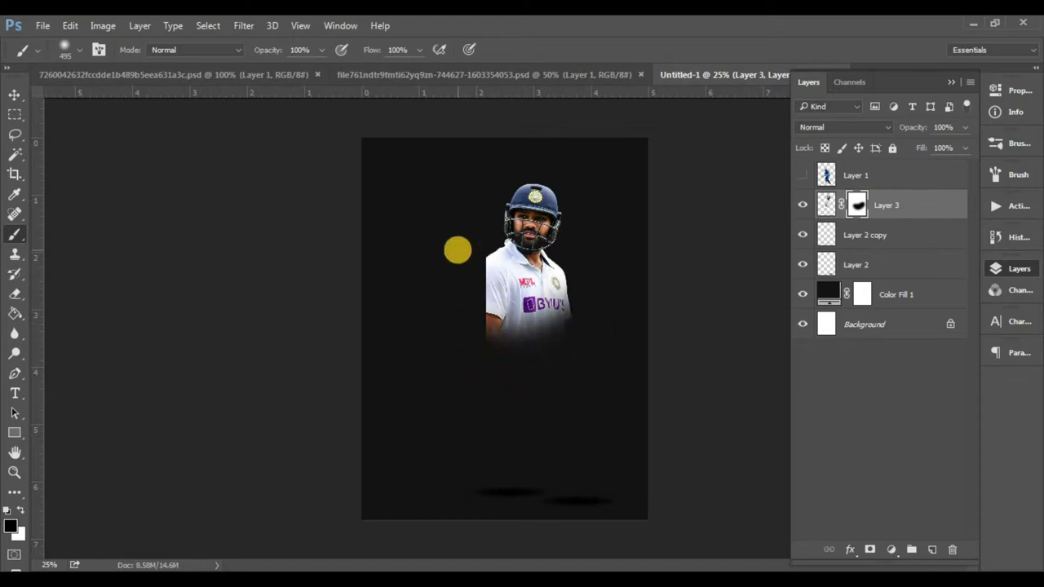
pyautogui.moveTo(457, 250)
pyautogui.mouseDown()
pyautogui.moveTo(482, 361)
pyautogui.moveTo(455, 254)
pyautogui.moveTo(471, 319)
pyautogui.mouseUp()
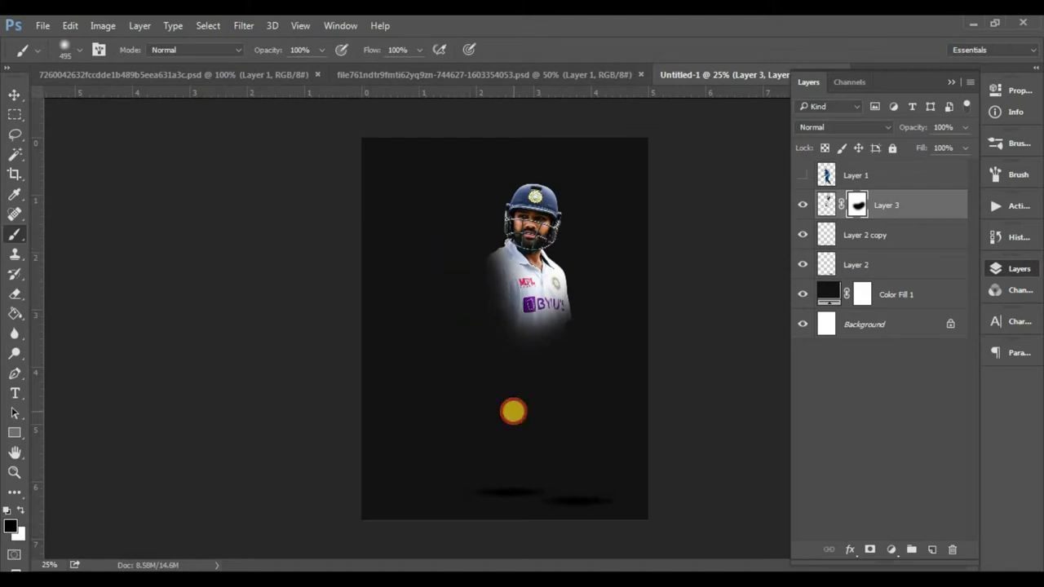
pyautogui.click(16, 92)
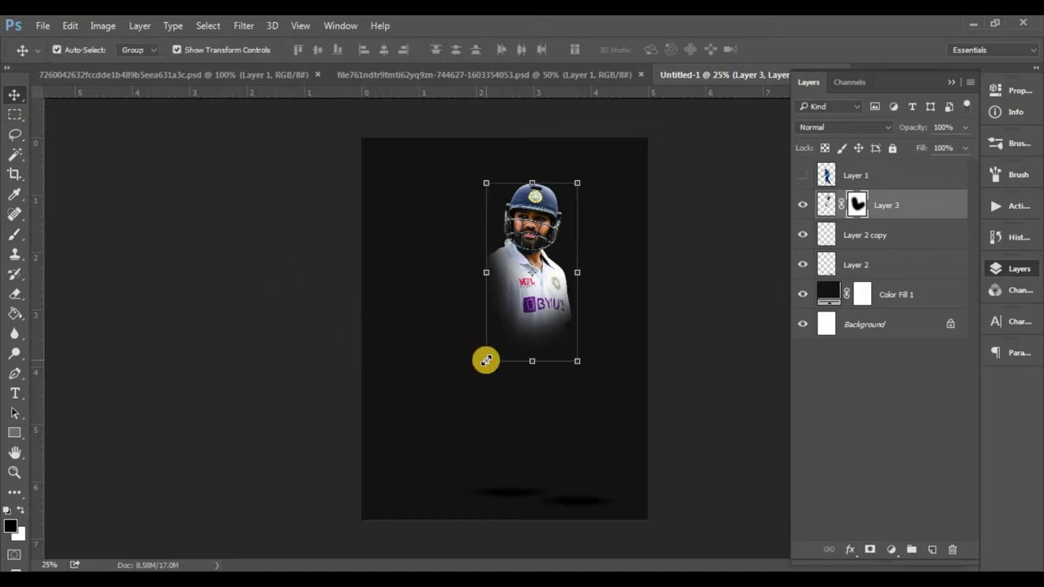
# Step: Enlarge the portrait, then narrow its width slightly
pyautogui.moveTo(486, 360)
pyautogui.mouseDown()
pyautogui.moveTo(436, 424)
pyautogui.moveTo(442, 417)
pyautogui.mouseUp()
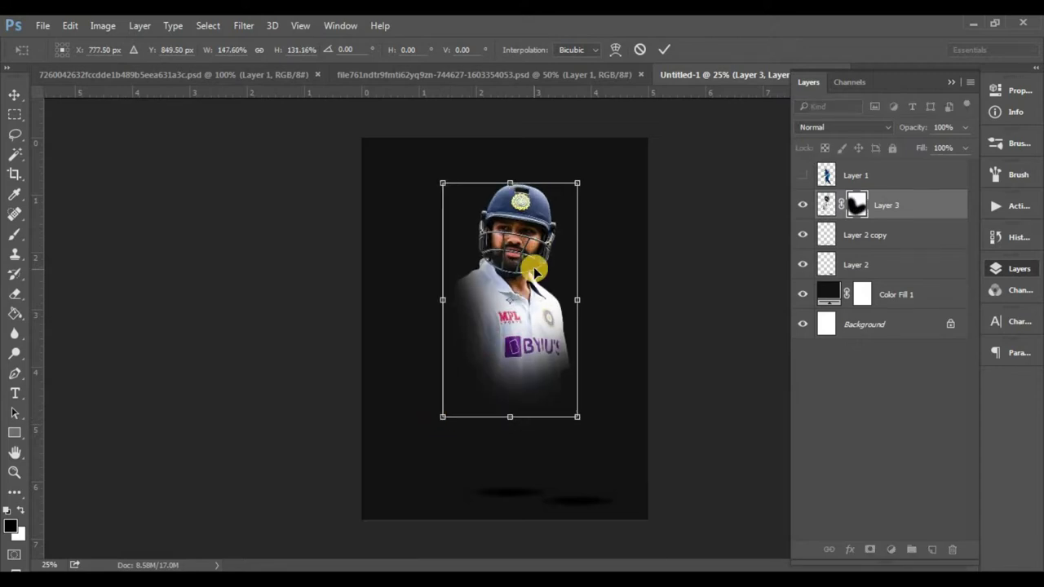
pyautogui.press('Return')
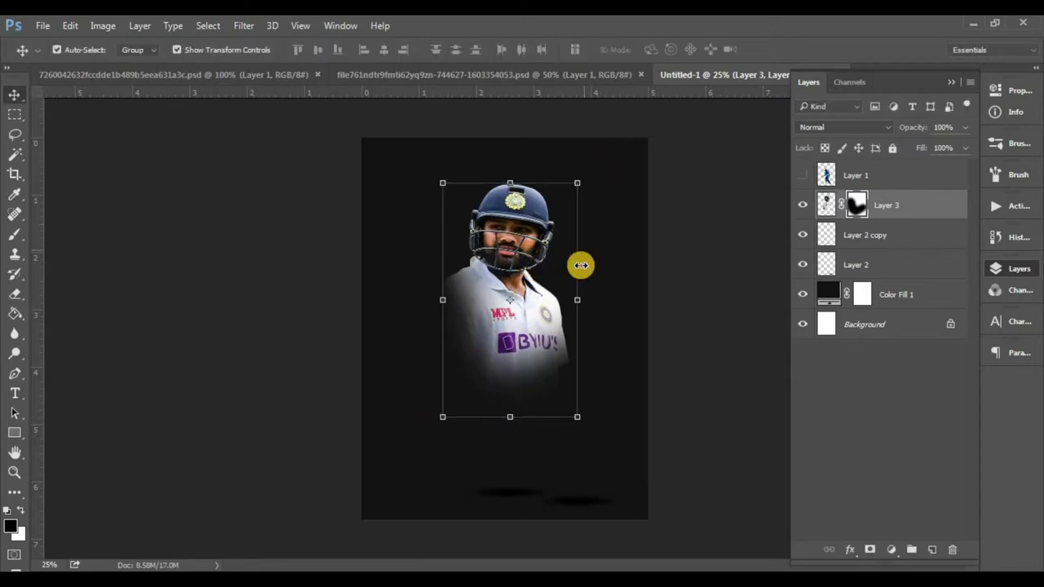
pyautogui.click(579, 293)
pyautogui.moveTo(580, 293); pyautogui.dragTo(573, 293)
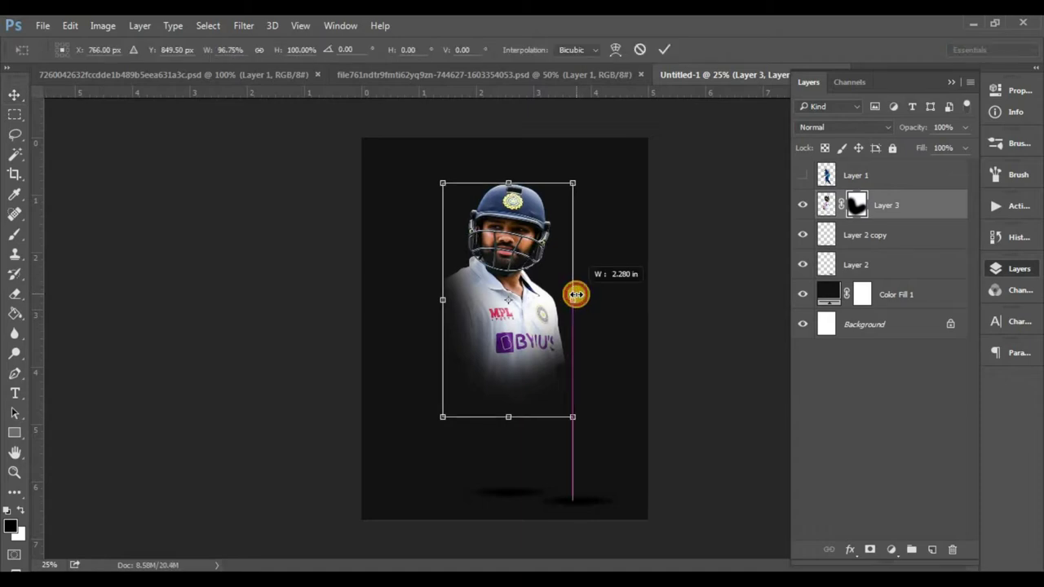
pyautogui.press('Return')
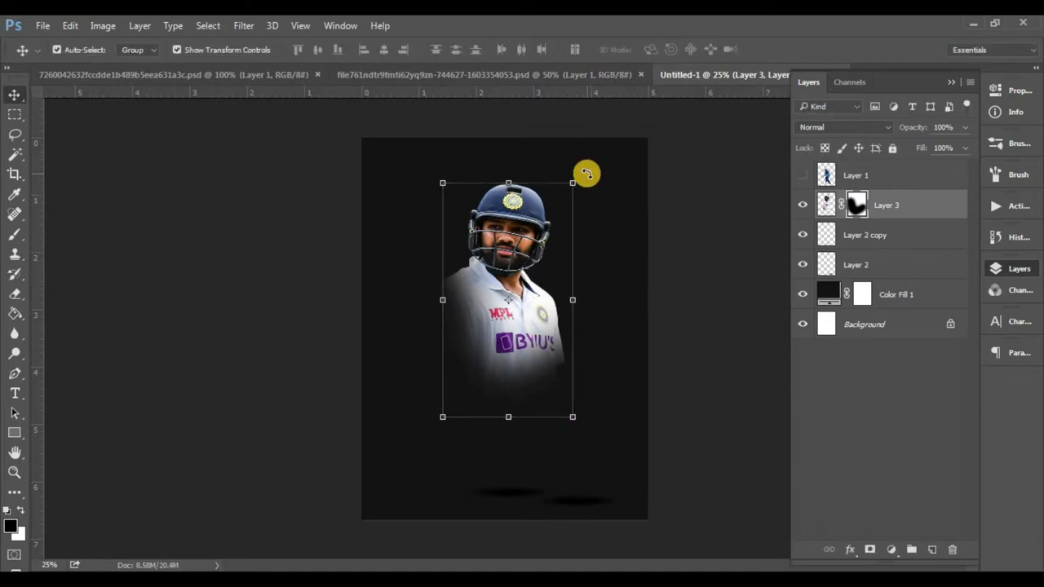
# Step: Rotate the portrait about 8° and move it higher on the poster
pyautogui.click(604, 186)
pyautogui.moveTo(605, 186); pyautogui.dragTo(525, 276)
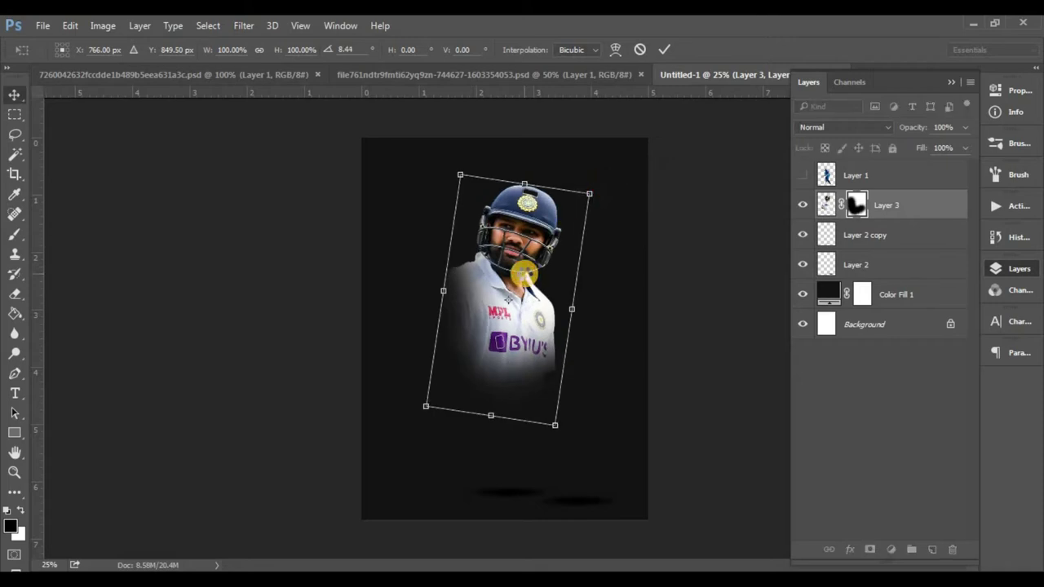
pyautogui.press('Return')
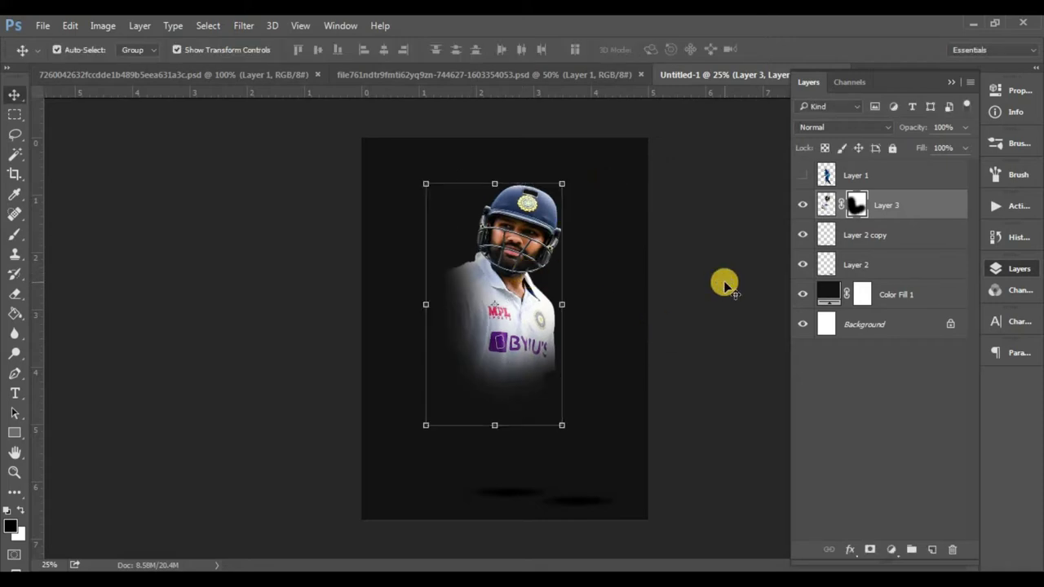
pyautogui.moveTo(518, 265); pyautogui.dragTo(531, 241)
pyautogui.moveTo(531, 241); pyautogui.dragTo(531, 236)
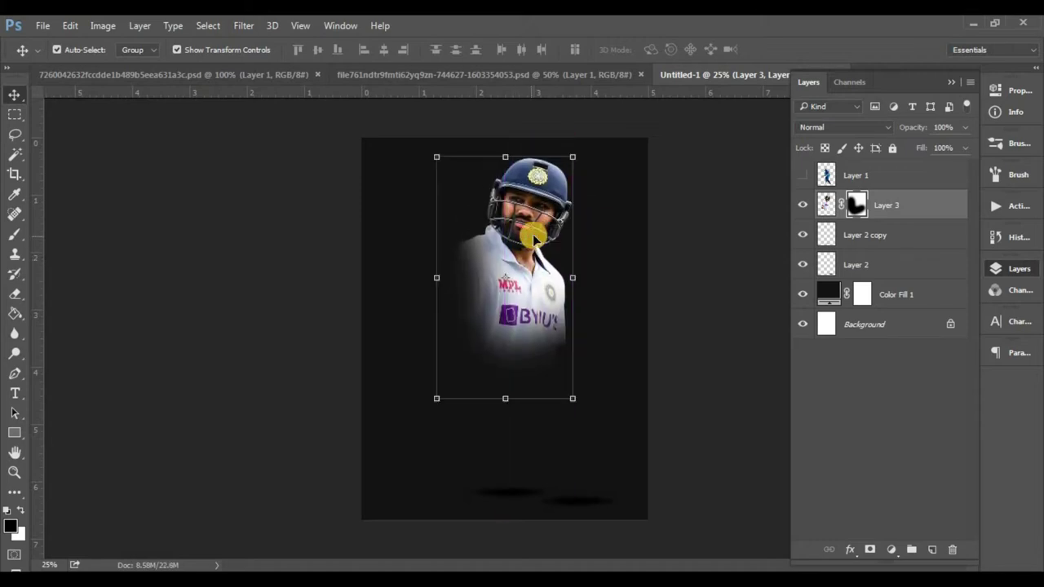
# Step: Show the batsman again and Free Transform both foot-shadow layers narrower
pyautogui.click(803, 179)
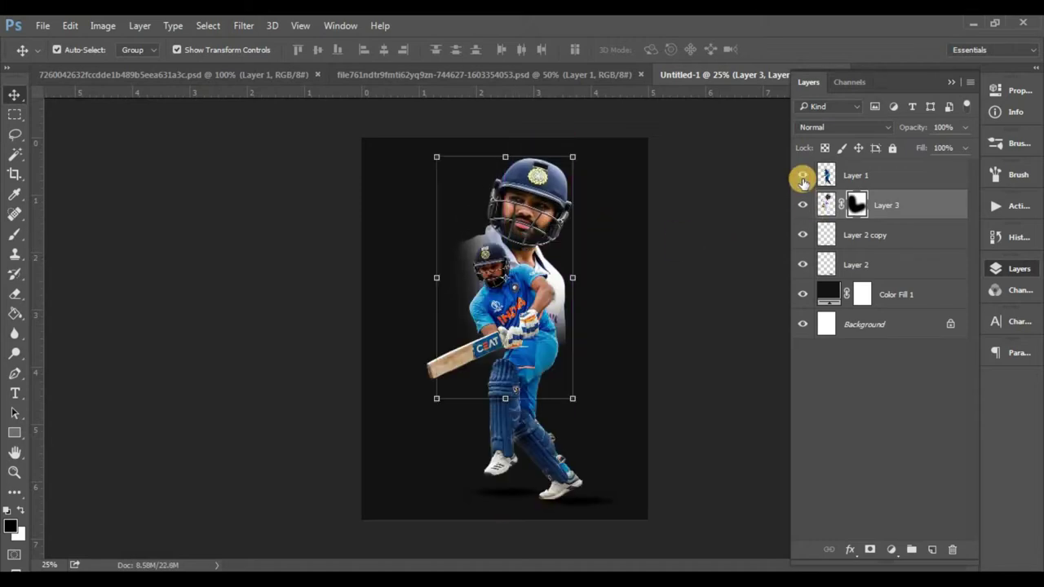
pyautogui.click(894, 178)
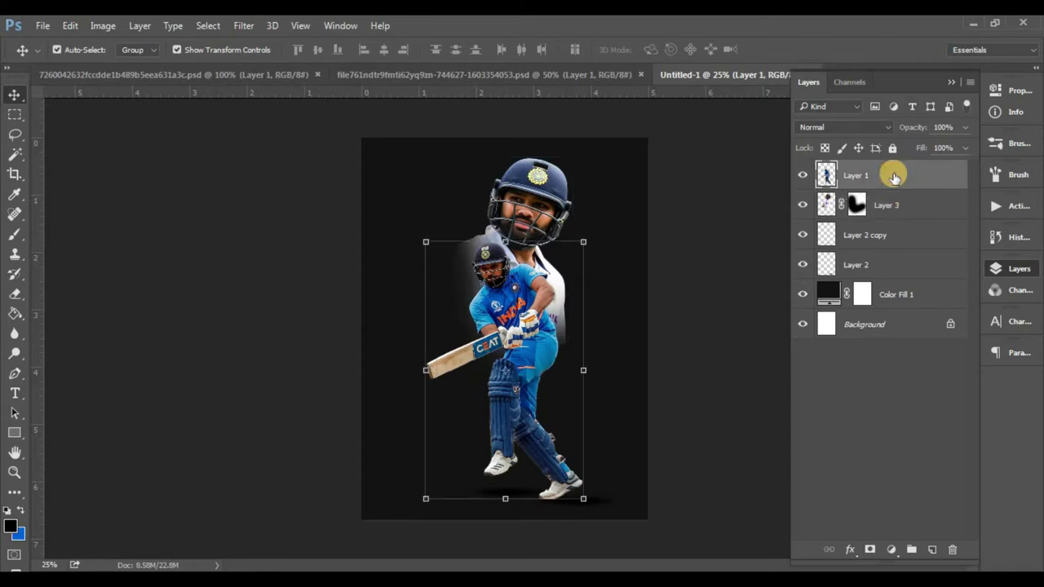
pyautogui.click(866, 265)
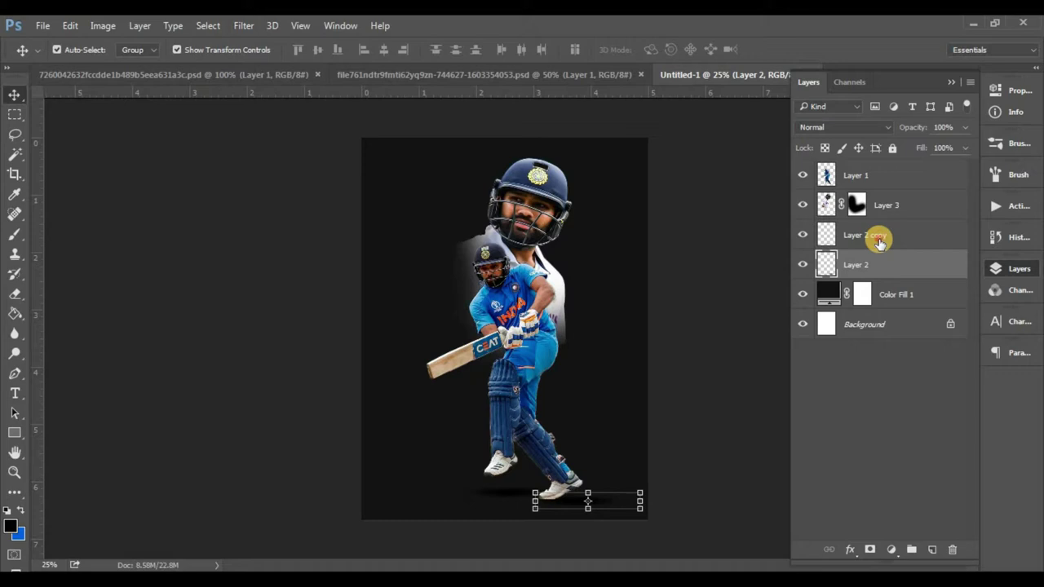
pyautogui.keyDown('shift'); pyautogui.click(879, 242); pyautogui.keyUp('shift')
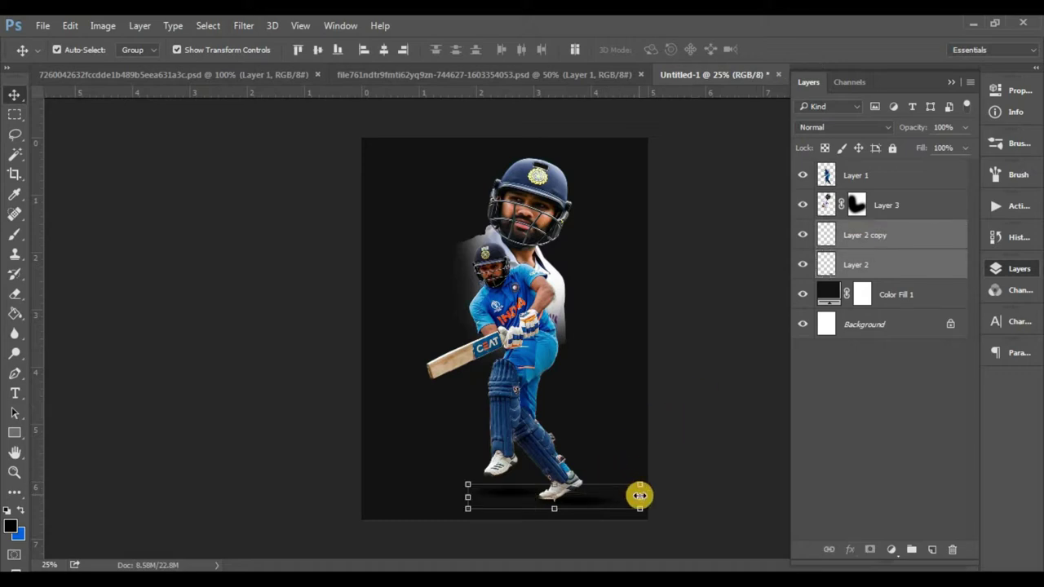
pyautogui.moveTo(640, 496); pyautogui.dragTo(634, 496)
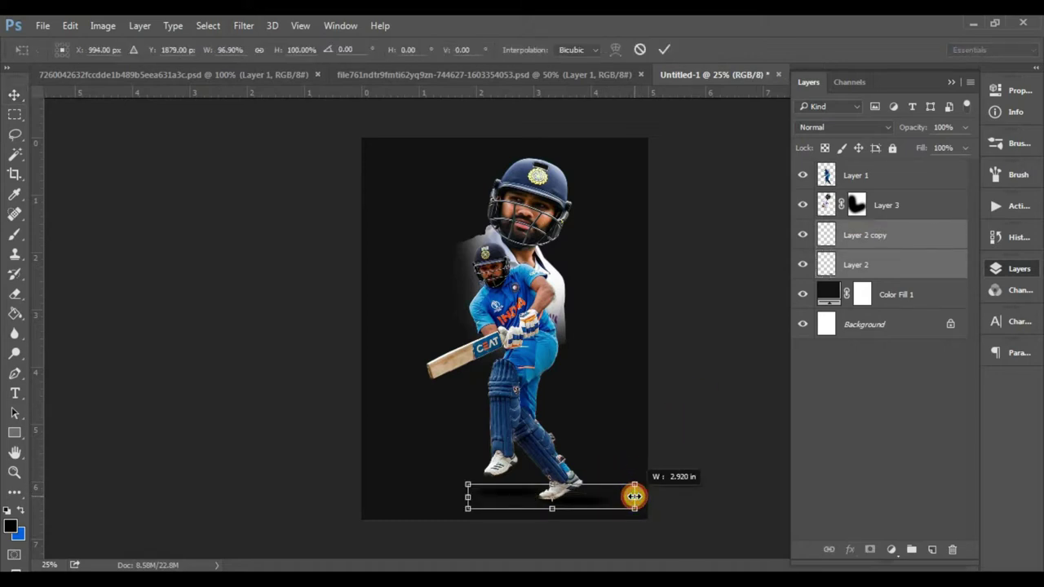
pyautogui.doubleClick(600, 500)
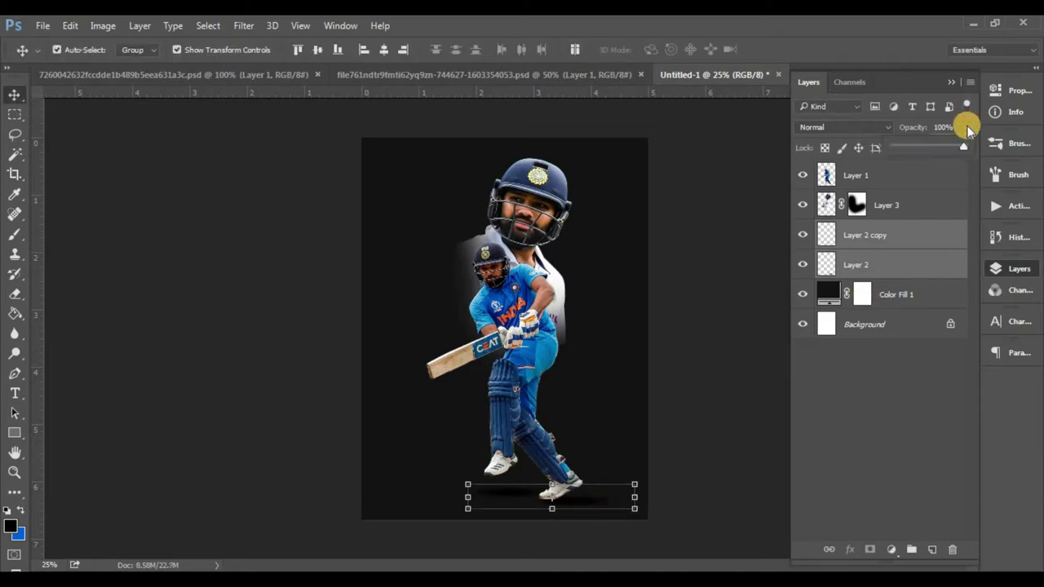
# Step: Merge the two shadow layers into one at 64% opacity, then reselect Layer 1
pyautogui.click(968, 127)
pyautogui.click(967, 82)
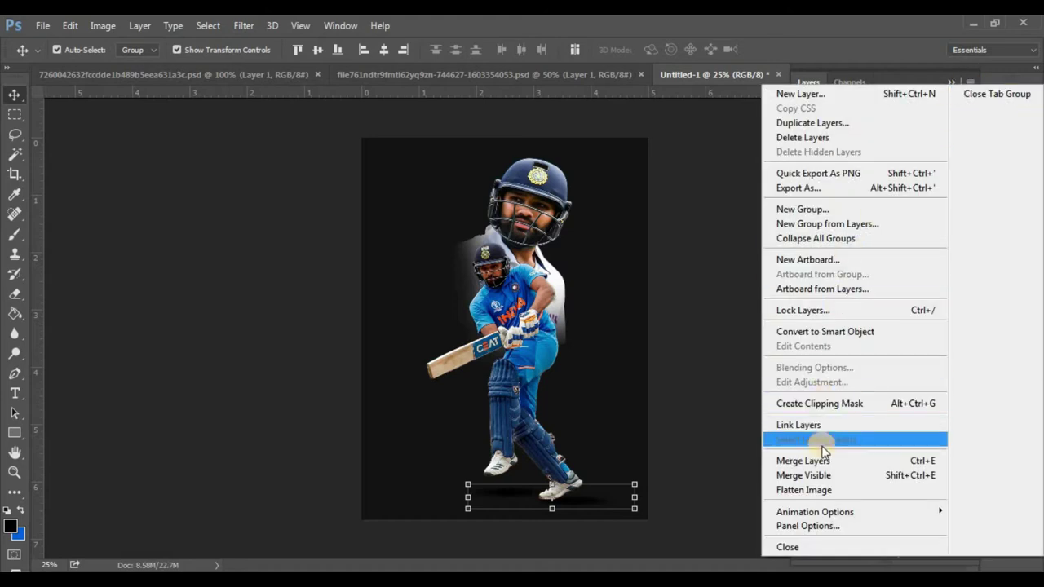
pyautogui.click(822, 462)
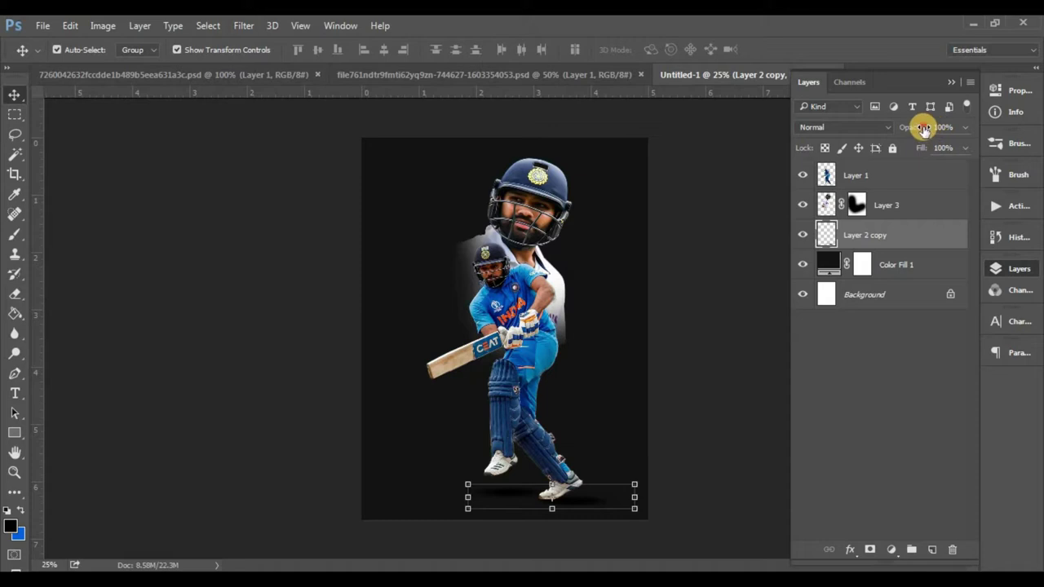
pyautogui.moveTo(924, 128); pyautogui.dragTo(917, 128)
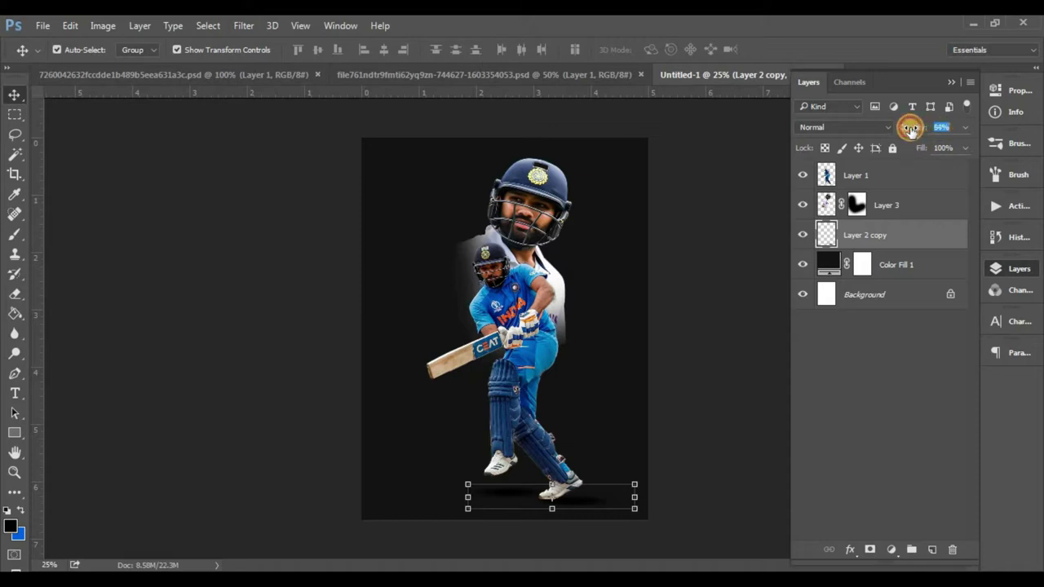
pyautogui.click(905, 331)
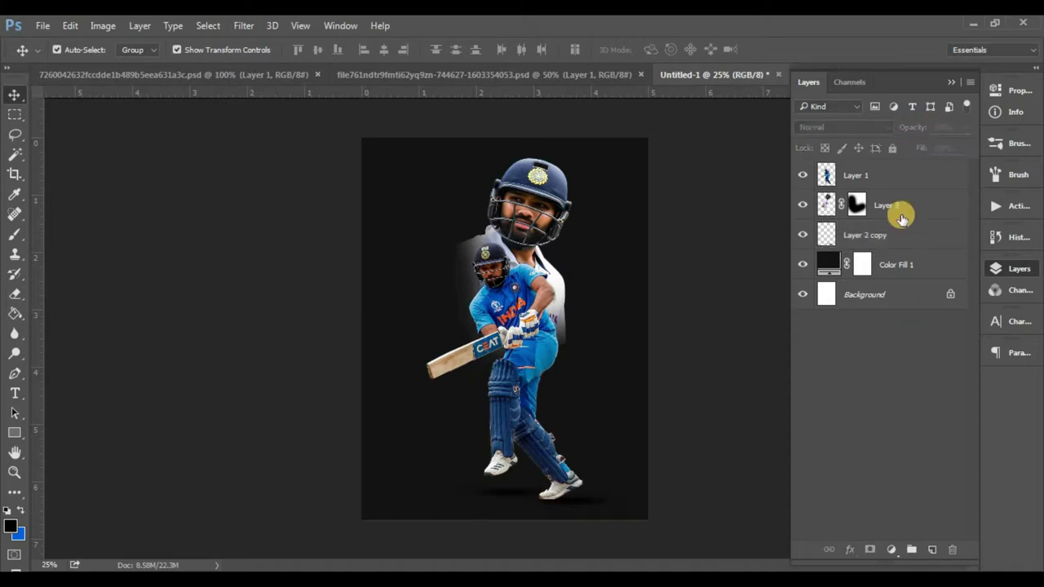
pyautogui.click(908, 181)
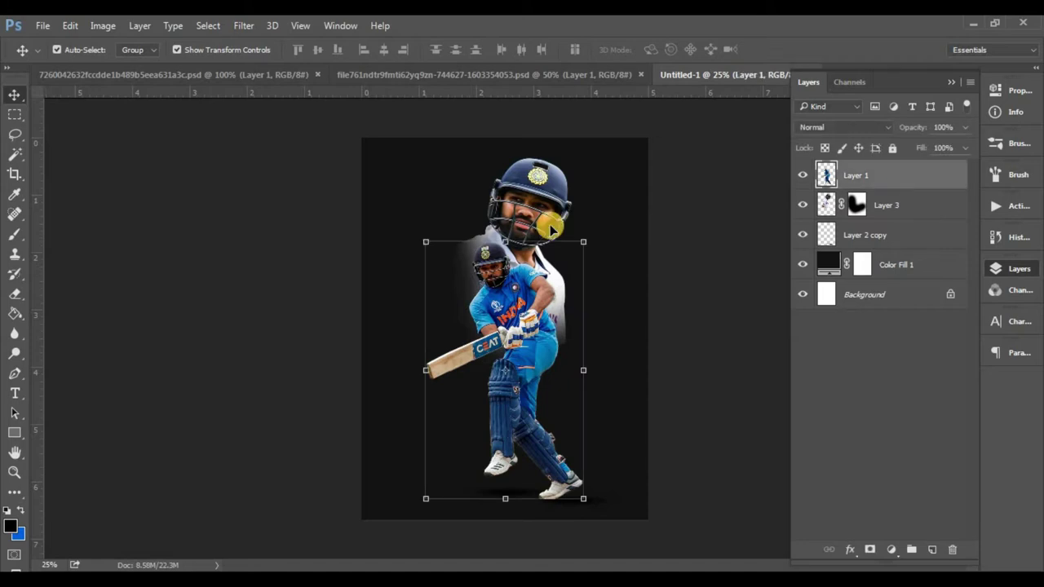
pyautogui.hotkey('ctrl', 'Tab')
# Step: Drag the blue smoke layer into the poster and centre it behind the batsman
pyautogui.moveTo(550, 224)
pyautogui.mouseDown()
pyautogui.moveTo(467, 96)
pyautogui.moveTo(640, 59)
pyautogui.mouseUp()
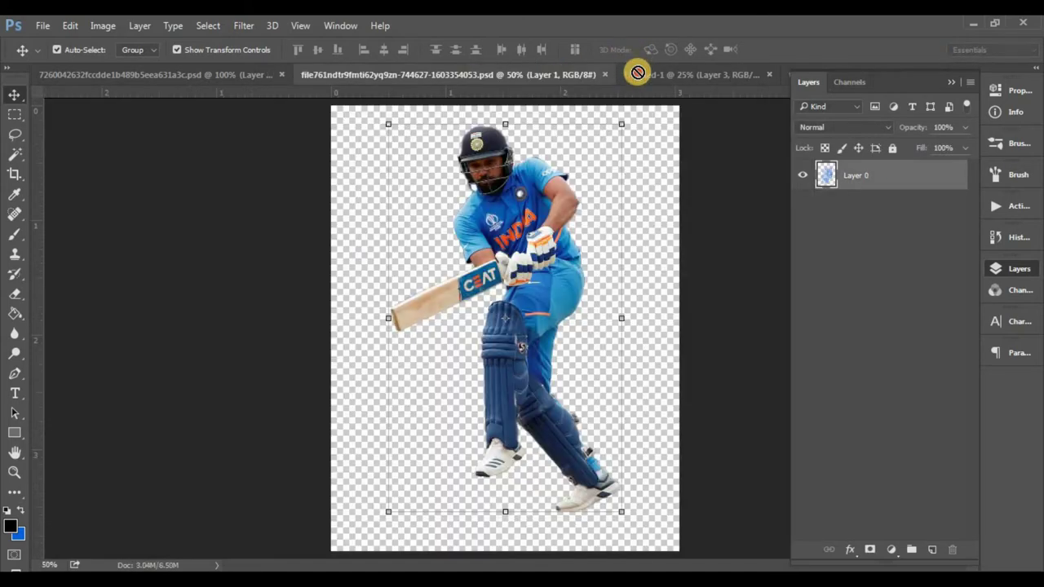
pyautogui.moveTo(640, 59); pyautogui.dragTo(529, 290)
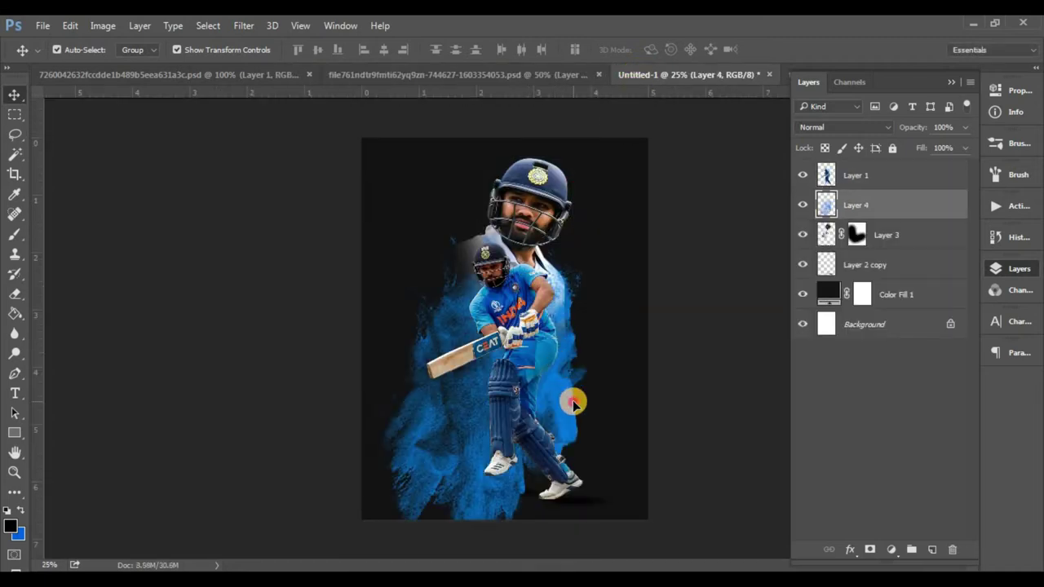
pyautogui.moveTo(571, 400); pyautogui.dragTo(584, 342)
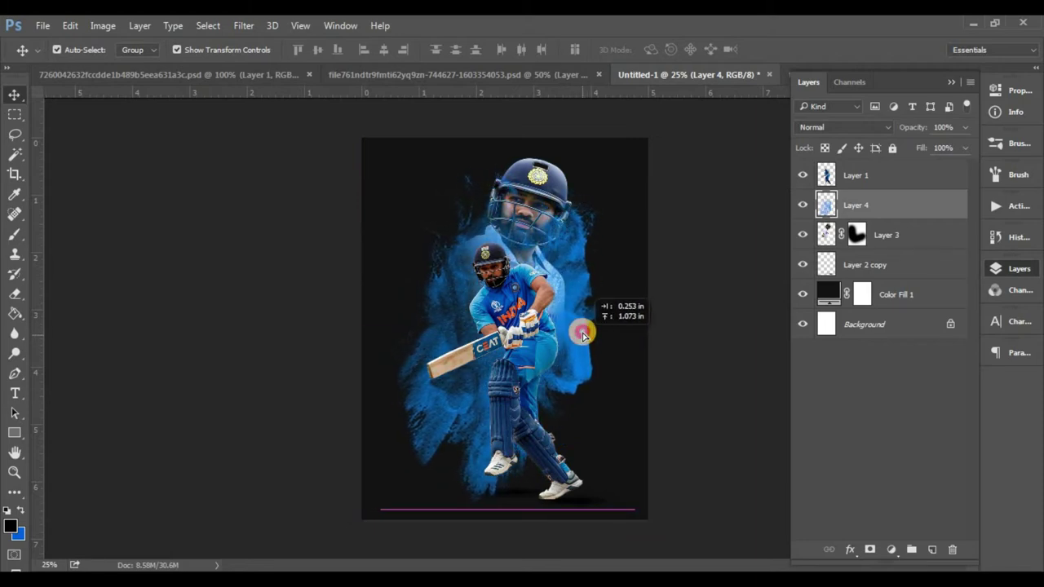
pyautogui.moveTo(585, 342); pyautogui.dragTo(584, 336)
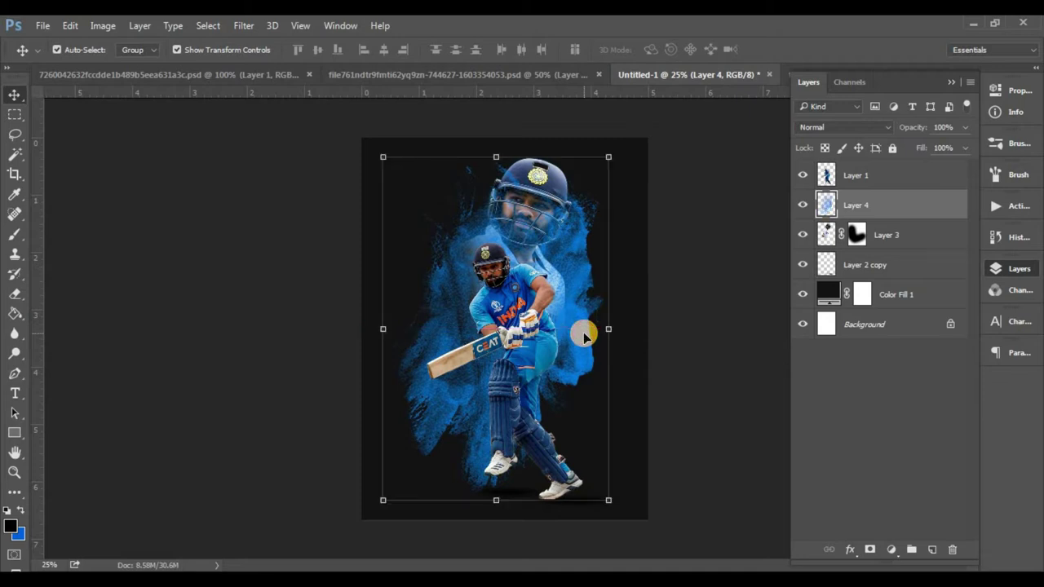
# Step: Restack smoke Layer 4 beneath the faded portrait and reselect portrait Layer 3
pyautogui.click(920, 173)
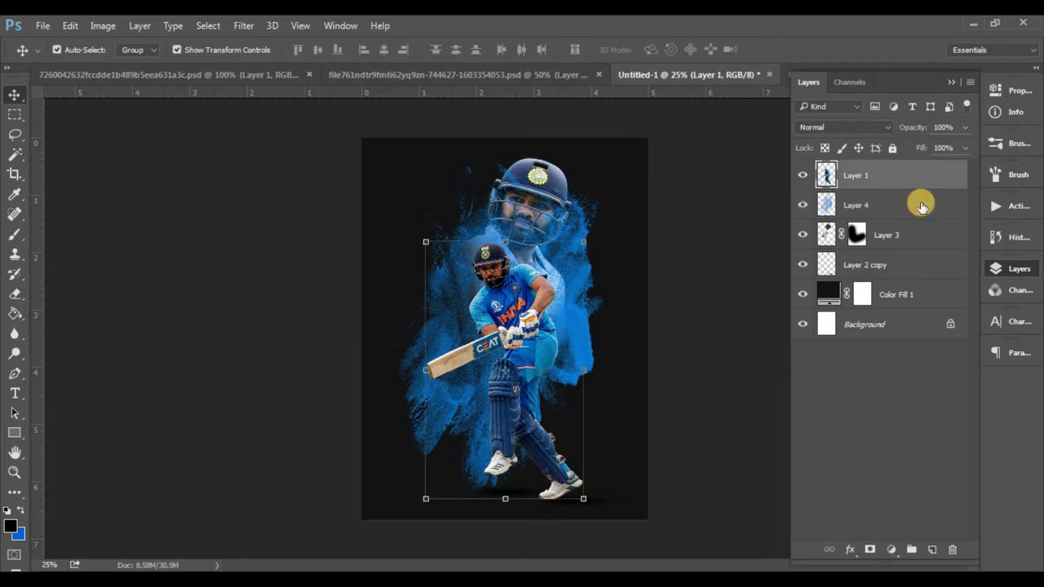
pyautogui.click(921, 205)
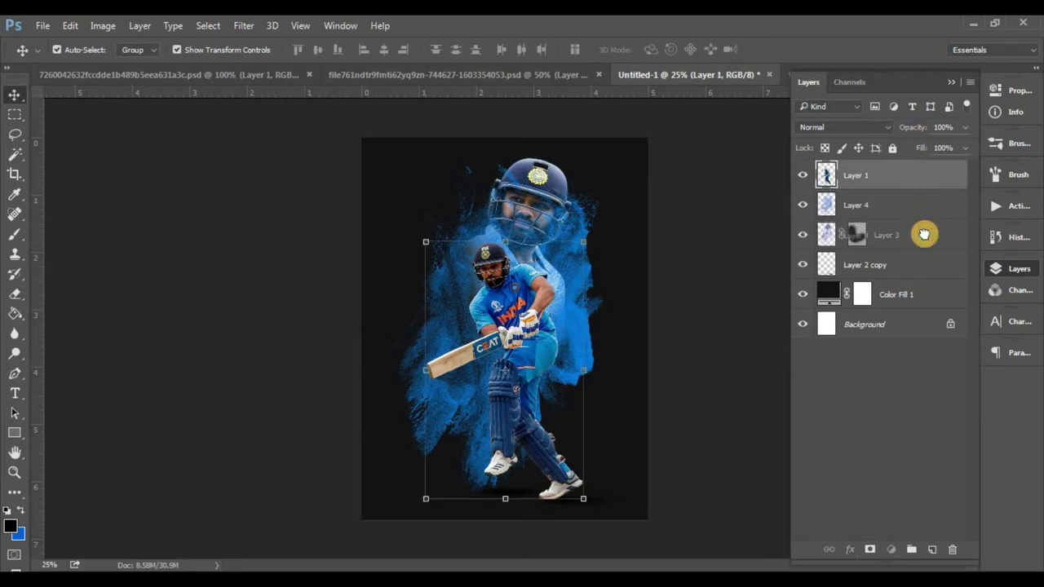
pyautogui.moveTo(920, 205); pyautogui.dragTo(914, 238)
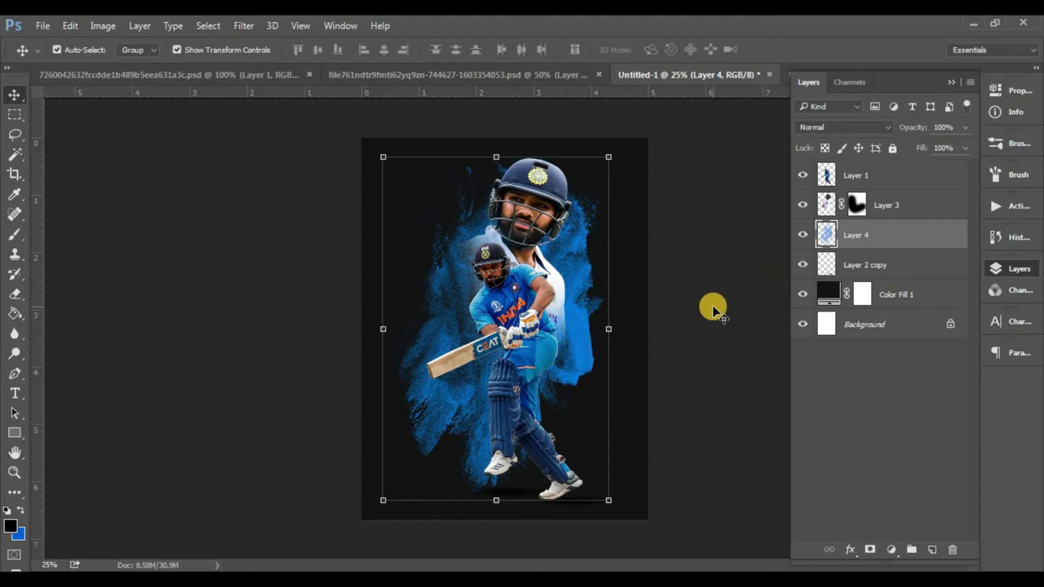
pyautogui.click(744, 395)
pyautogui.click(826, 205)
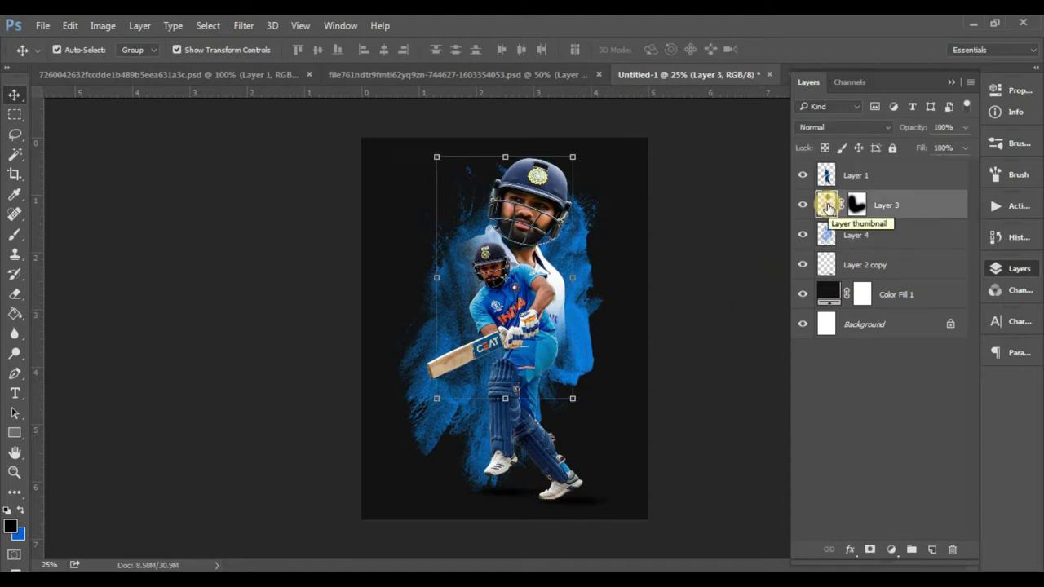
# Step: Apply a Camera Raw Filter to the portrait with Clarity +42 and slightly lowered curve highlights
pyautogui.click(251, 24)
pyautogui.click(266, 111)
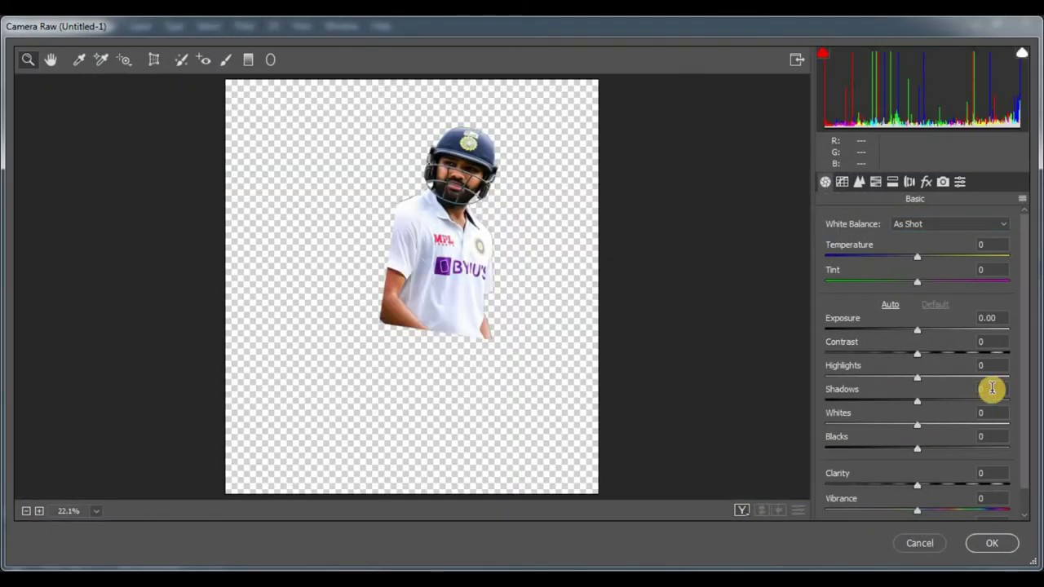
pyautogui.click(943, 477)
pyautogui.moveTo(942, 477); pyautogui.dragTo(988, 472)
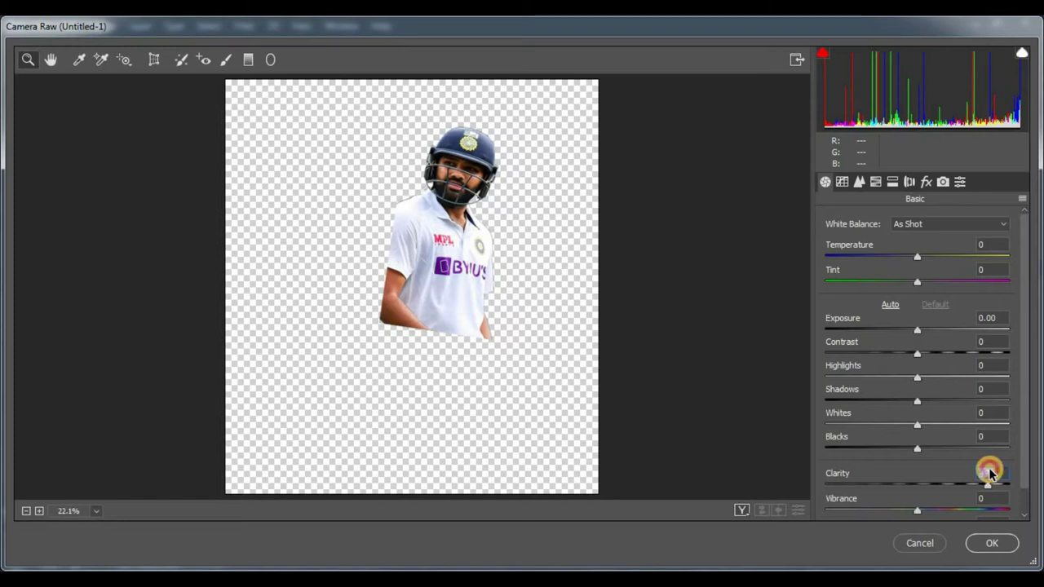
pyautogui.click(842, 181)
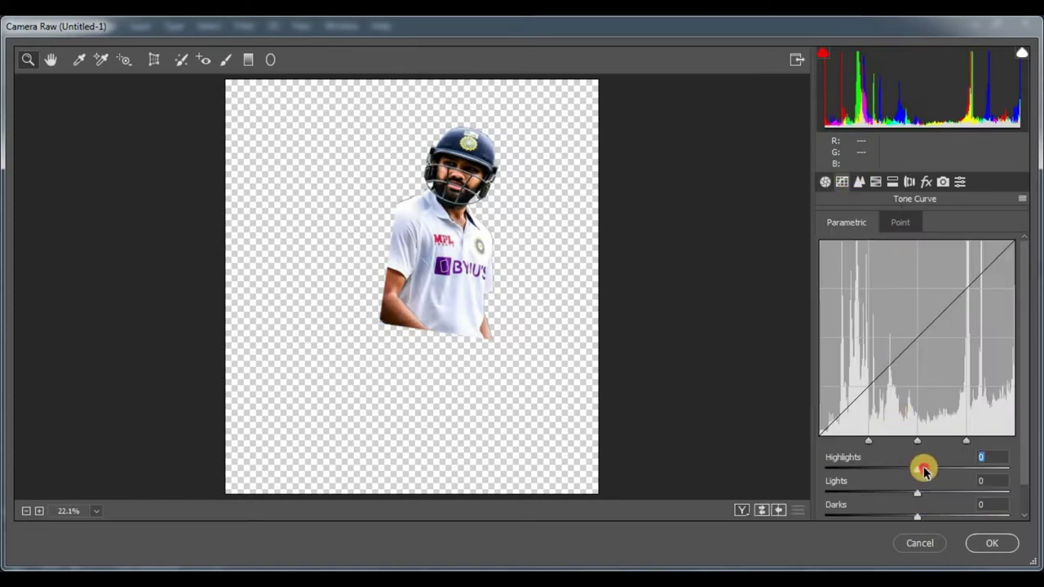
pyautogui.moveTo(920, 473); pyautogui.dragTo(916, 473)
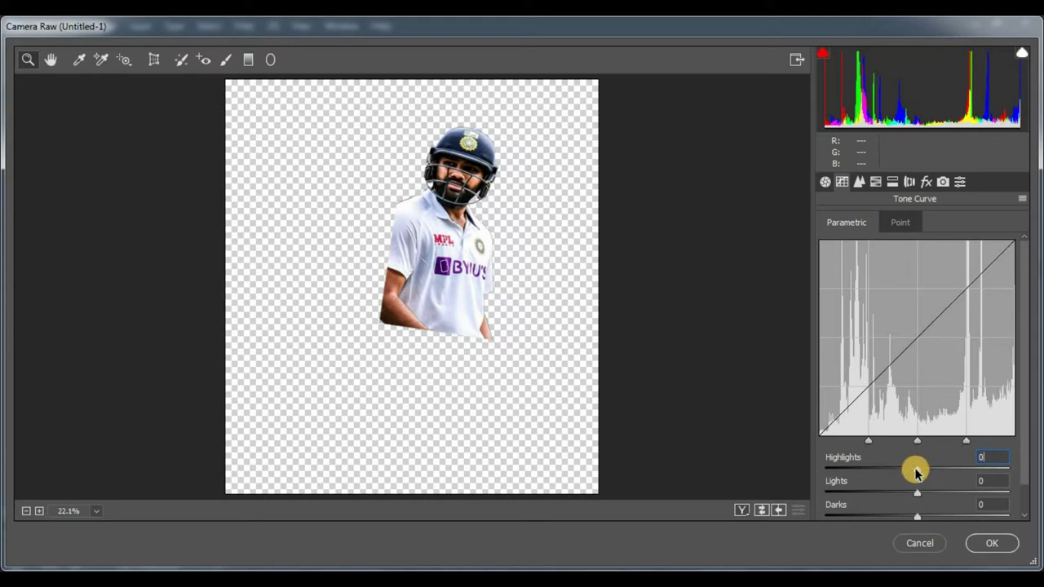
pyautogui.click(826, 181)
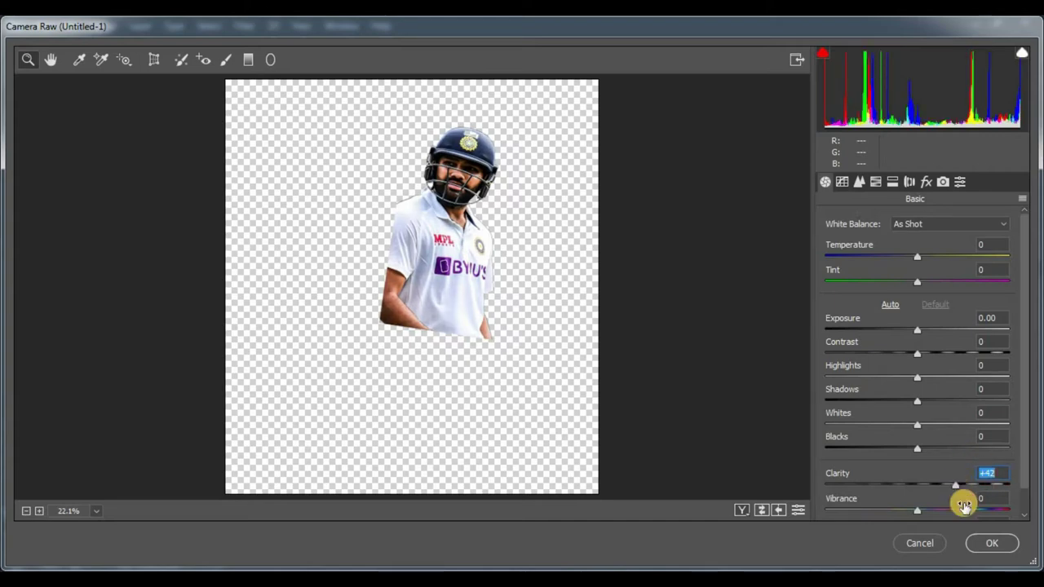
pyautogui.click(987, 543)
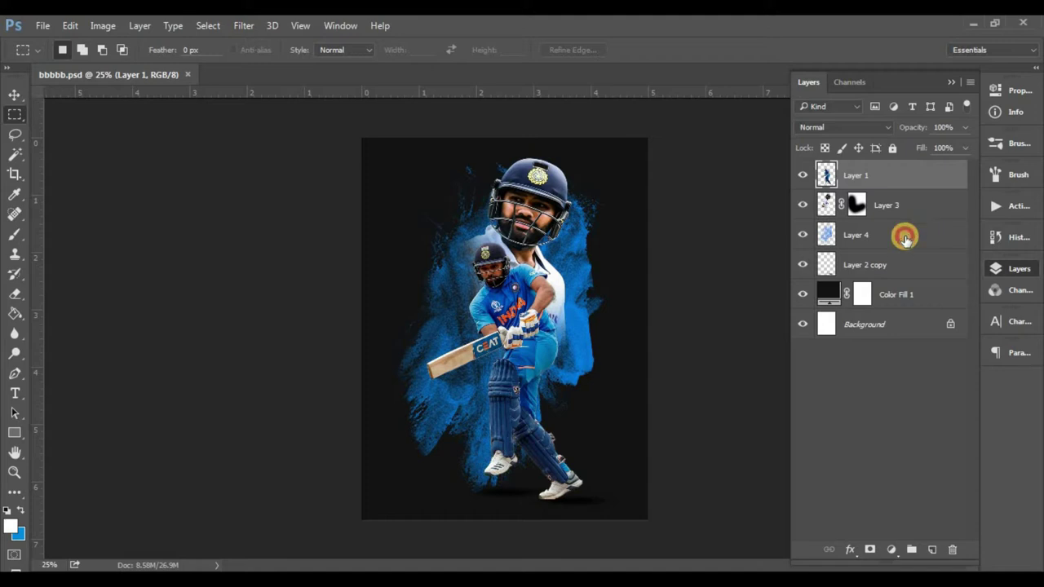
# Step: Apply Hue/Saturation to smoke Layer 4 with Saturation -58 and Lightness -12
pyautogui.click(905, 237)
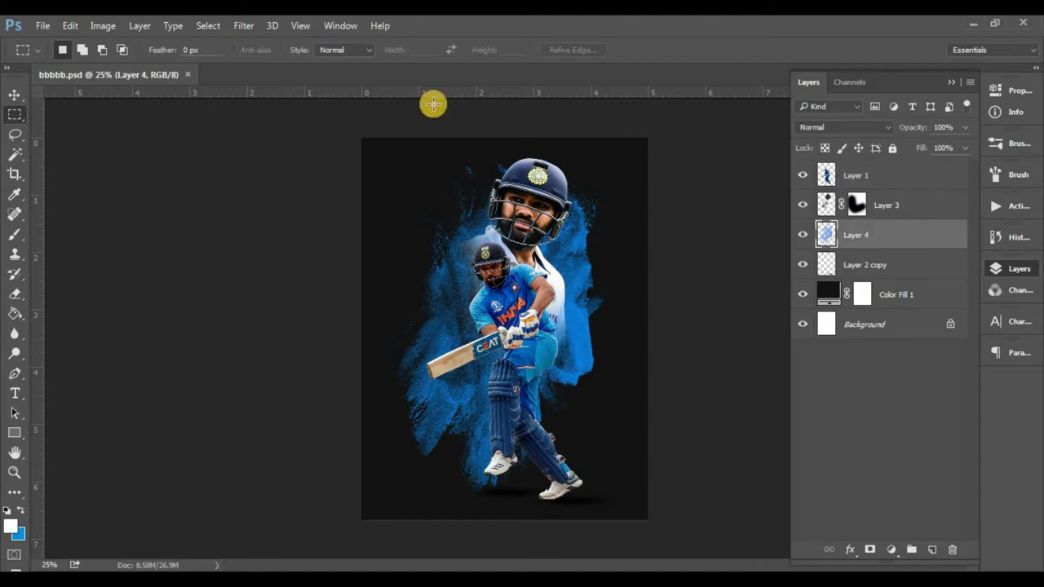
pyautogui.click(70, 26)
pyautogui.click(65, 106)
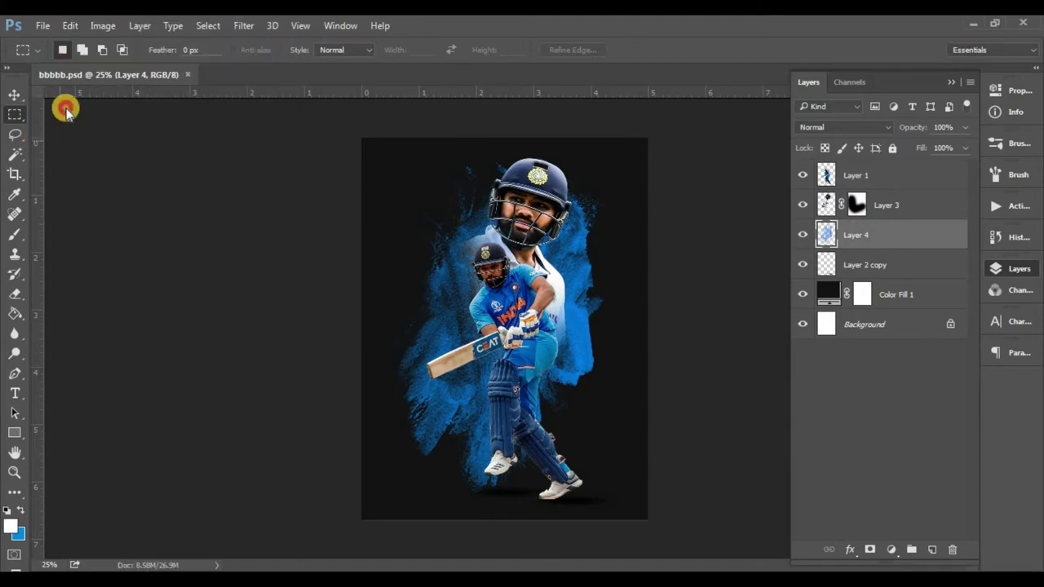
pyautogui.click(102, 25)
pyautogui.moveTo(125, 65)
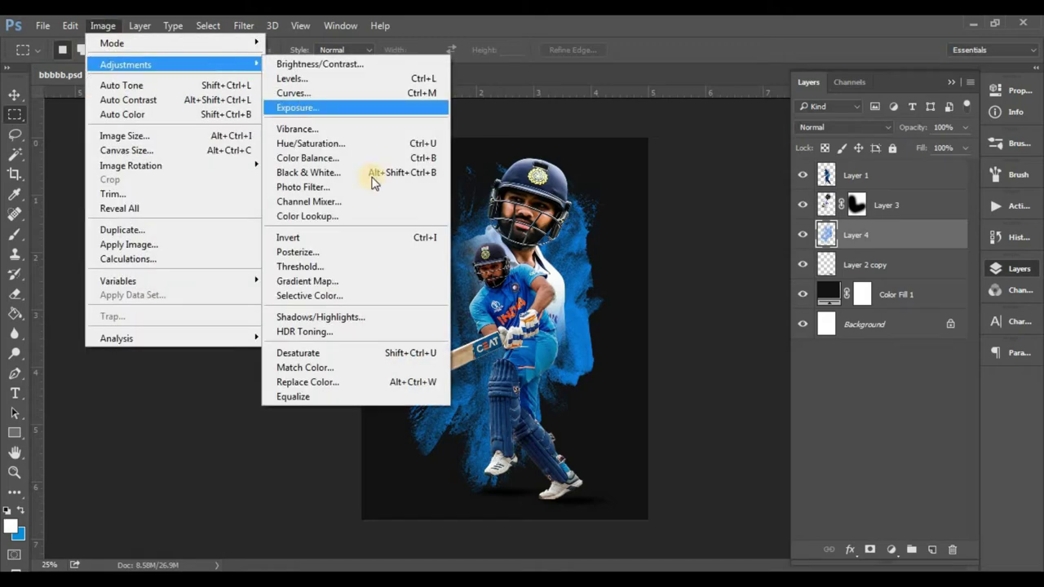
pyautogui.click(379, 144)
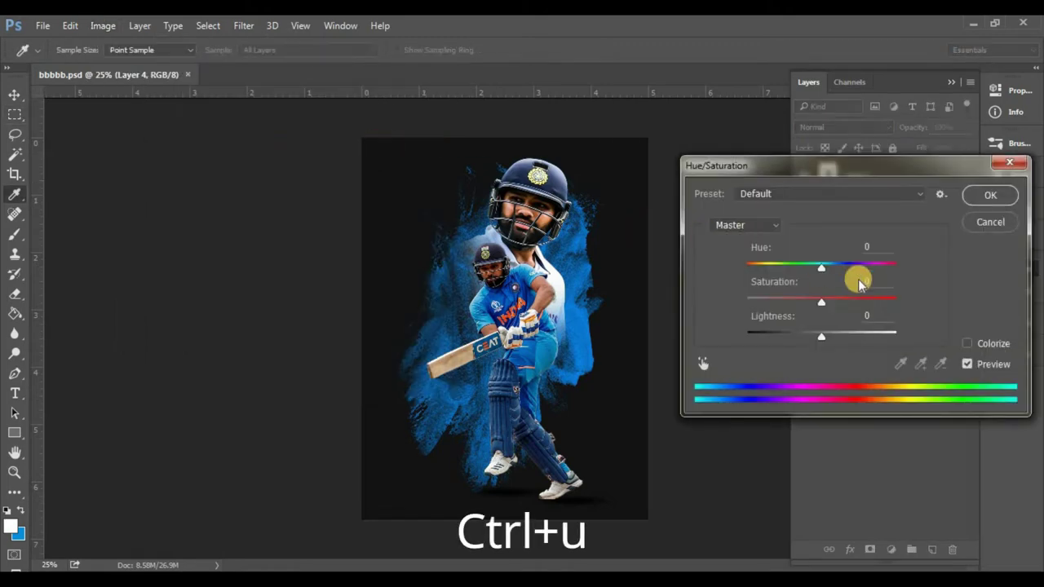
pyautogui.click(872, 281)
pyautogui.write('-5')
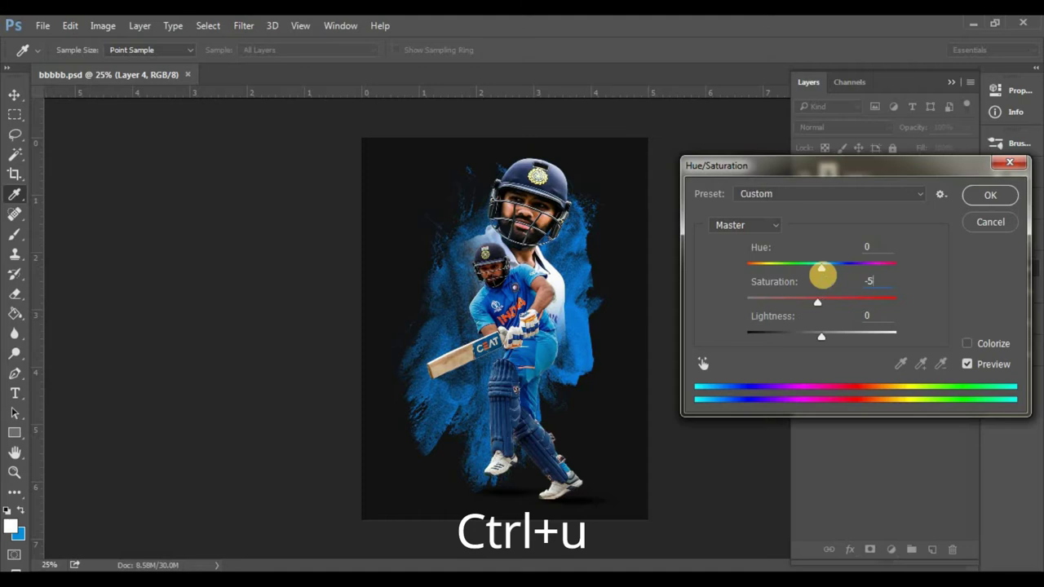
pyautogui.write('8')
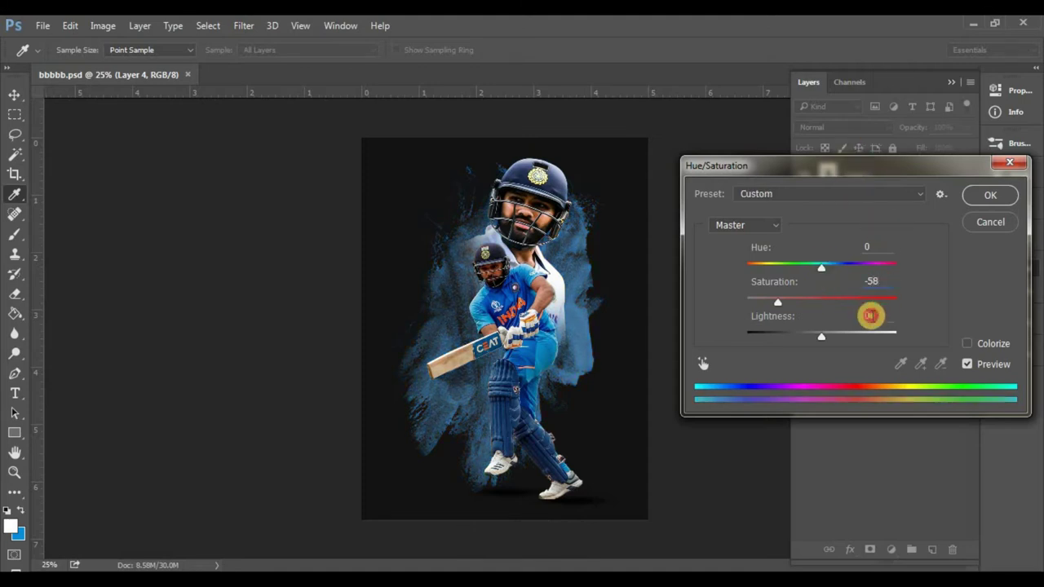
pyautogui.click(870, 315)
pyautogui.write('2')
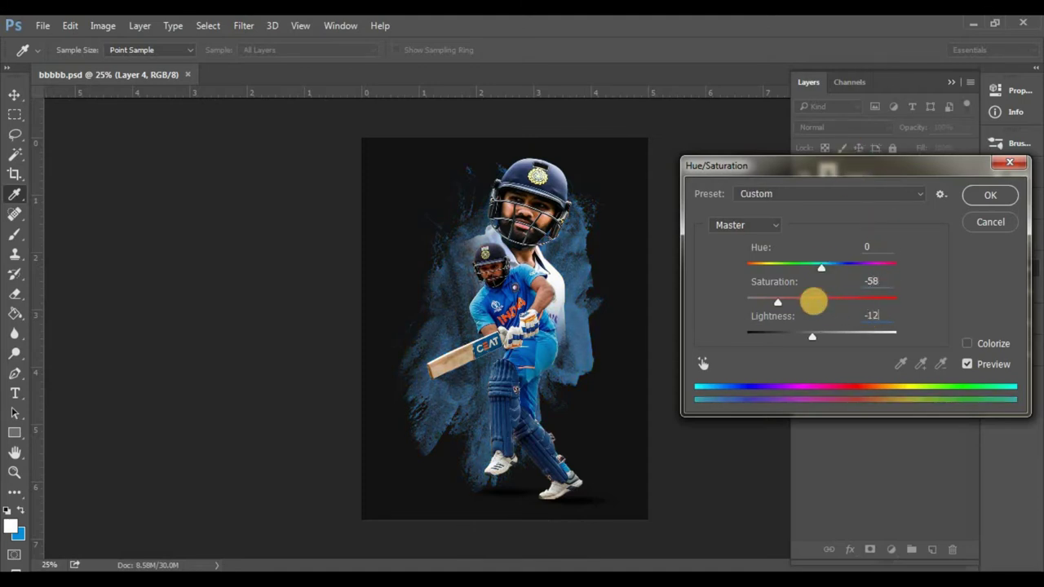
pyautogui.click(991, 195)
# Step: Apply Layer 3's fade mask permanently to the helmeted portrait
pyautogui.click(892, 204)
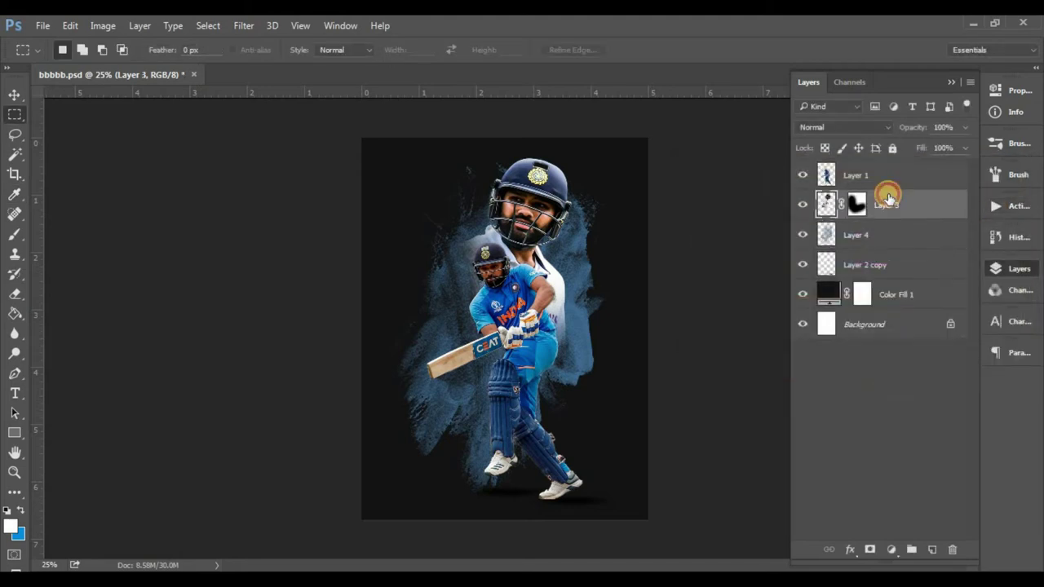
pyautogui.click(860, 205)
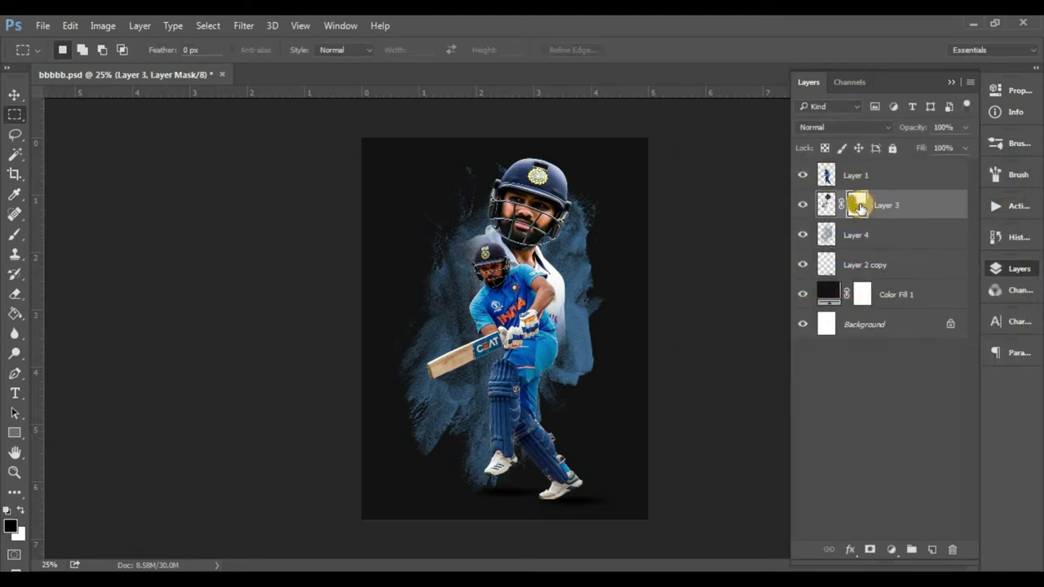
pyautogui.rightClick(859, 205)
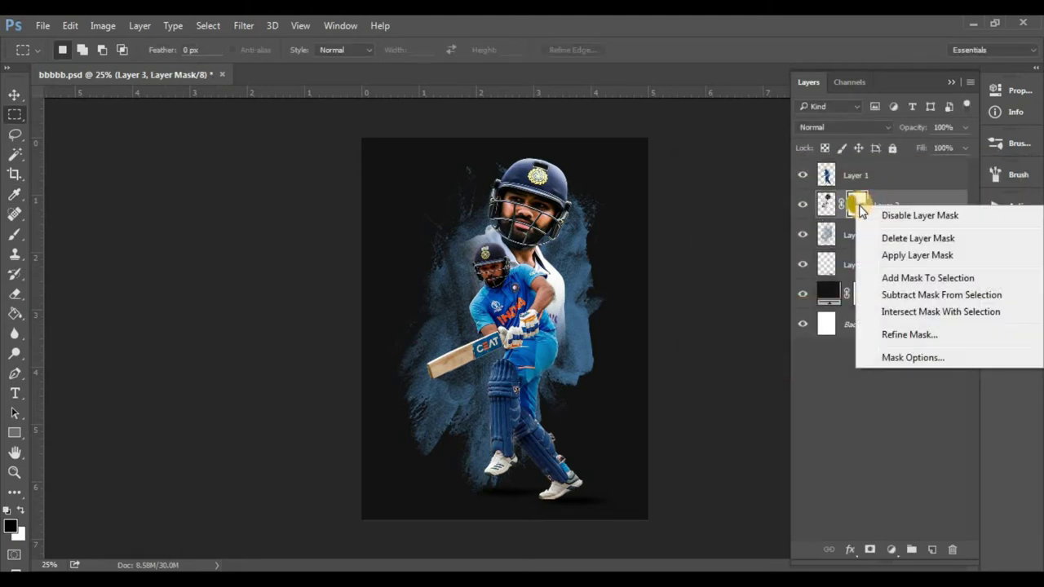
pyautogui.click(909, 256)
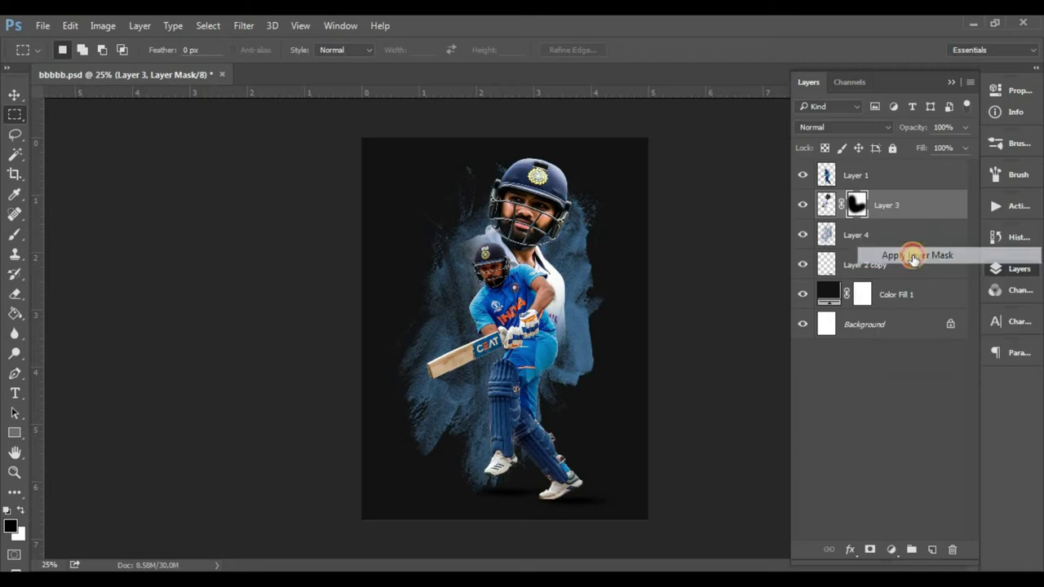
# Step: Desaturate the helmeted portrait to black and white, then reselect Layer 3
pyautogui.click(101, 25)
pyautogui.moveTo(127, 64)
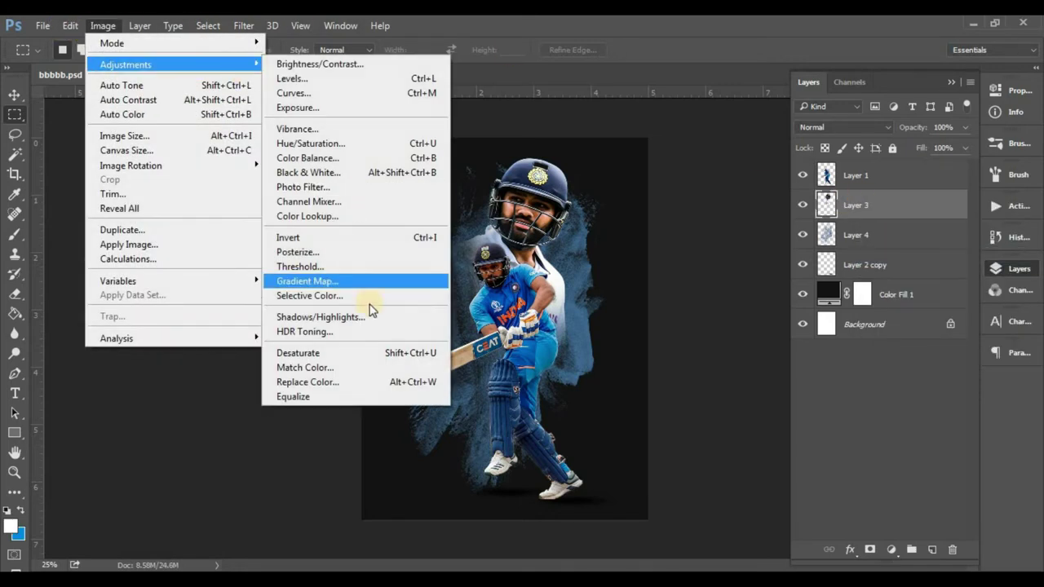
pyautogui.click(346, 360)
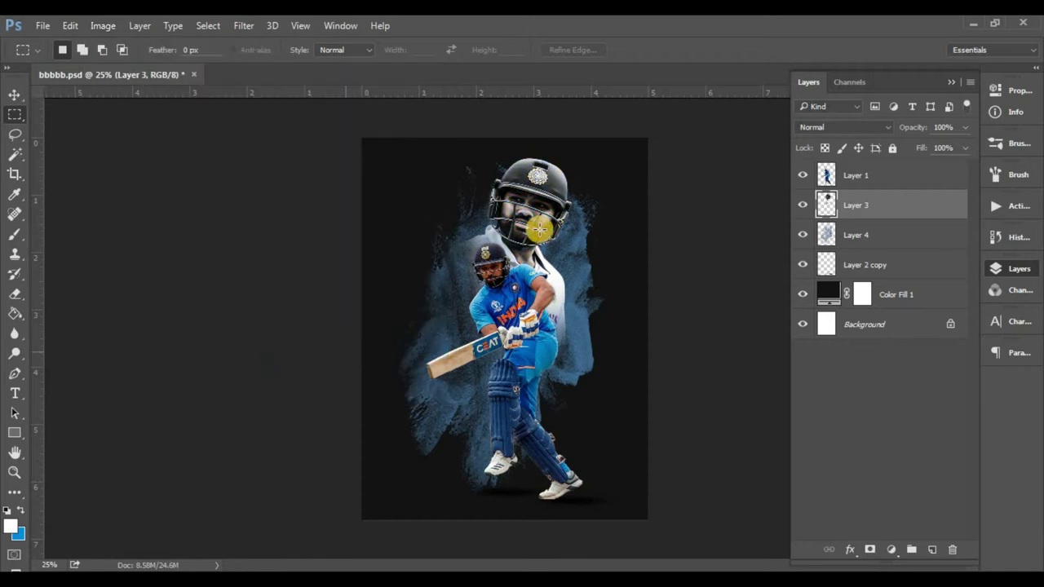
pyautogui.click(15, 95)
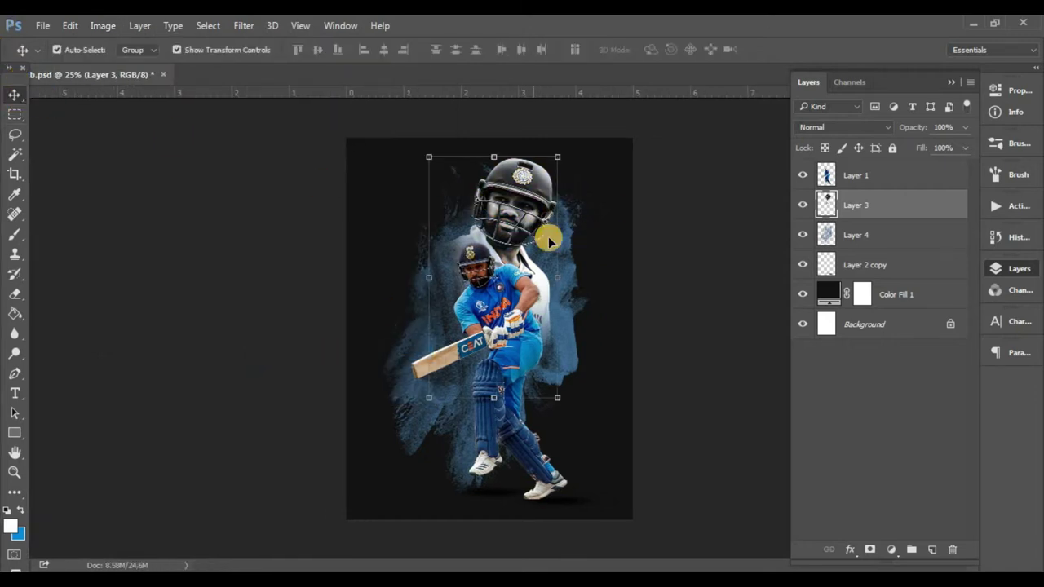
pyautogui.click(867, 179)
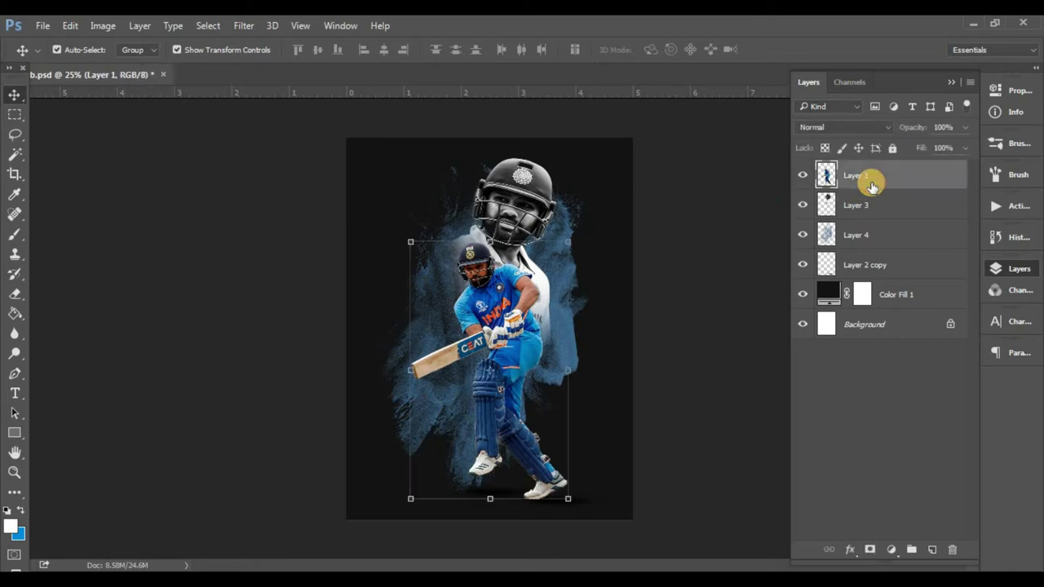
pyautogui.click(889, 215)
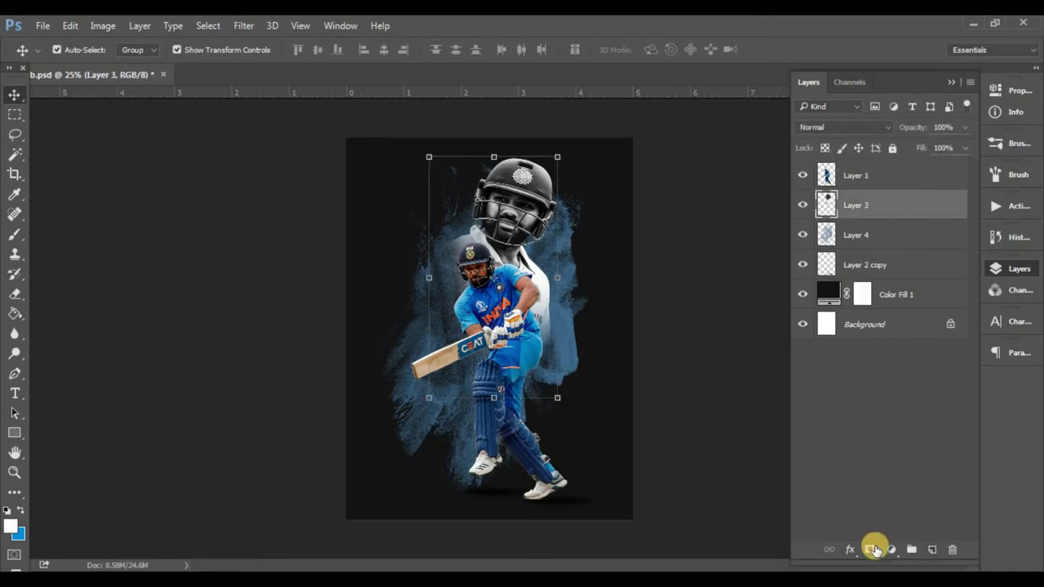
# Step: Add a Photo Filter adjustment layer above Layer 3 with a custom colour
pyautogui.click(890, 550)
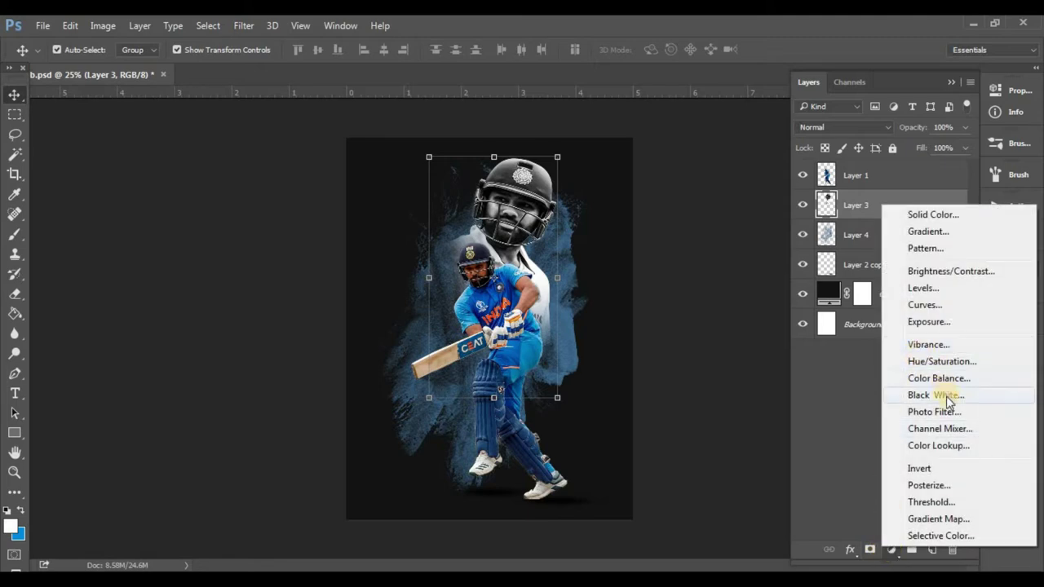
pyautogui.click(935, 416)
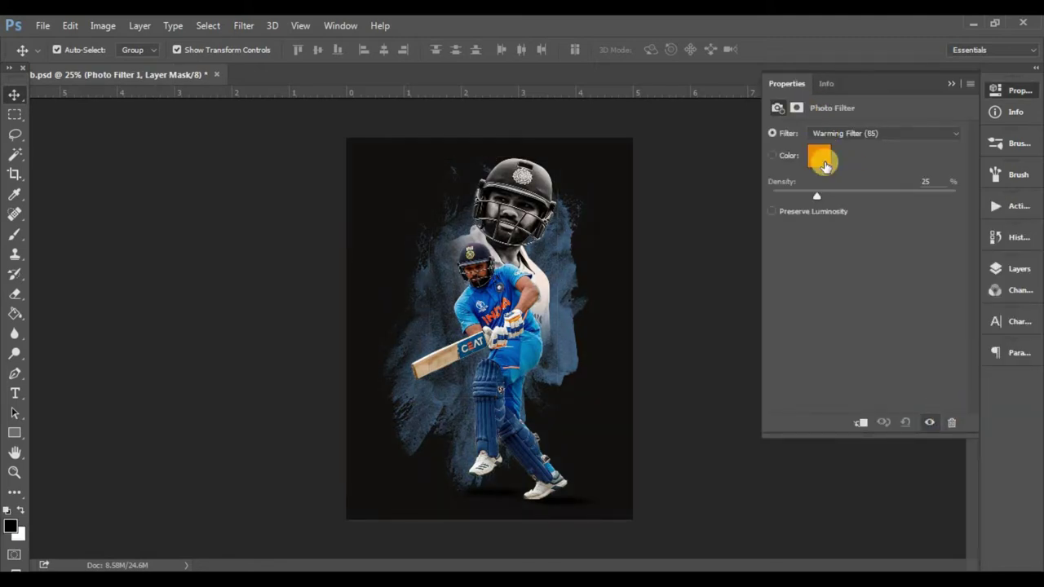
pyautogui.click(817, 159)
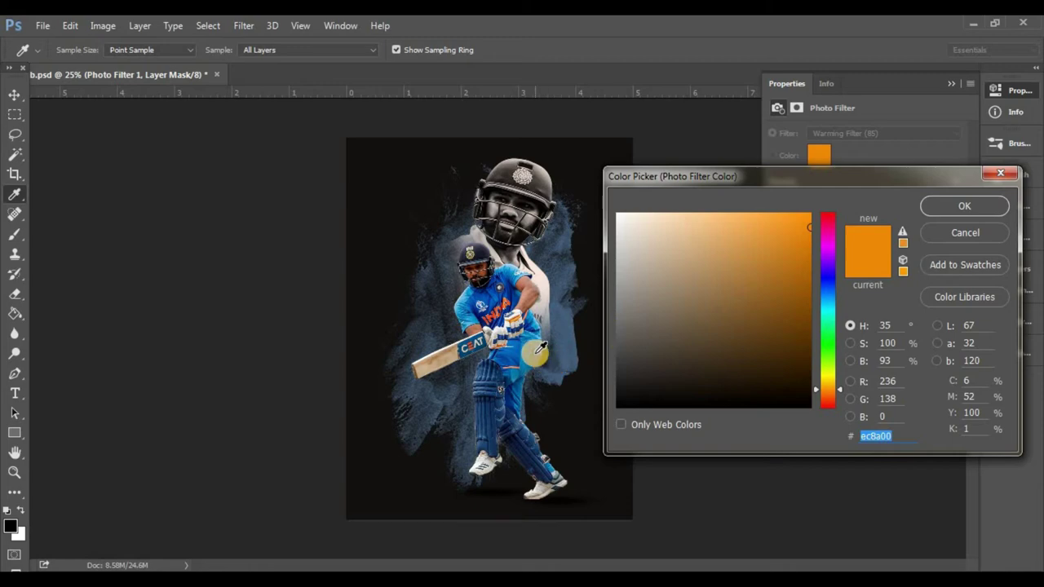
pyautogui.write('ffffff')
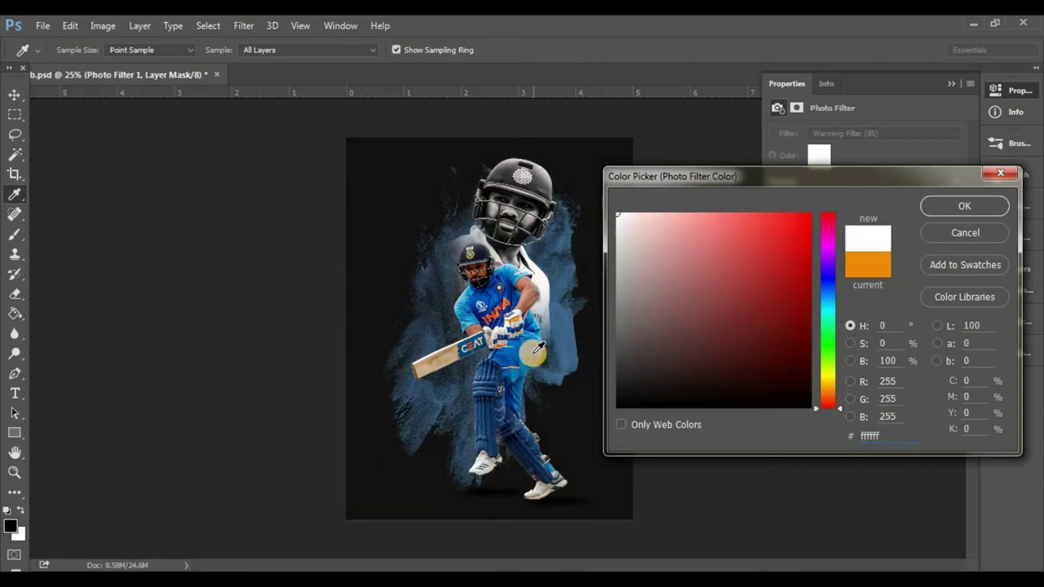
# Step: Pick a blue swatch from the Swatches panel as the photo filter colour
pyautogui.click(244, 25)
pyautogui.click(340, 25)
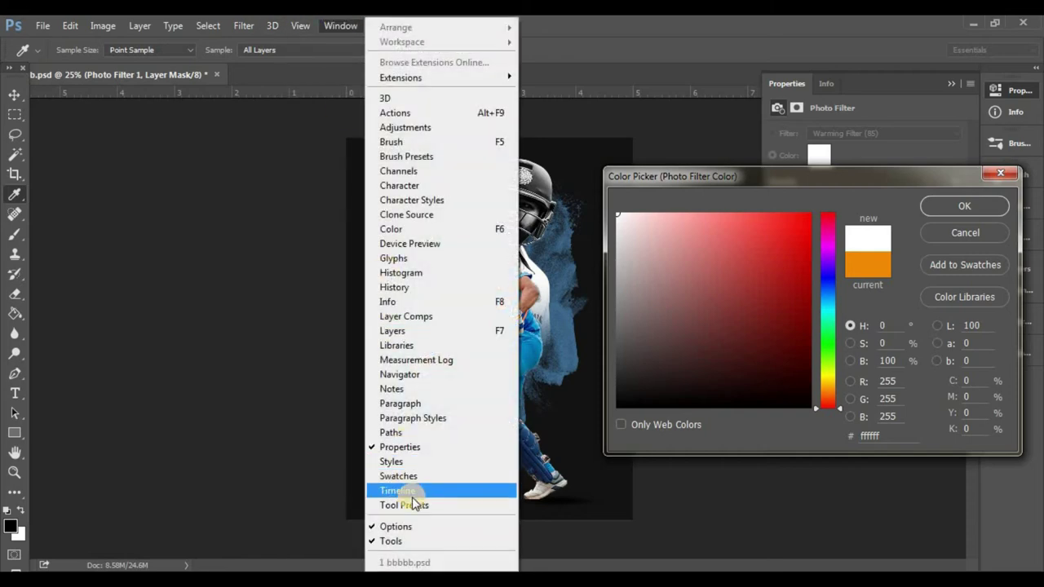
pyautogui.click(394, 477)
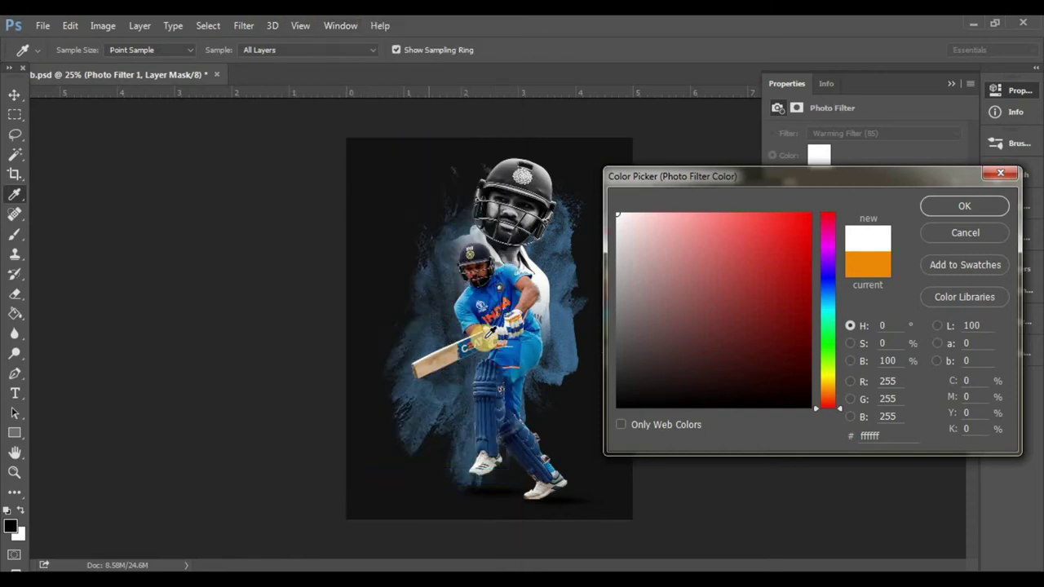
pyautogui.moveTo(802, 171)
pyautogui.mouseDown()
pyautogui.moveTo(387, 160)
pyautogui.moveTo(186, 124)
pyautogui.mouseUp()
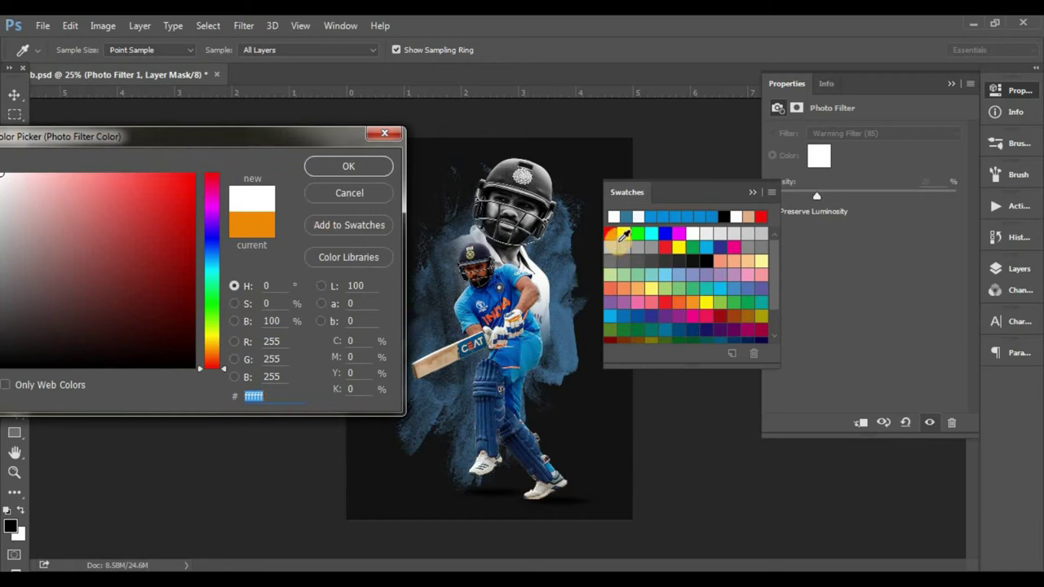
pyautogui.click(645, 217)
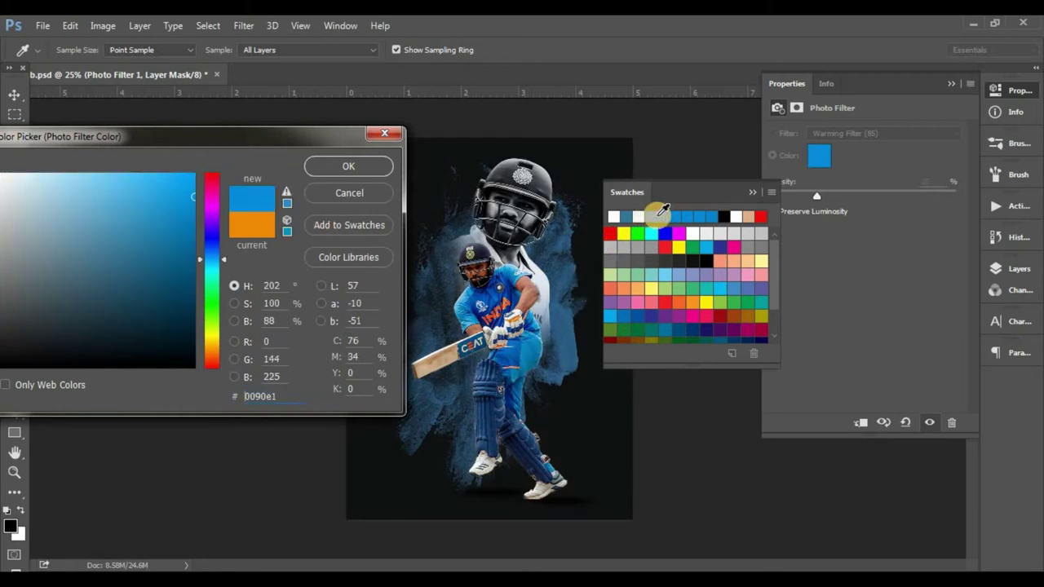
pyautogui.click(494, 294)
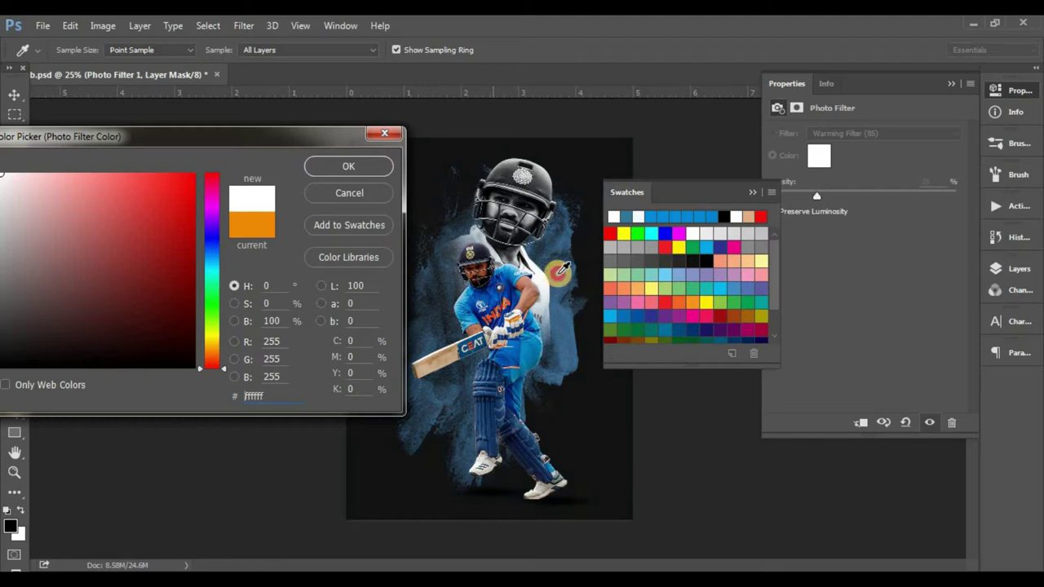
pyautogui.moveTo(558, 273)
pyautogui.mouseDown()
pyautogui.moveTo(662, 210)
pyautogui.moveTo(716, 212)
pyautogui.mouseUp()
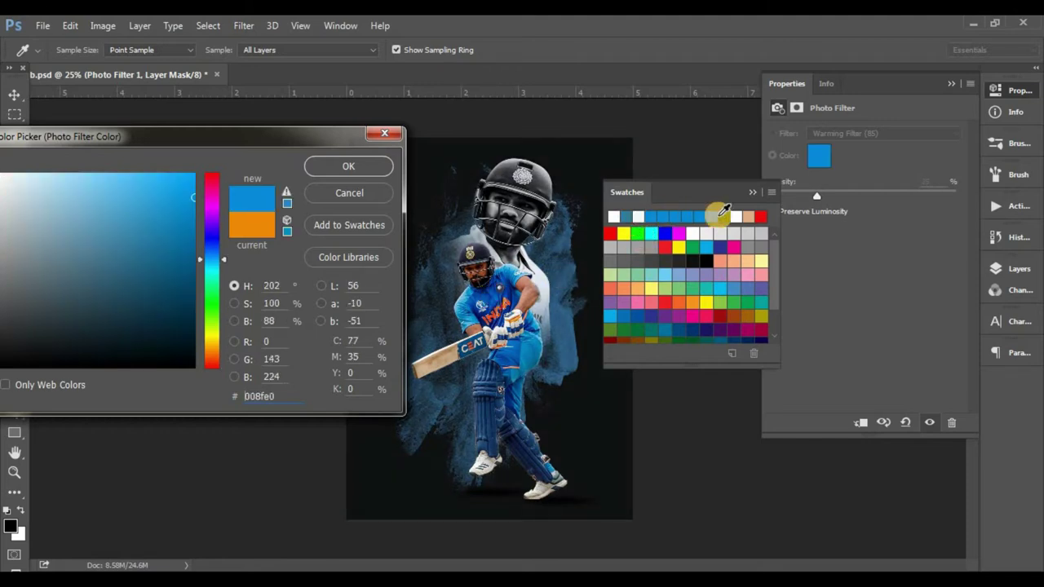
pyautogui.click(753, 193)
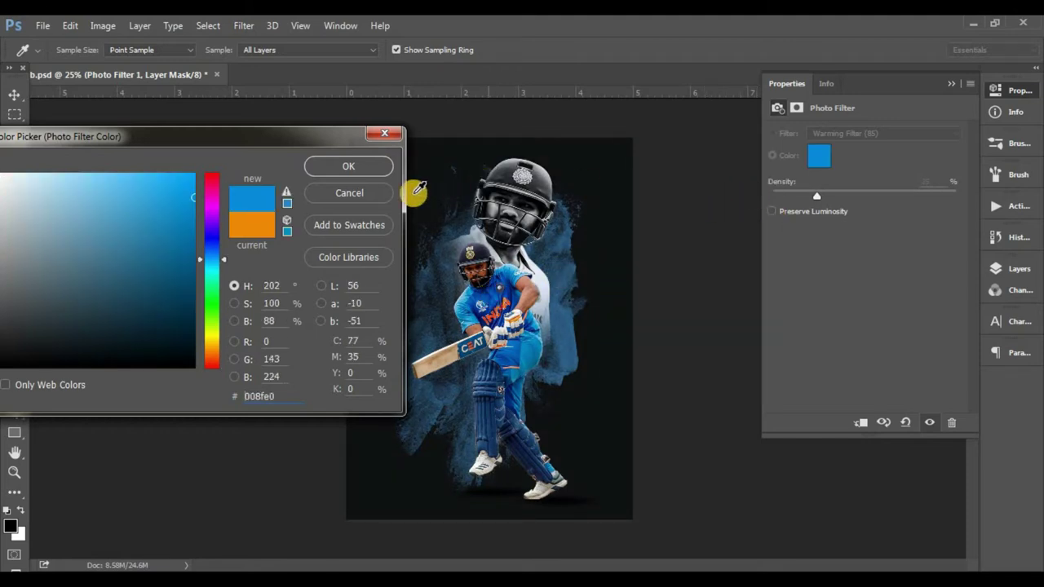
pyautogui.click(343, 165)
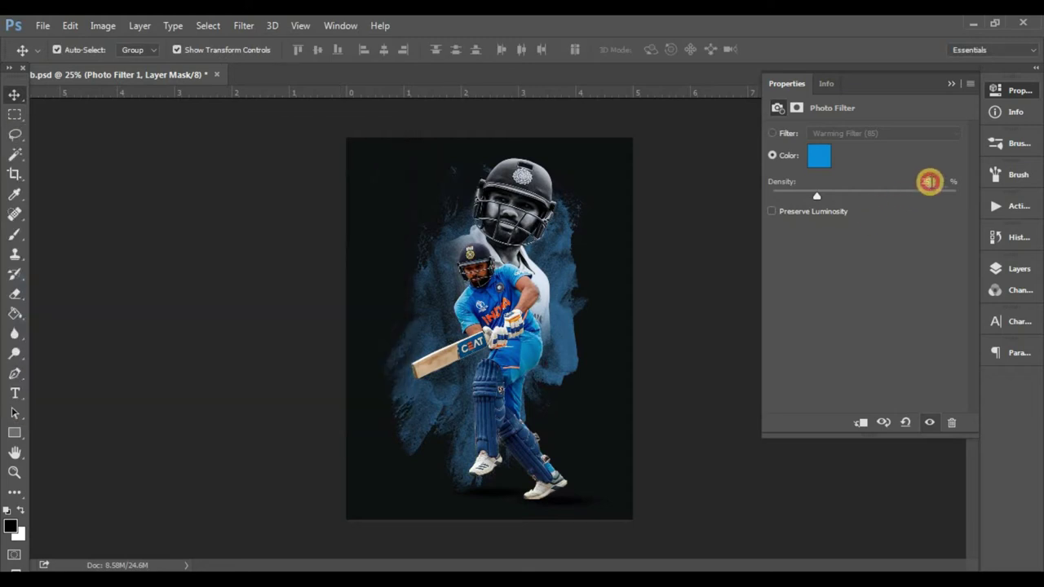
# Step: Set the photo filter Density to 78% and dock the Swatches panel
pyautogui.click(929, 181)
pyautogui.write('78')
pyautogui.press('Return')
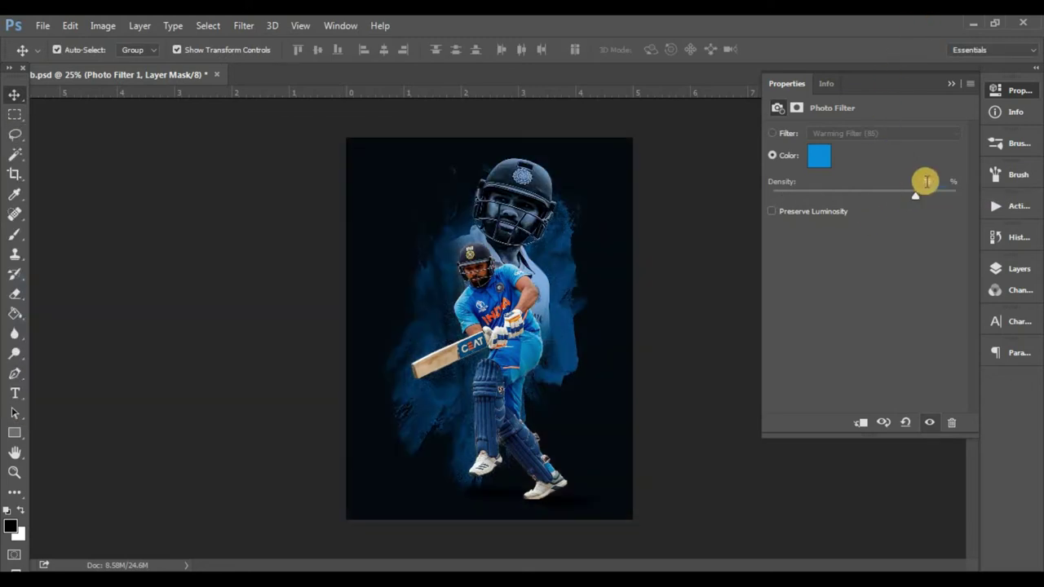
pyautogui.click(930, 194)
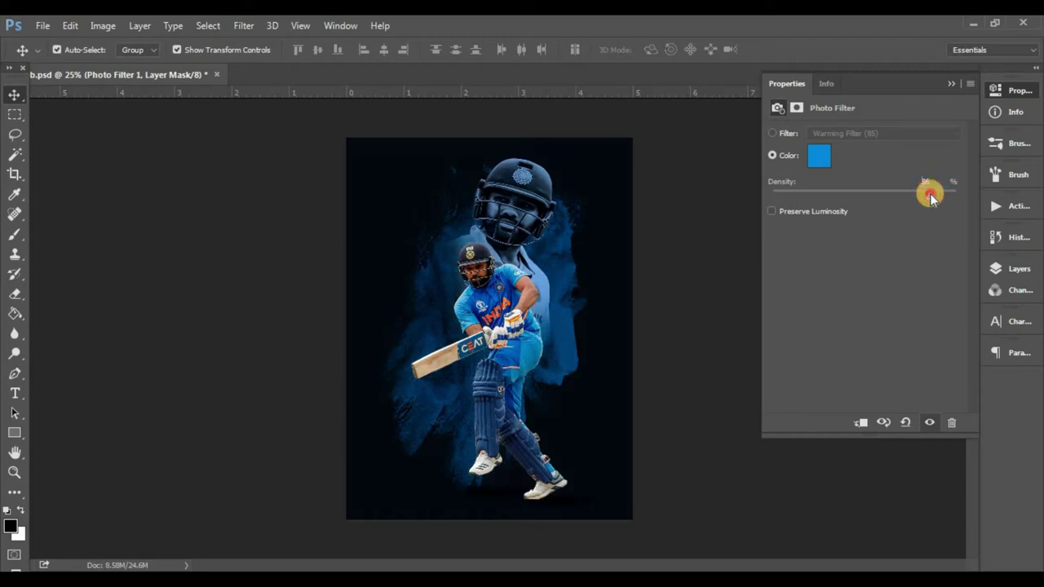
pyautogui.click(952, 85)
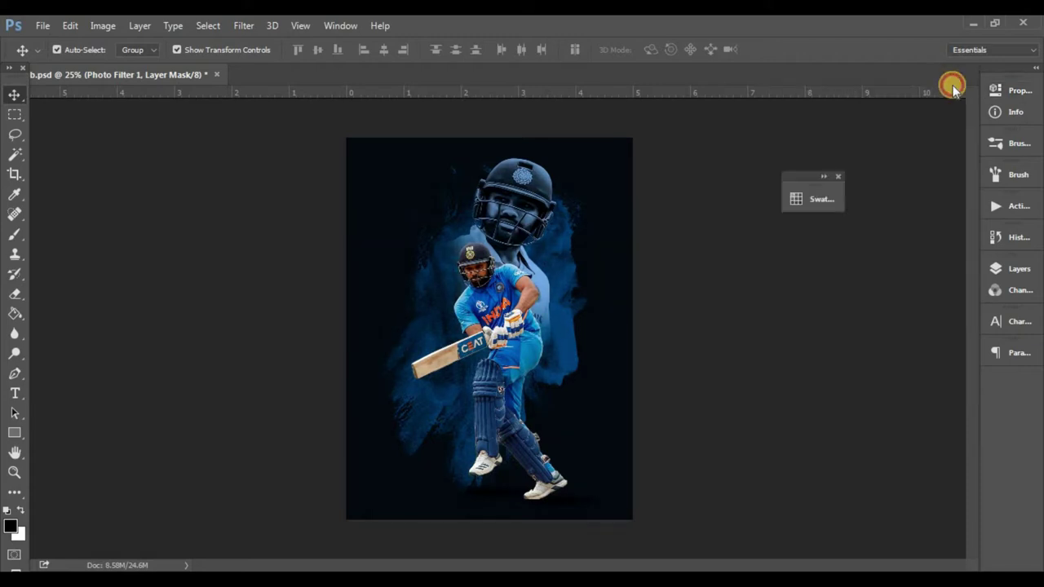
pyautogui.moveTo(812, 175)
pyautogui.mouseDown()
pyautogui.moveTo(927, 198)
pyautogui.moveTo(1000, 196)
pyautogui.mouseUp()
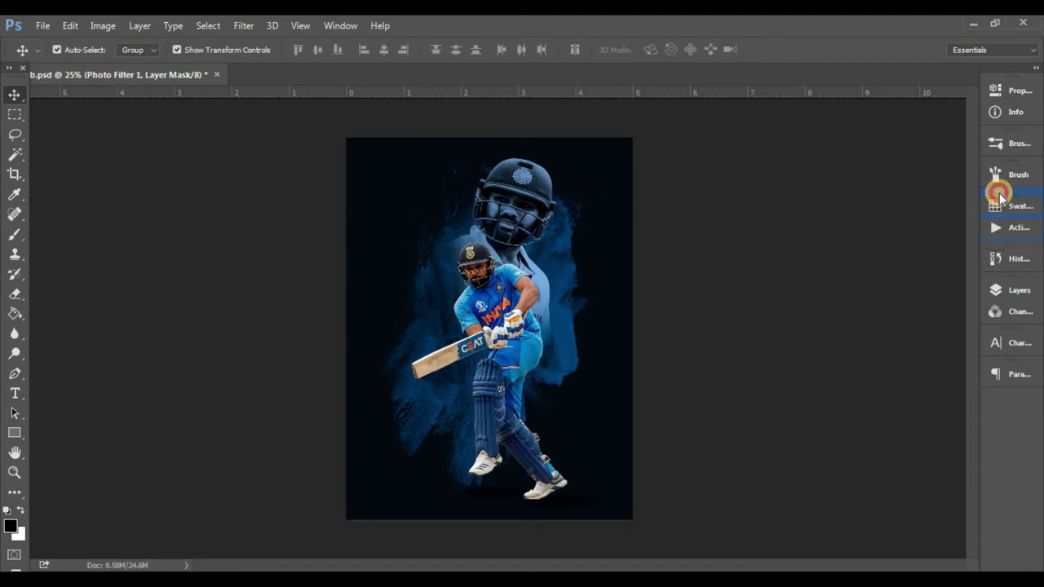
# Step: Raise the helmeted portrait Layer 3's Camera Raw Clarity to +60
pyautogui.click(1005, 291)
pyautogui.click(885, 233)
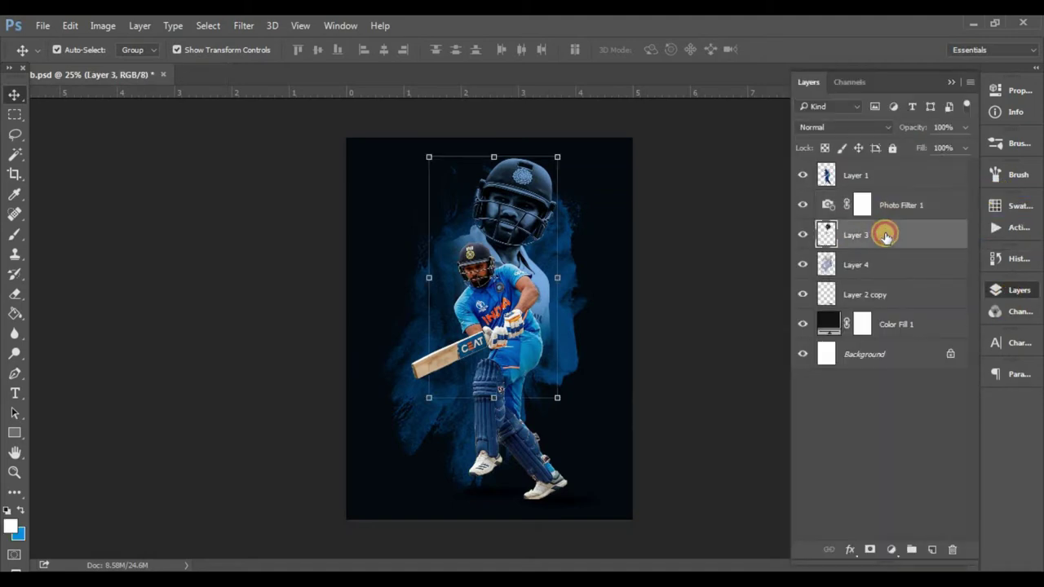
pyautogui.click(245, 35)
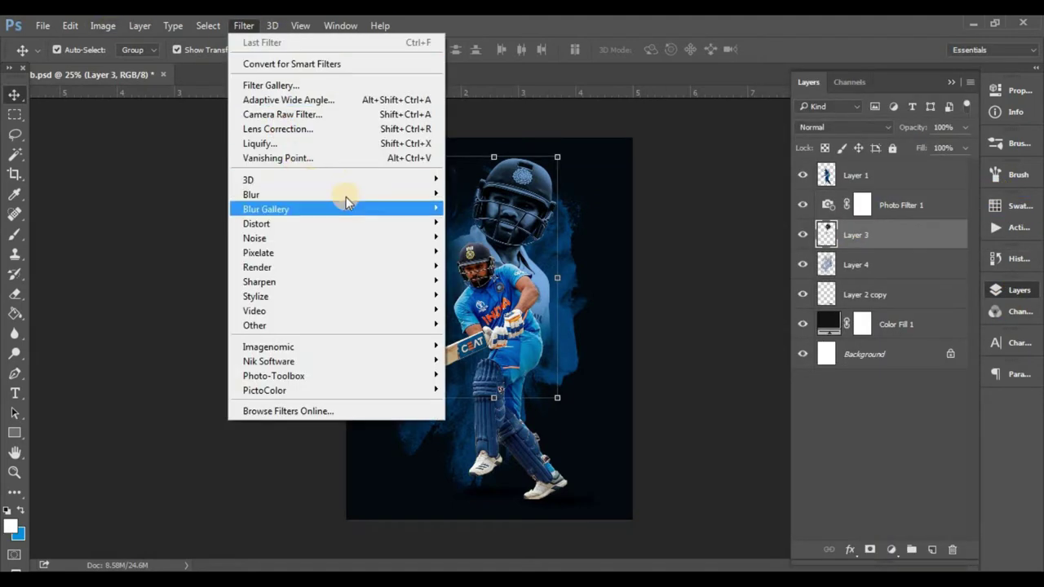
pyautogui.click(356, 115)
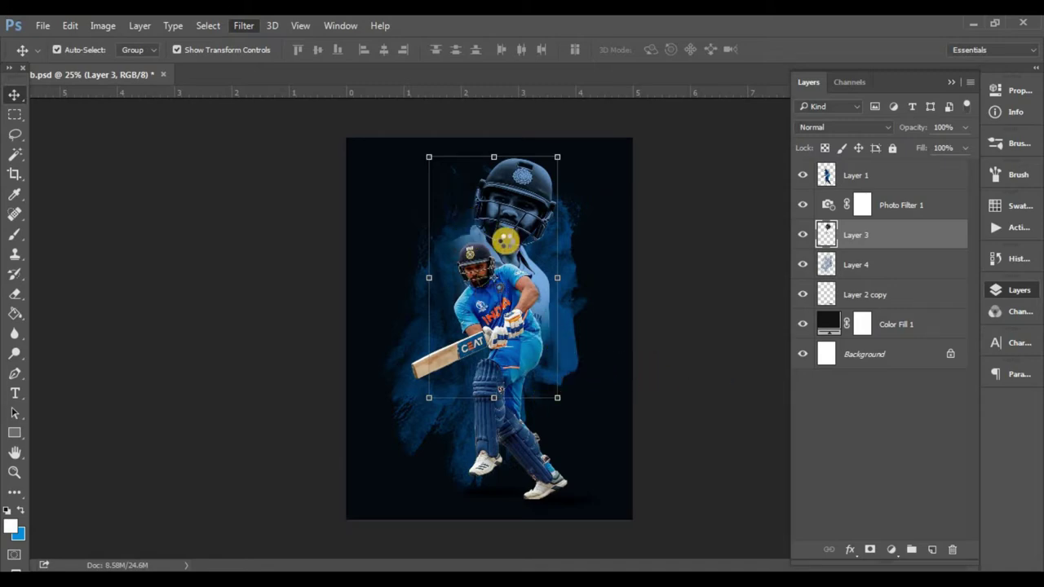
pyautogui.hotkey('ctrl', 'shift', 'a')
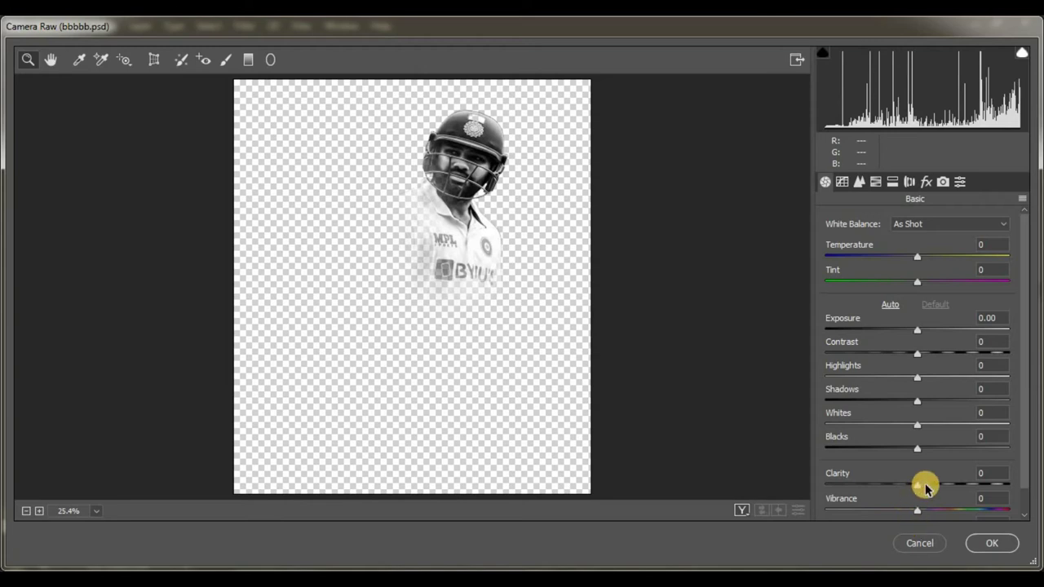
pyautogui.moveTo(925, 487)
pyautogui.mouseDown()
pyautogui.moveTo(986, 484)
pyautogui.moveTo(973, 483)
pyautogui.mouseUp()
pyautogui.click(1000, 544)
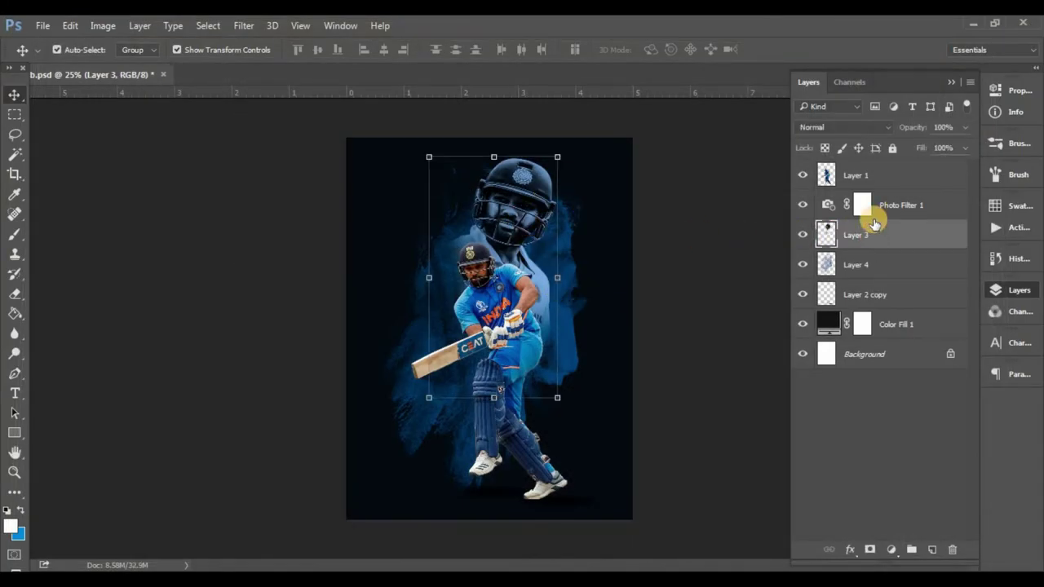
# Step: Lower the blue splash Layer 4's opacity and select batsman Layer 1
pyautogui.click(894, 263)
pyautogui.moveTo(920, 128); pyautogui.dragTo(909, 126)
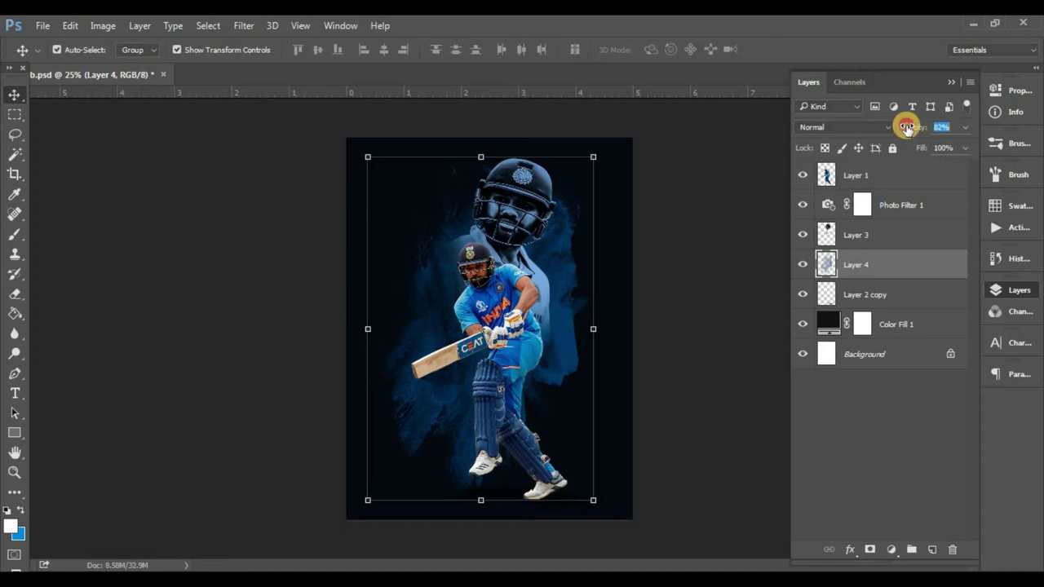
pyautogui.click(907, 426)
pyautogui.click(896, 172)
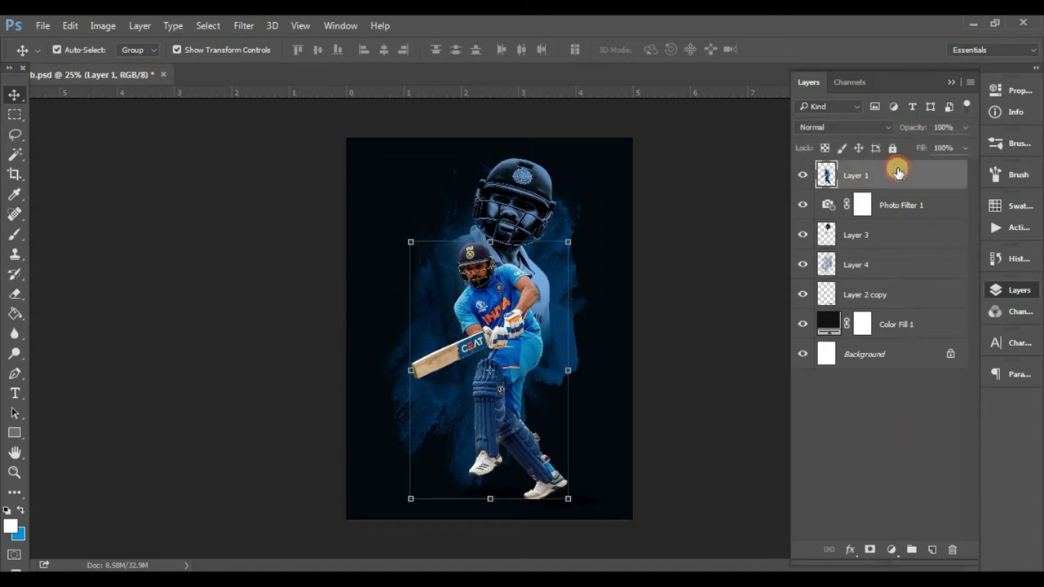
# Step: Add a Brightness/Contrast adjustment of about 115 clipped to the batsman layer
pyautogui.click(889, 551)
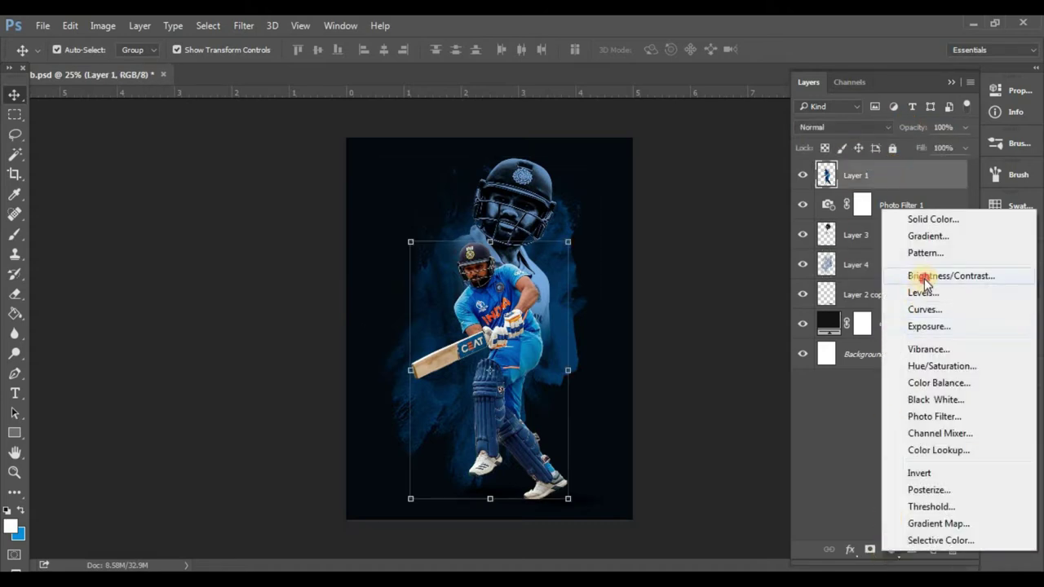
pyautogui.click(927, 275)
pyautogui.moveTo(917, 171); pyautogui.dragTo(935, 168)
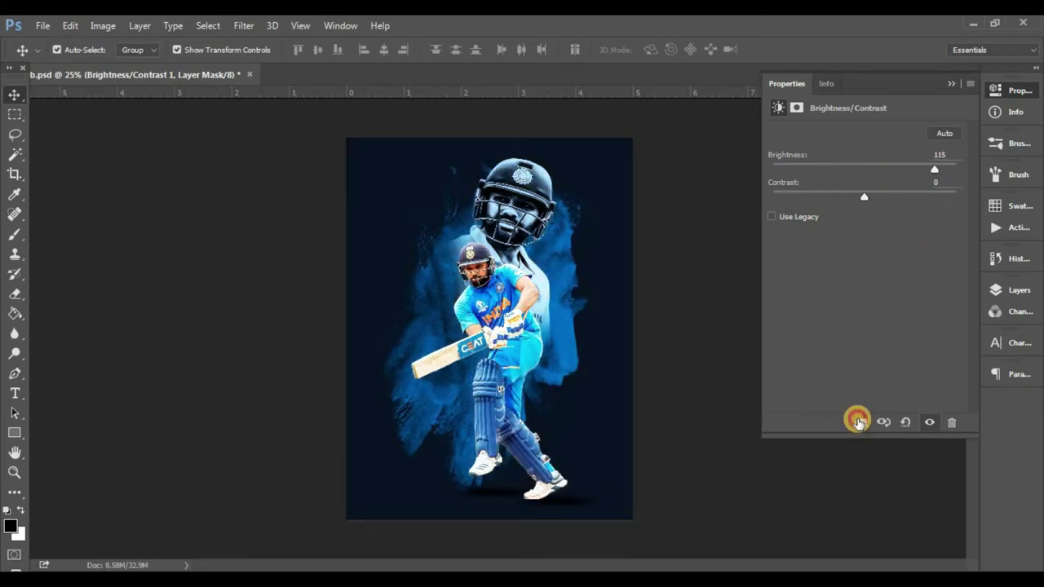
pyautogui.click(862, 422)
pyautogui.click(951, 83)
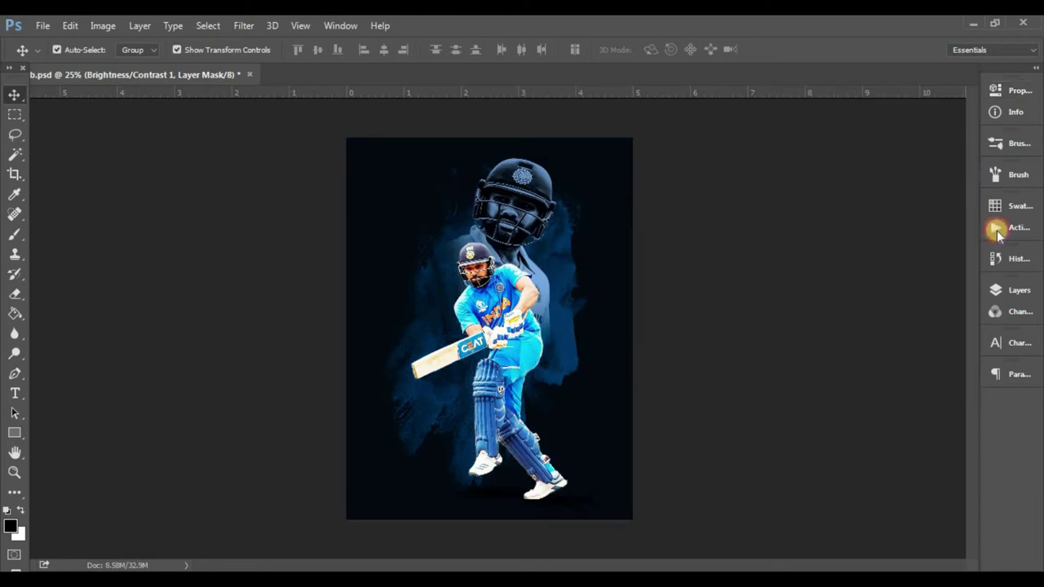
pyautogui.click(1011, 292)
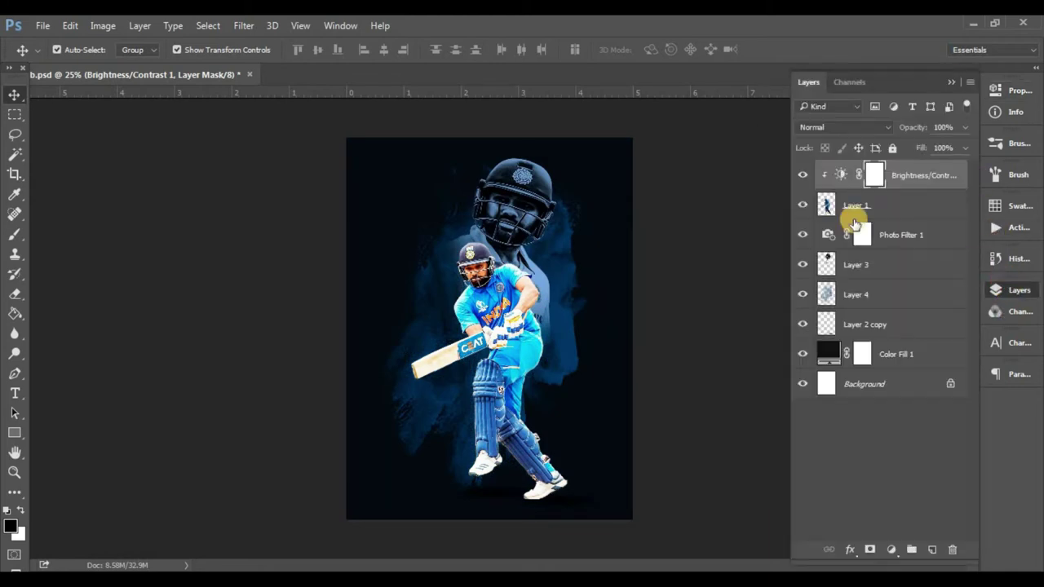
# Step: Invert the adjustment mask to black and switch to the Brush tool
pyautogui.click(103, 26)
pyautogui.moveTo(126, 64)
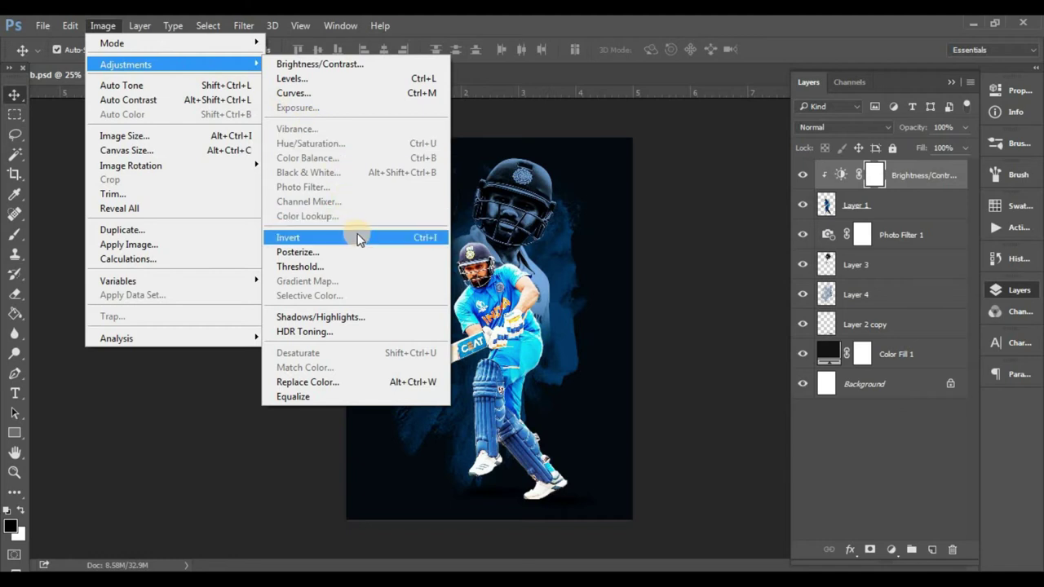
pyautogui.click(352, 236)
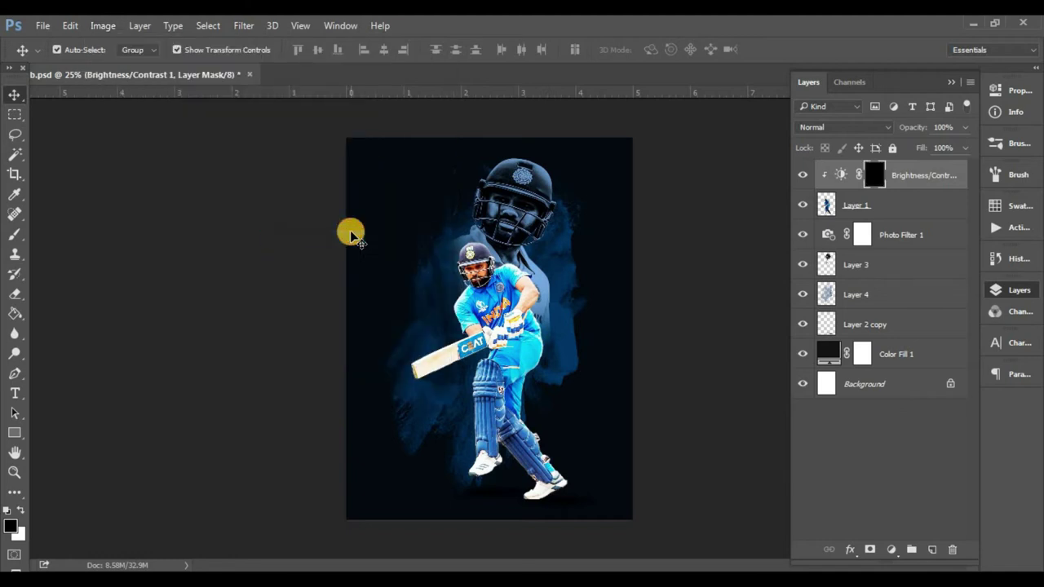
pyautogui.click(16, 236)
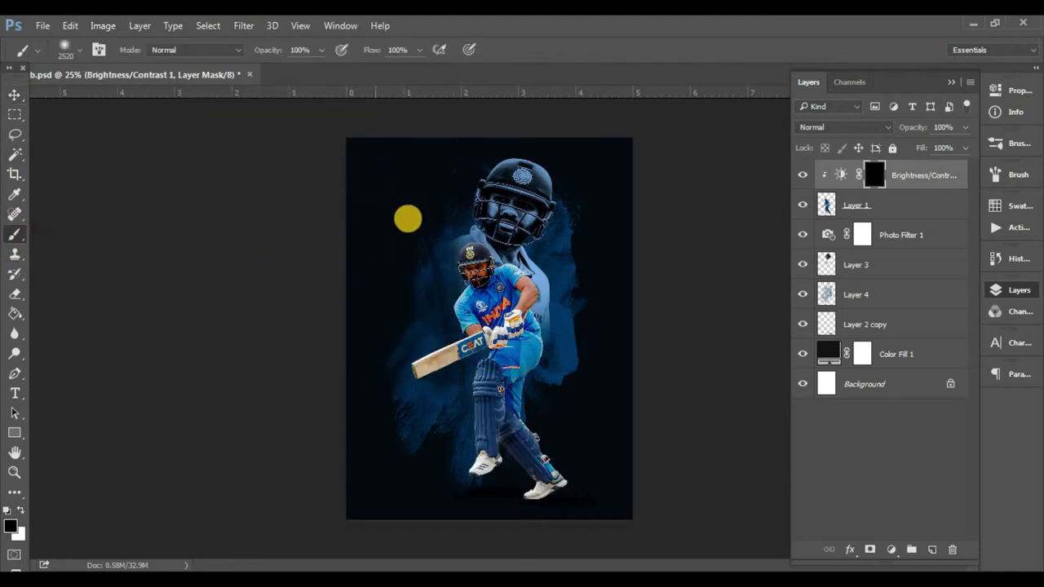
pyautogui.rightClick(482, 307)
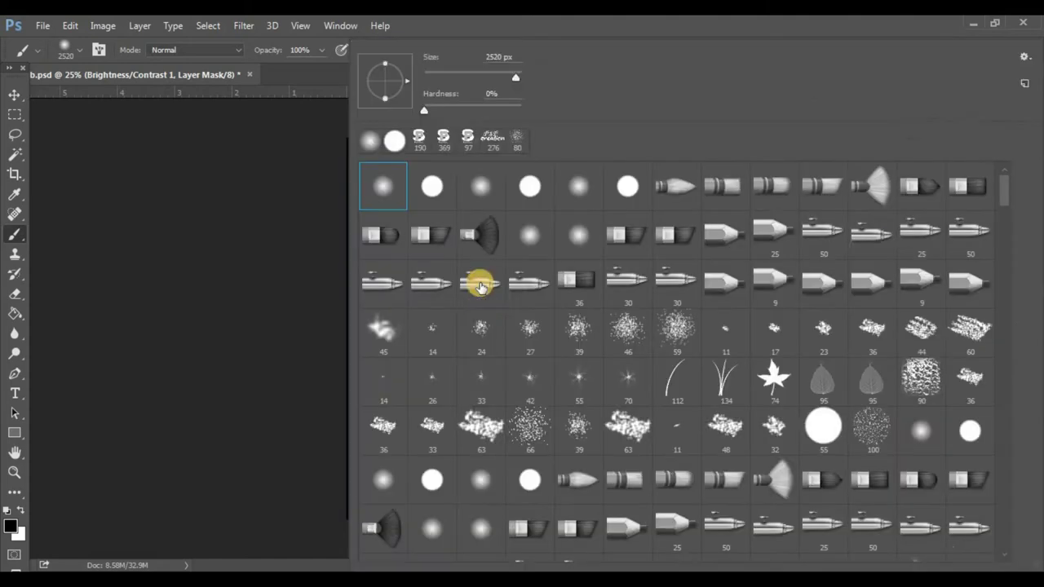
# Step: Shrink the soft brush from 111 to 88 px, set white foreground, and paint the shoulder edge
pyautogui.click(475, 83)
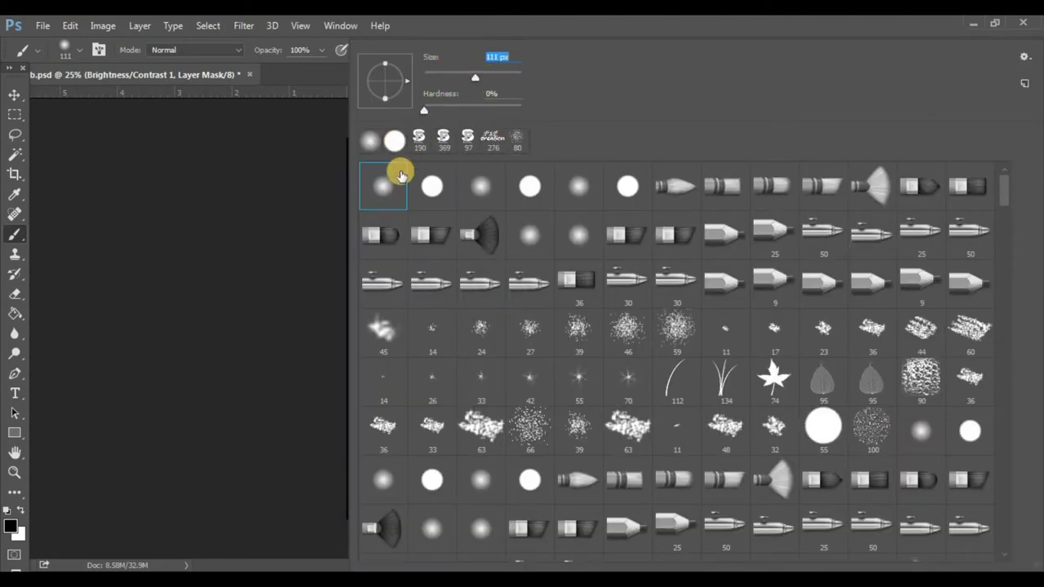
pyautogui.click(261, 193)
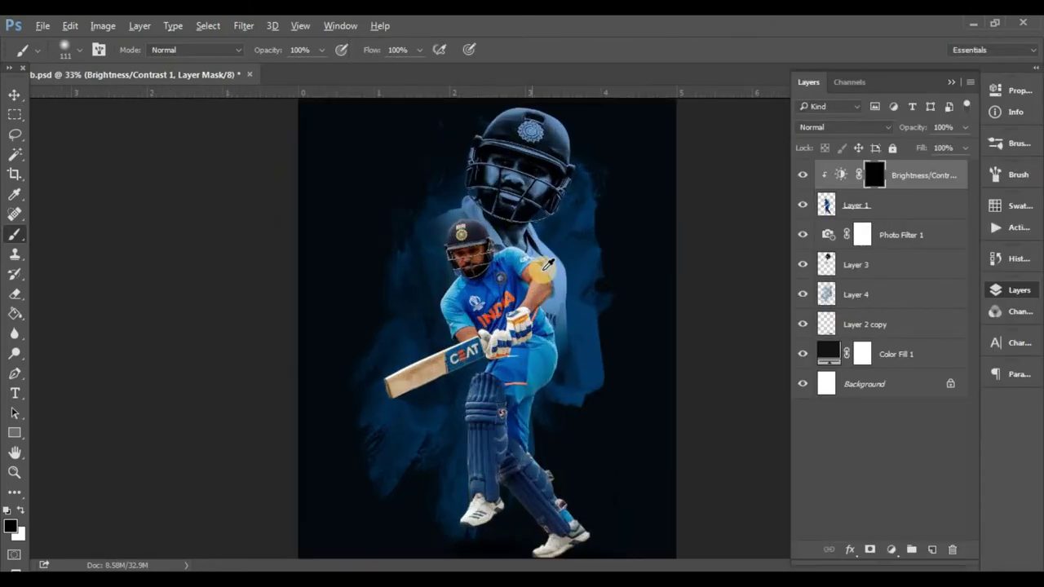
pyautogui.scroll(5, 497, 318)
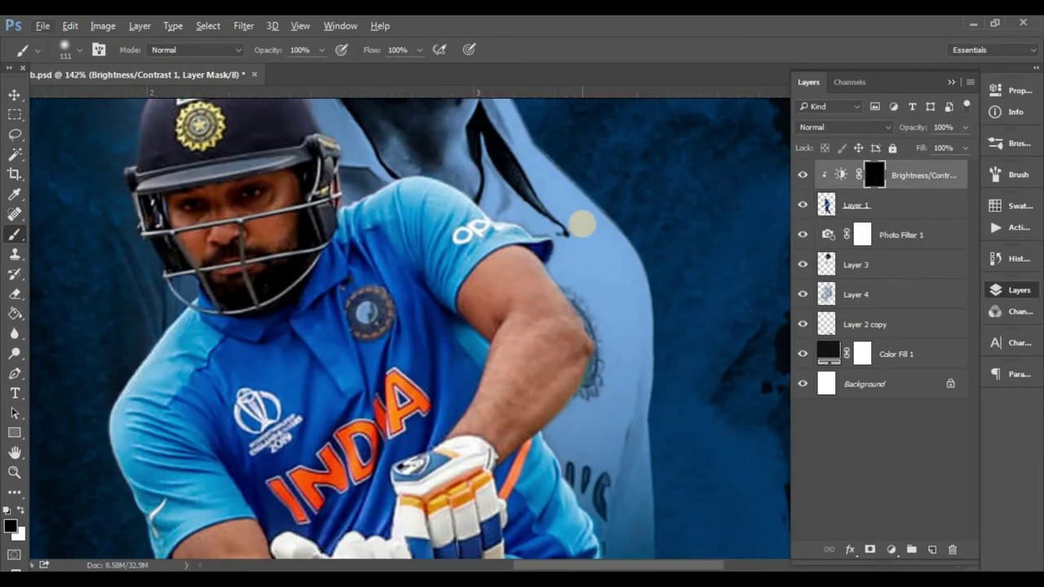
pyautogui.rightClick(581, 224)
pyautogui.moveTo(469, 74); pyautogui.dragTo(465, 74)
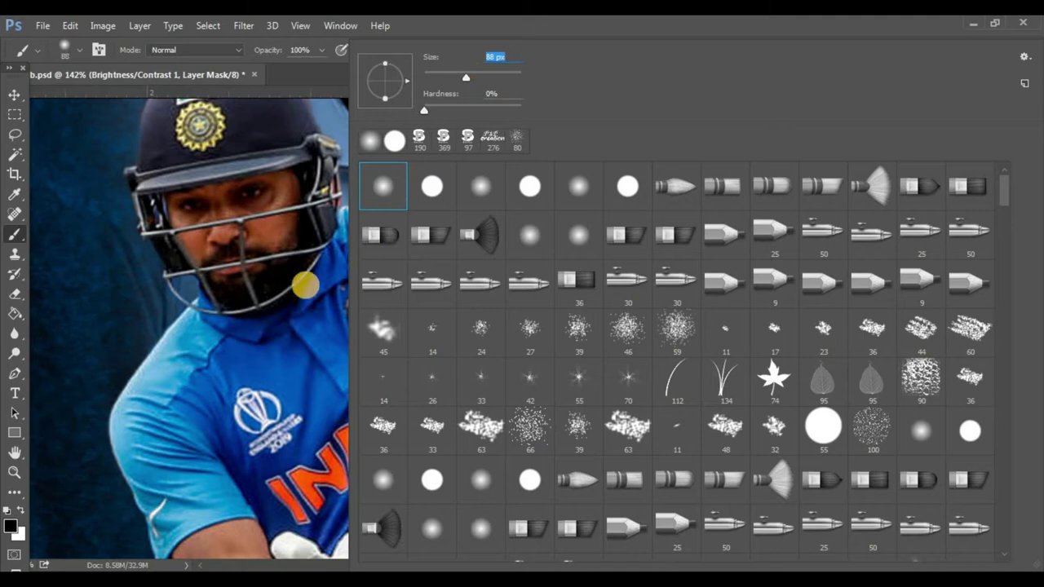
pyautogui.click(286, 245)
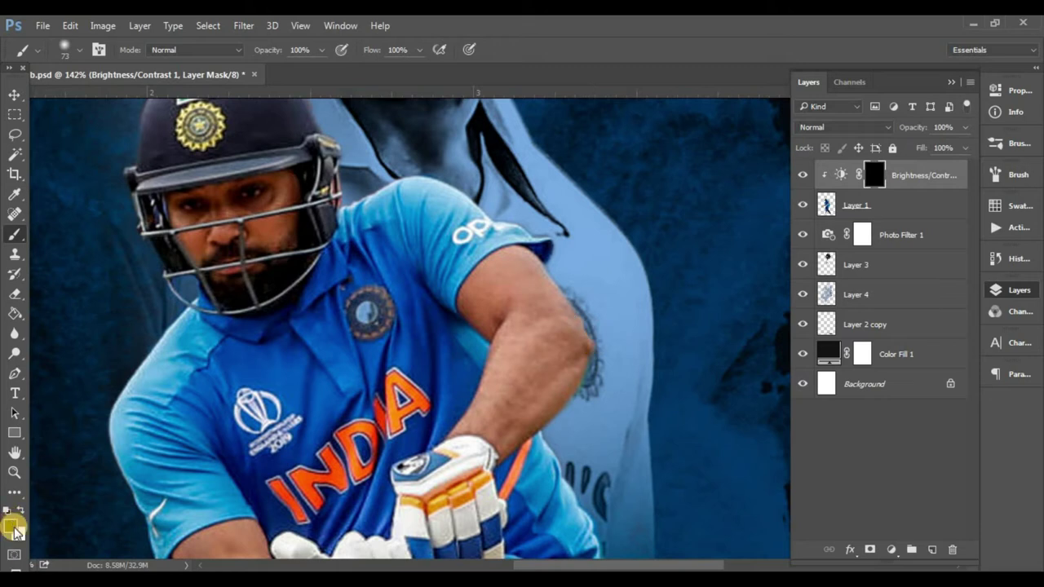
pyautogui.click(440, 269)
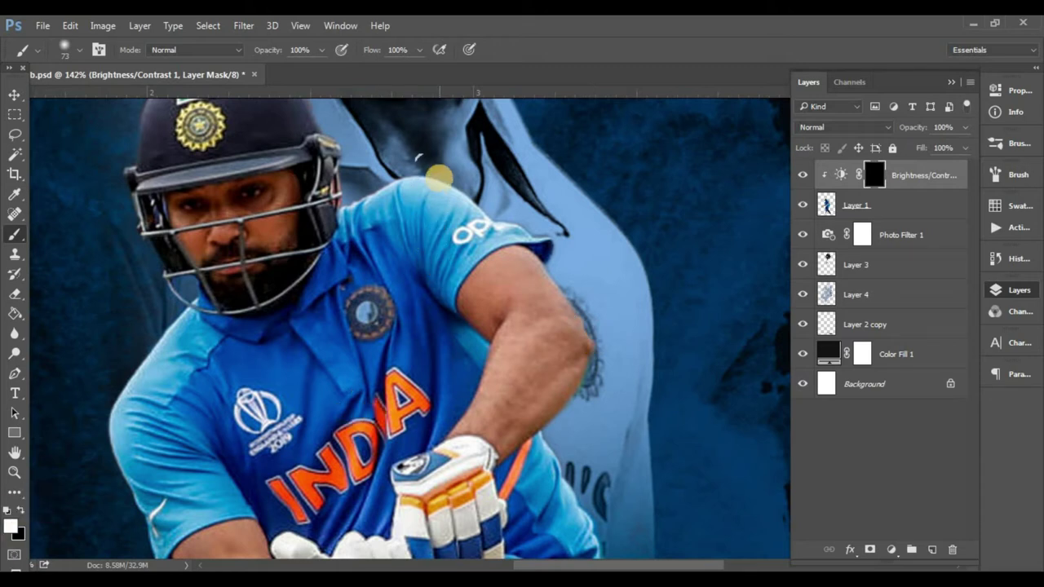
pyautogui.moveTo(438, 176); pyautogui.dragTo(496, 211)
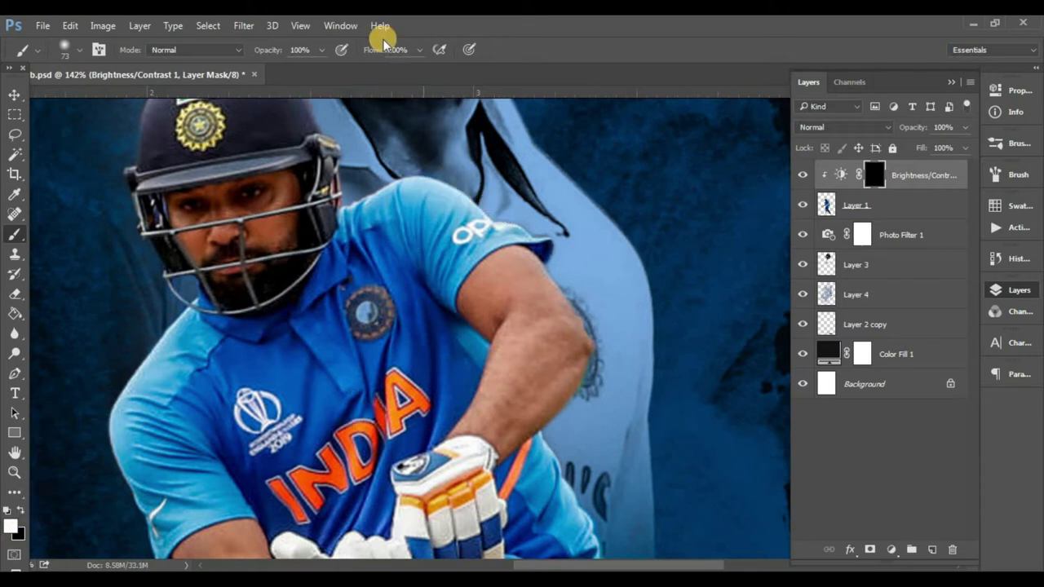
# Step: Paint brightness along the shoulder edge and up the left leg pad's edge
pyautogui.click(359, 55)
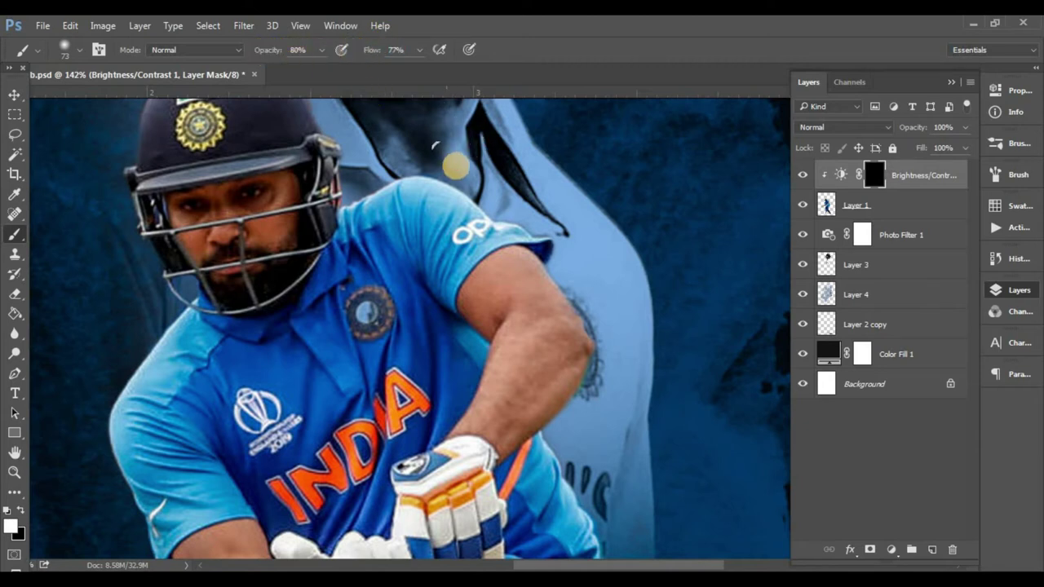
pyautogui.moveTo(523, 233); pyautogui.dragTo(557, 258)
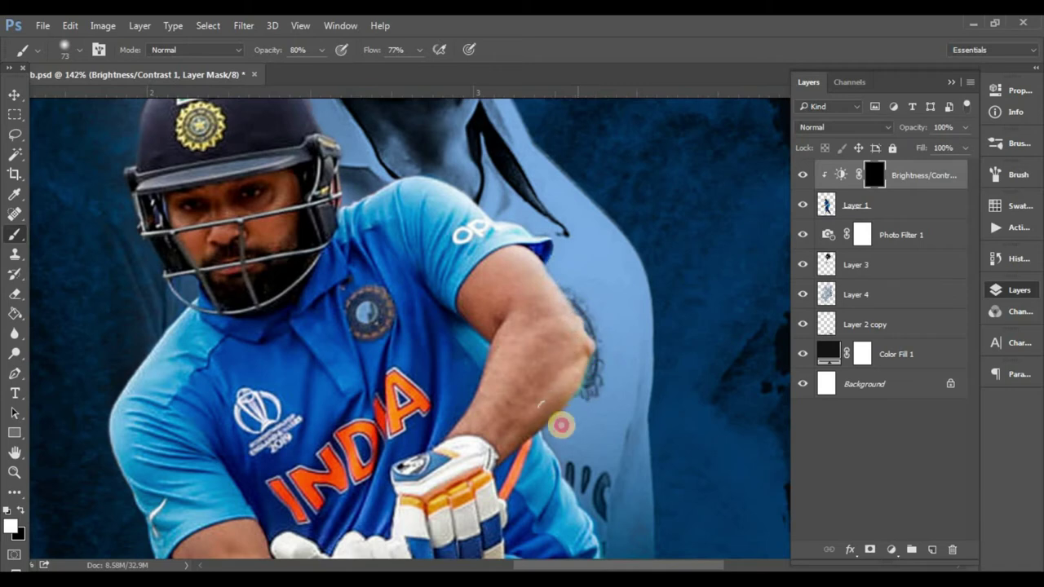
pyautogui.moveTo(514, 284)
pyautogui.mouseDown()
pyautogui.moveTo(478, 196)
pyautogui.moveTo(522, 266)
pyautogui.moveTo(546, 378)
pyautogui.moveTo(485, 478)
pyautogui.moveTo(494, 224)
pyautogui.moveTo(457, 280)
pyautogui.moveTo(437, 430)
pyautogui.moveTo(412, 233)
pyautogui.moveTo(419, 331)
pyautogui.moveTo(515, 482)
pyautogui.moveTo(454, 228)
pyautogui.moveTo(488, 313)
pyautogui.moveTo(590, 426)
pyautogui.moveTo(608, 465)
pyautogui.mouseUp()
pyautogui.scroll(5, 399, 522)
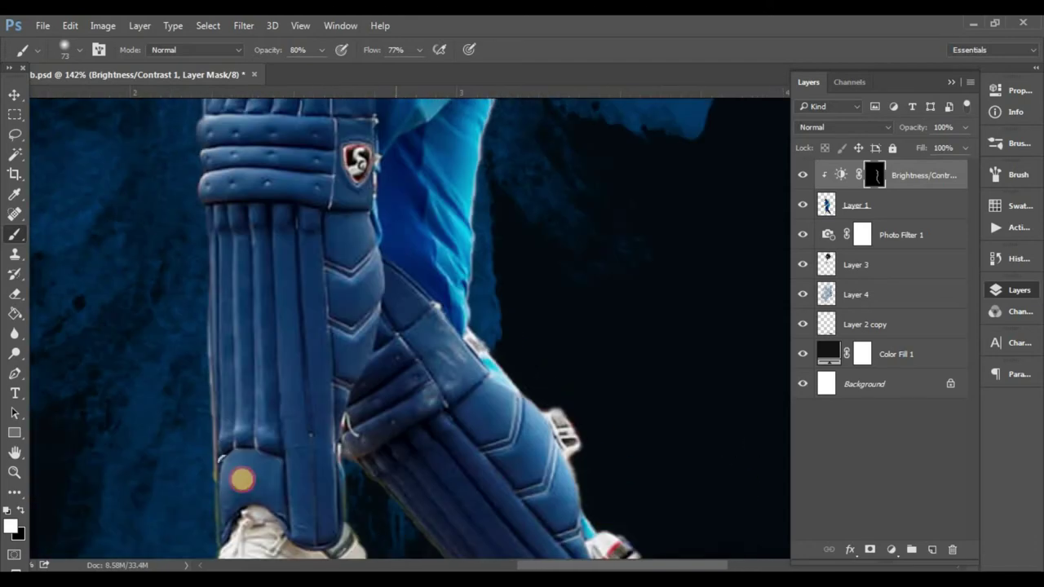
pyautogui.moveTo(204, 513); pyautogui.dragTo(205, 133)
pyautogui.scroll(5, 245, 371)
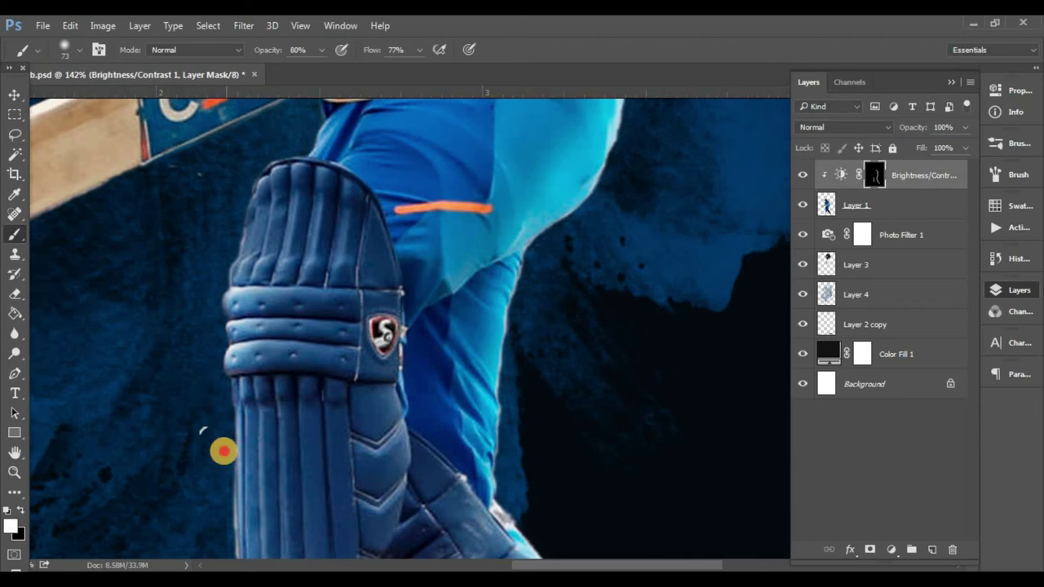
pyautogui.moveTo(223, 451); pyautogui.dragTo(272, 155)
# Step: Change the brush opacity and softly paint brightness over the batsman's face
pyautogui.scroll(5, 264, 403)
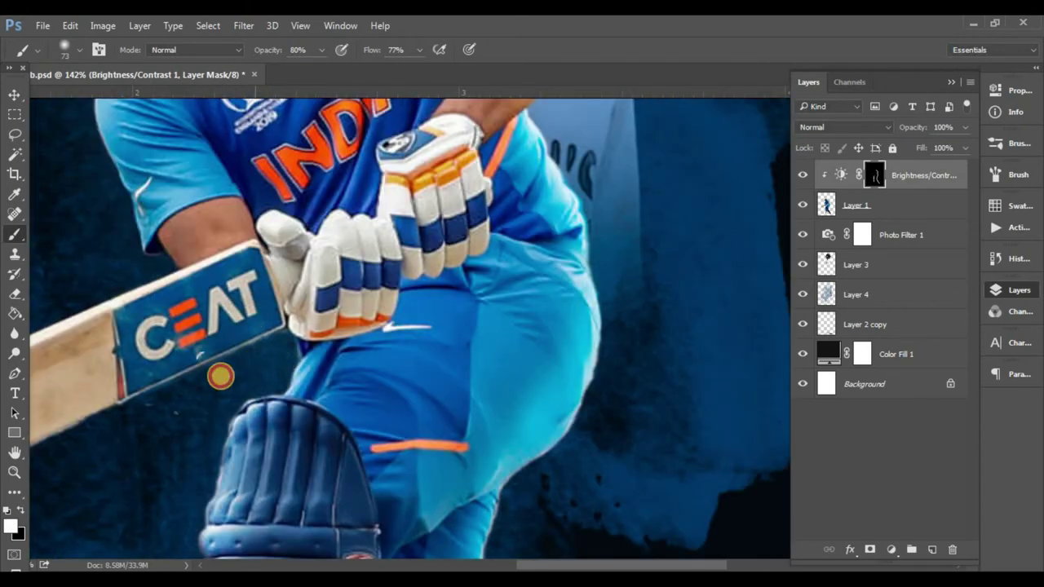
pyautogui.hscroll(-5, 430, 403)
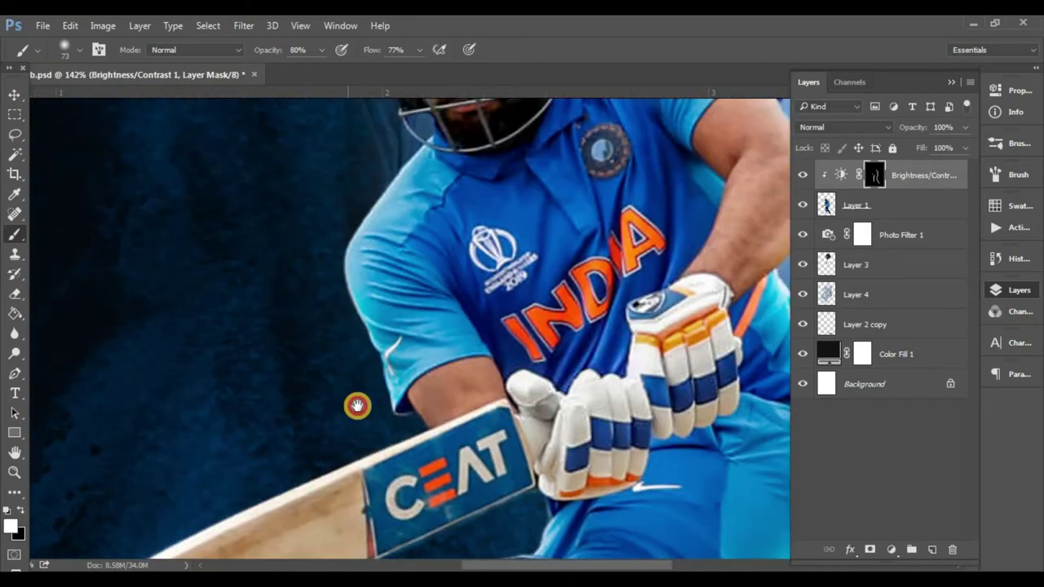
pyautogui.scroll(2, 356, 406)
pyautogui.scroll(2, 359, 392)
pyautogui.keyDown('alt'); pyautogui.scroll(-3, 400, 233); pyautogui.keyUp('alt')
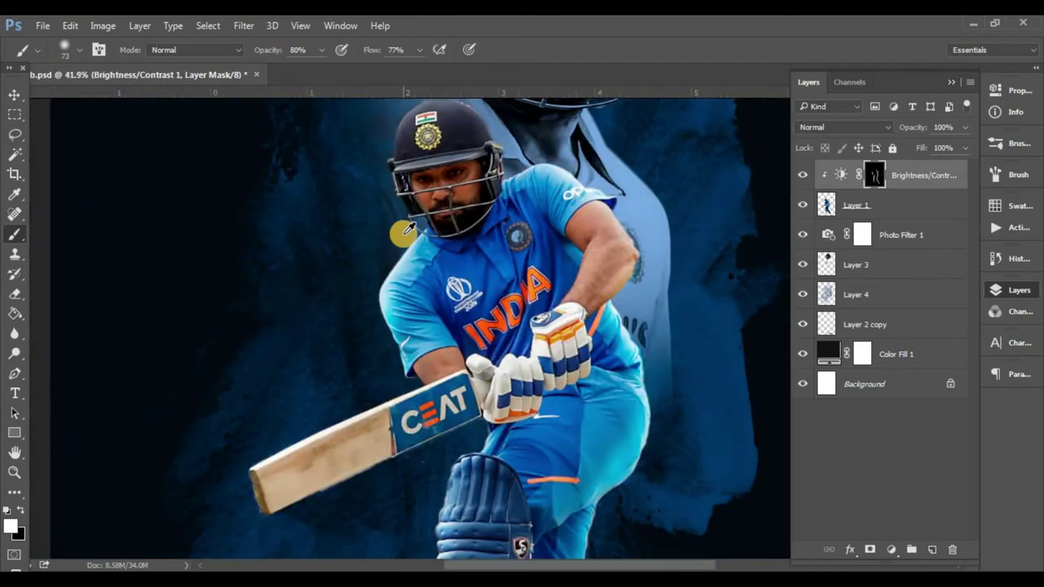
pyautogui.keyDown('alt'); pyautogui.scroll(-2, 401, 234); pyautogui.keyUp('alt')
pyautogui.keyDown('alt'); pyautogui.scroll(-1, 400, 233); pyautogui.keyUp('alt')
pyautogui.keyDown('alt'); pyautogui.scroll(2, 516, 222); pyautogui.keyUp('alt')
pyautogui.keyDown('alt'); pyautogui.scroll(3, 416, 180); pyautogui.keyUp('alt')
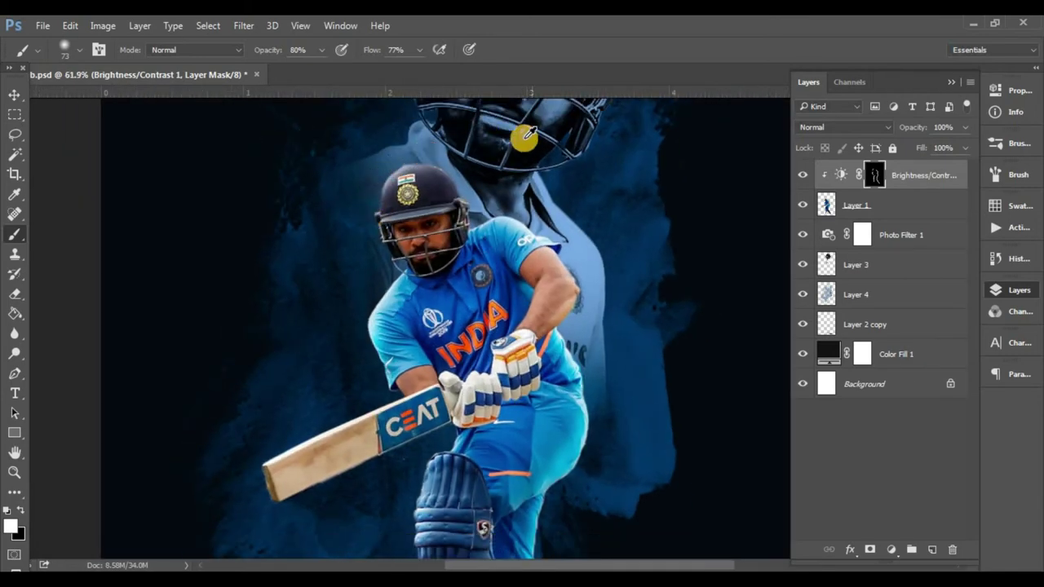
pyautogui.keyDown('alt'); pyautogui.scroll(-2, 523, 139); pyautogui.keyUp('alt')
pyautogui.keyDown('alt'); pyautogui.scroll(-2, 490, 159); pyautogui.keyUp('alt')
pyautogui.keyDown('alt'); pyautogui.scroll(2, 515, 349); pyautogui.keyUp('alt')
pyautogui.keyDown('alt'); pyautogui.scroll(1, 508, 369); pyautogui.keyUp('alt')
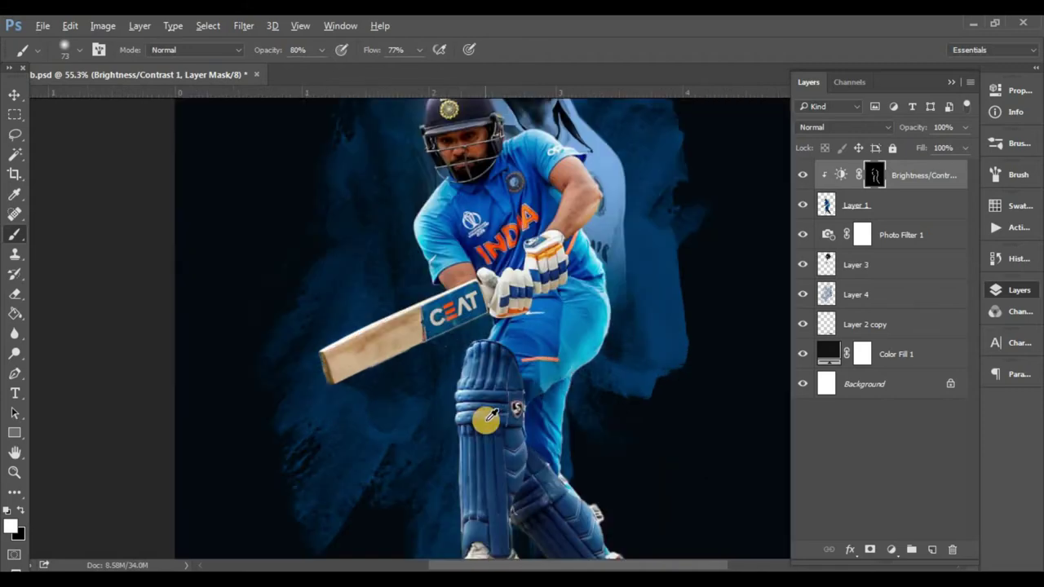
pyautogui.keyDown('alt'); pyautogui.scroll(-1, 644, 359); pyautogui.keyUp('alt')
pyautogui.keyDown('alt'); pyautogui.scroll(1, 633, 308); pyautogui.keyUp('alt')
pyautogui.keyDown('alt'); pyautogui.scroll(-2, 626, 277); pyautogui.keyUp('alt')
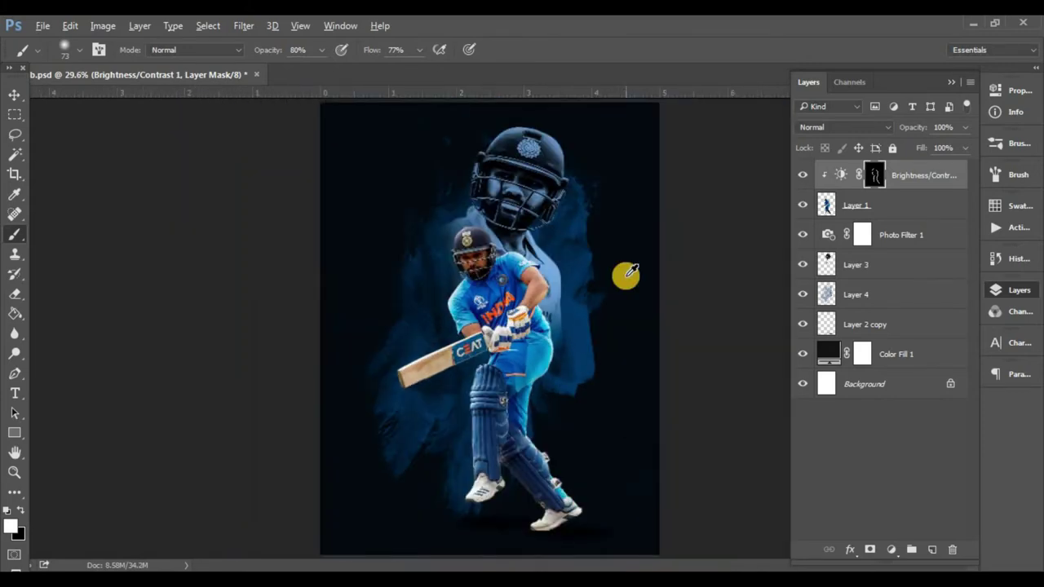
pyautogui.keyDown('alt'); pyautogui.scroll(1, 628, 274); pyautogui.keyUp('alt')
pyautogui.keyDown('alt'); pyautogui.scroll(-1, 563, 302); pyautogui.keyUp('alt')
pyautogui.press('9')
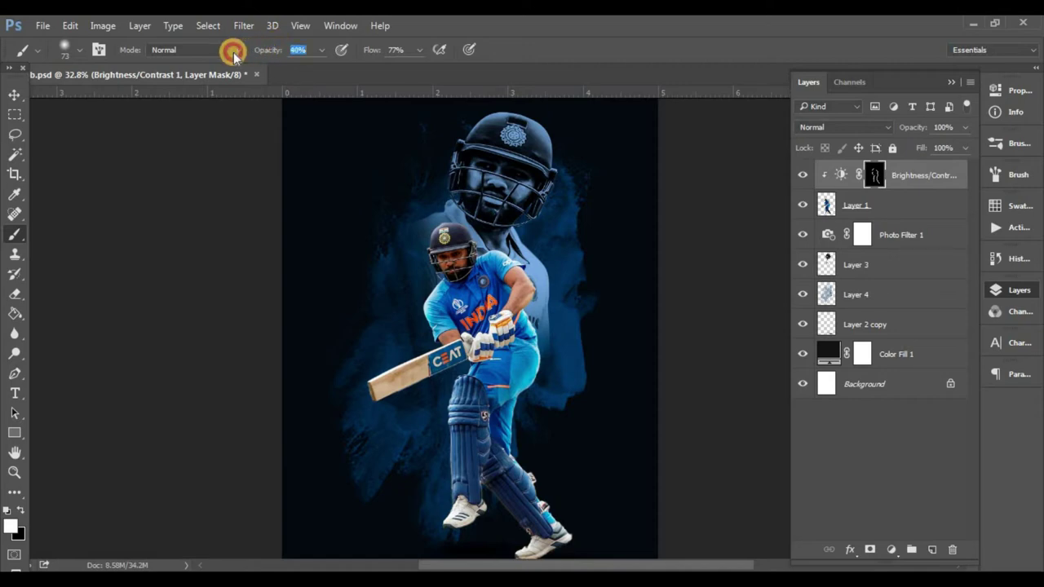
pyautogui.keyDown('alt'); pyautogui.scroll(4, 459, 260); pyautogui.keyUp('alt')
pyautogui.keyDown('alt'); pyautogui.scroll(4, 461, 259); pyautogui.keyUp('alt')
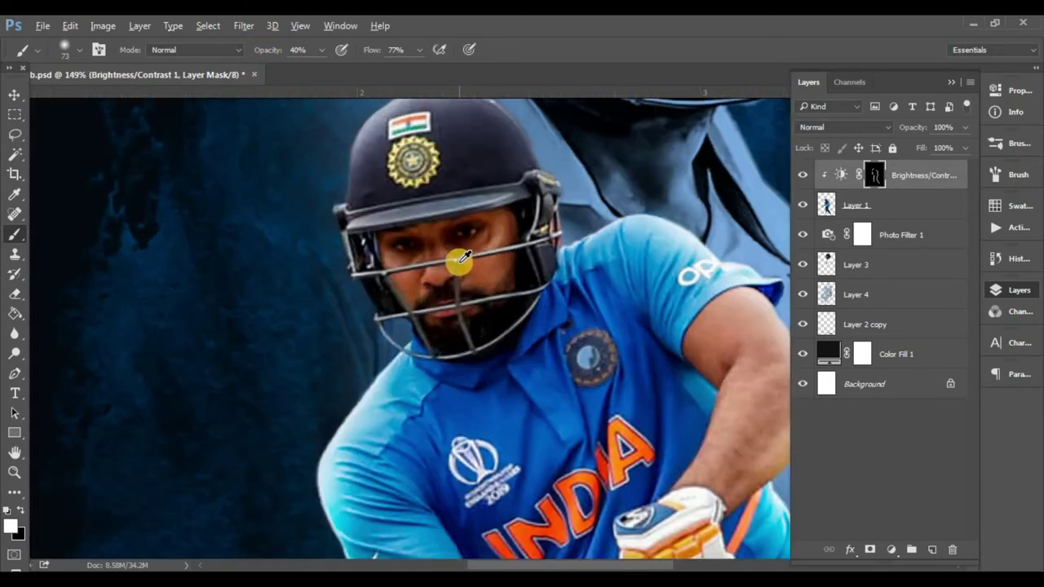
pyautogui.moveTo(489, 248); pyautogui.dragTo(504, 186)
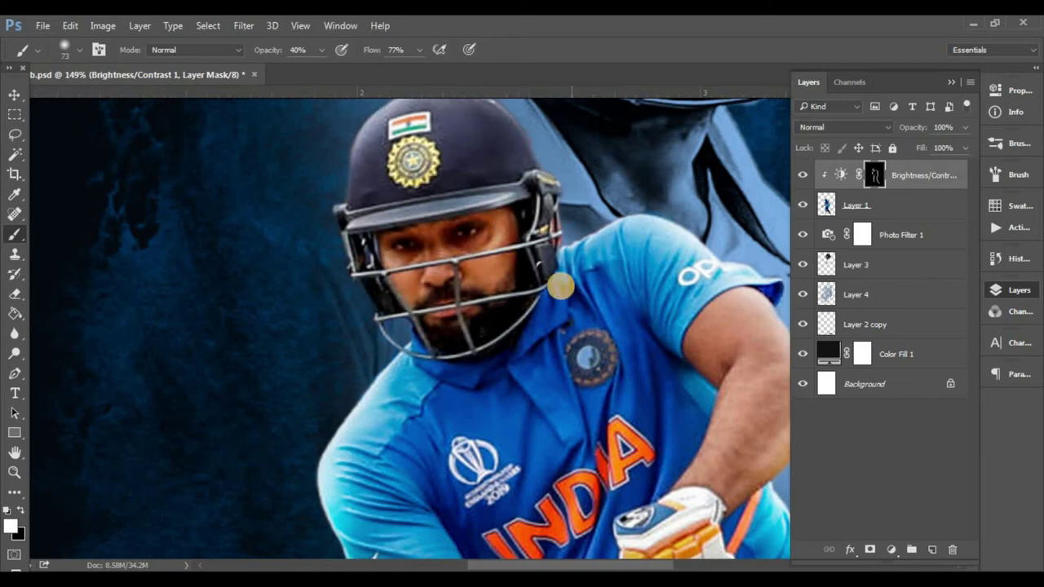
pyautogui.keyDown('alt'); pyautogui.scroll(-1, 486, 181); pyautogui.keyUp('alt')
pyautogui.keyDown('alt'); pyautogui.scroll(-5, 486, 181); pyautogui.keyUp('alt')
pyautogui.keyDown('alt'); pyautogui.scroll(-1, 481, 182); pyautogui.keyUp('alt')
pyautogui.keyDown('alt'); pyautogui.scroll(1, 540, 413); pyautogui.keyUp('alt')
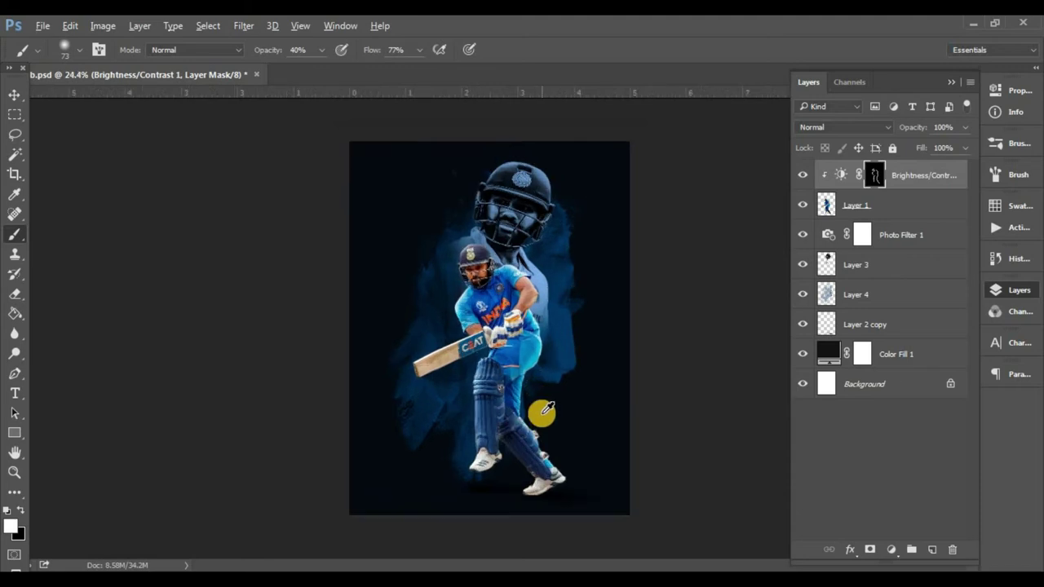
pyautogui.keyDown('alt'); pyautogui.scroll(1, 540, 413); pyautogui.keyUp('alt')
pyautogui.click(927, 176)
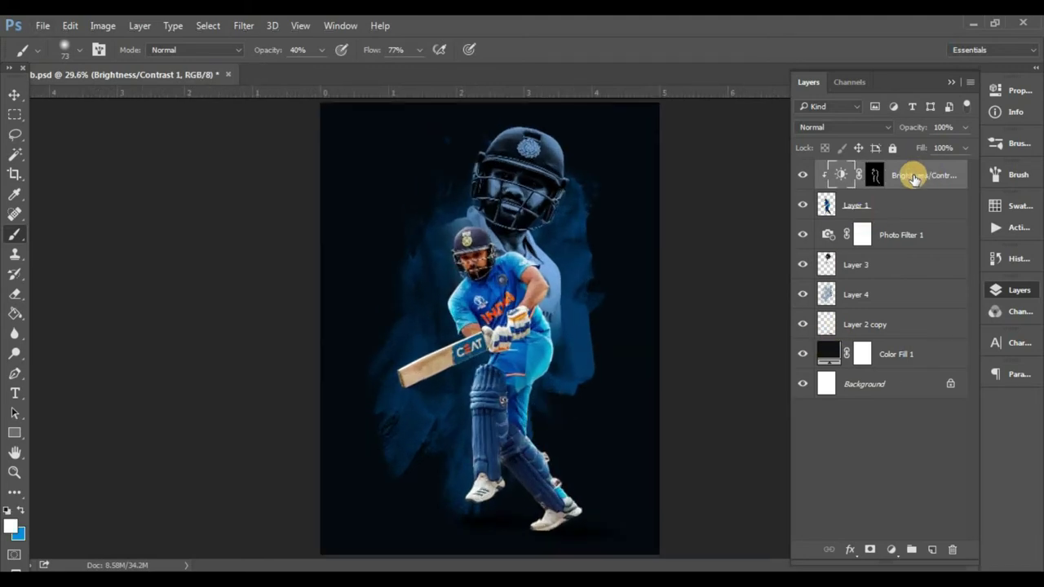
# Step: Type a white letter 'R' in Agent Orange at the poster's upper left, beside the portrait
pyautogui.click(876, 176)
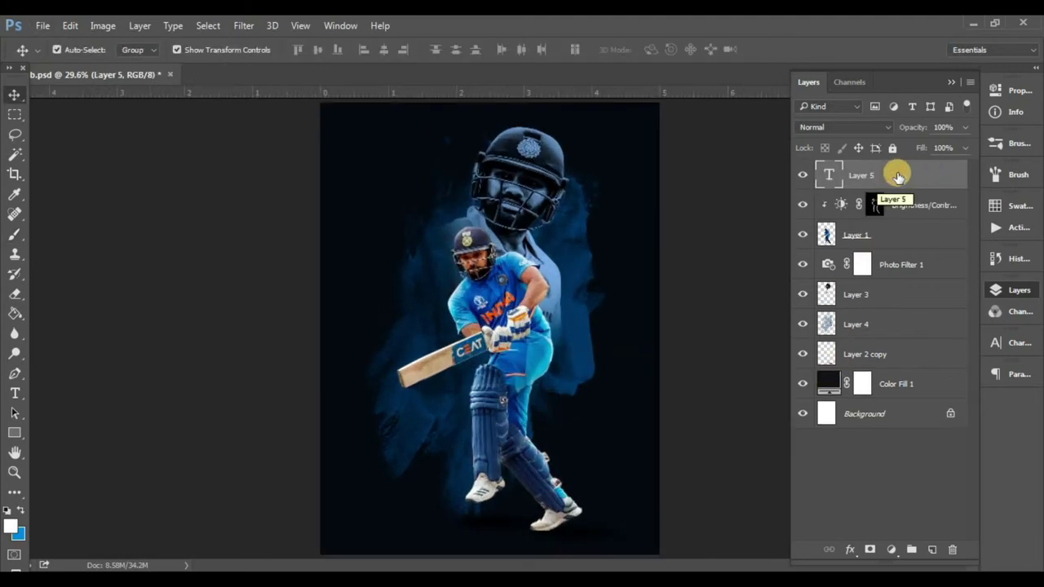
pyautogui.click(14, 395)
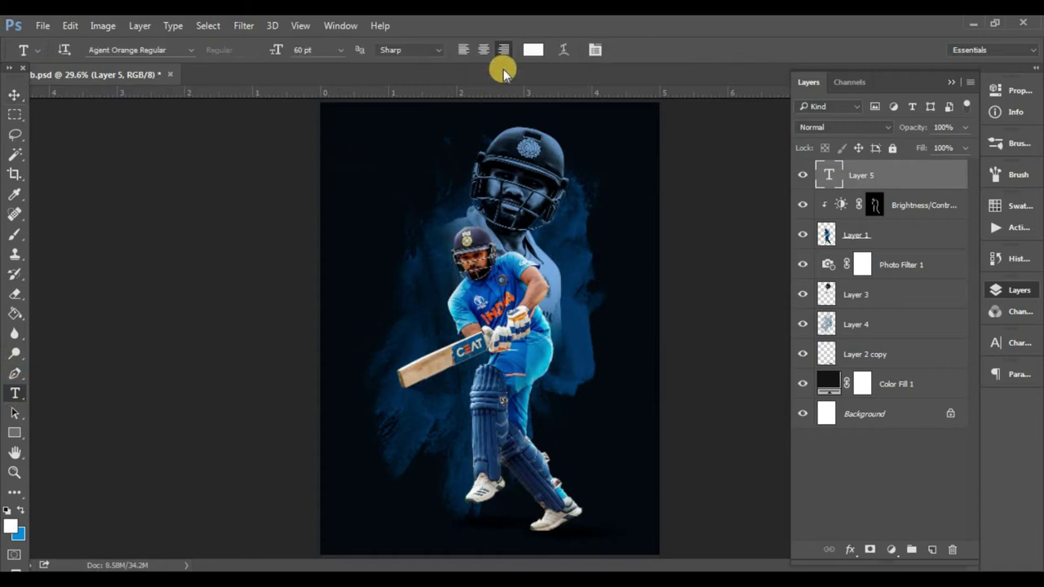
pyautogui.click(535, 49)
pyautogui.click(635, 145)
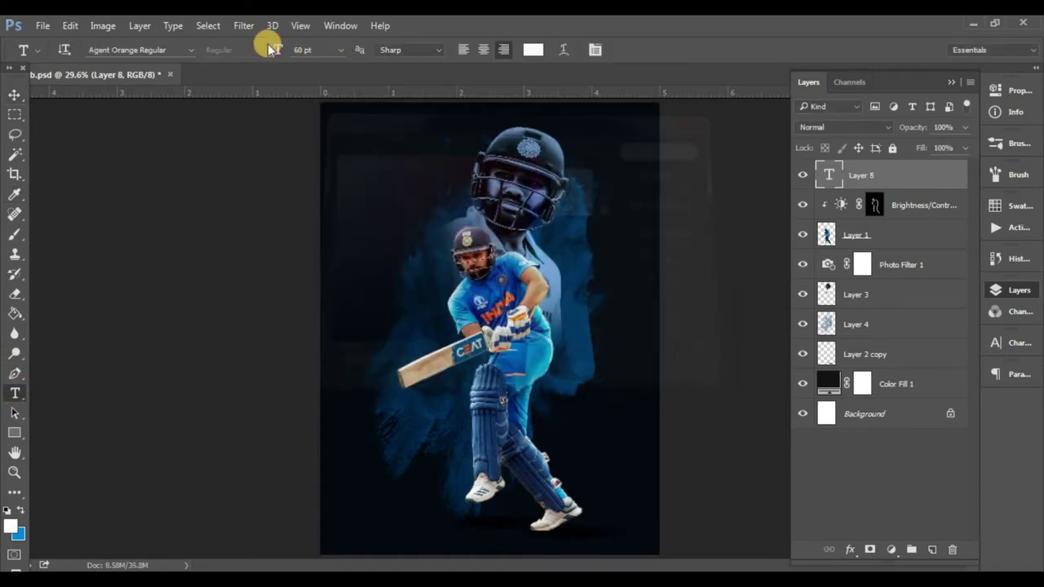
pyautogui.click(190, 50)
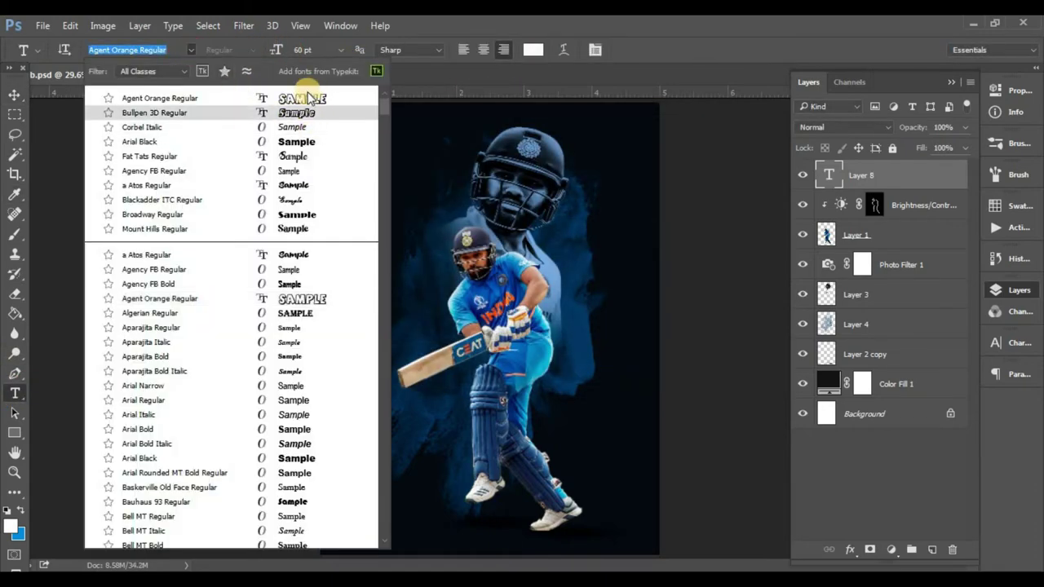
pyautogui.click(435, 229)
pyautogui.click(406, 251)
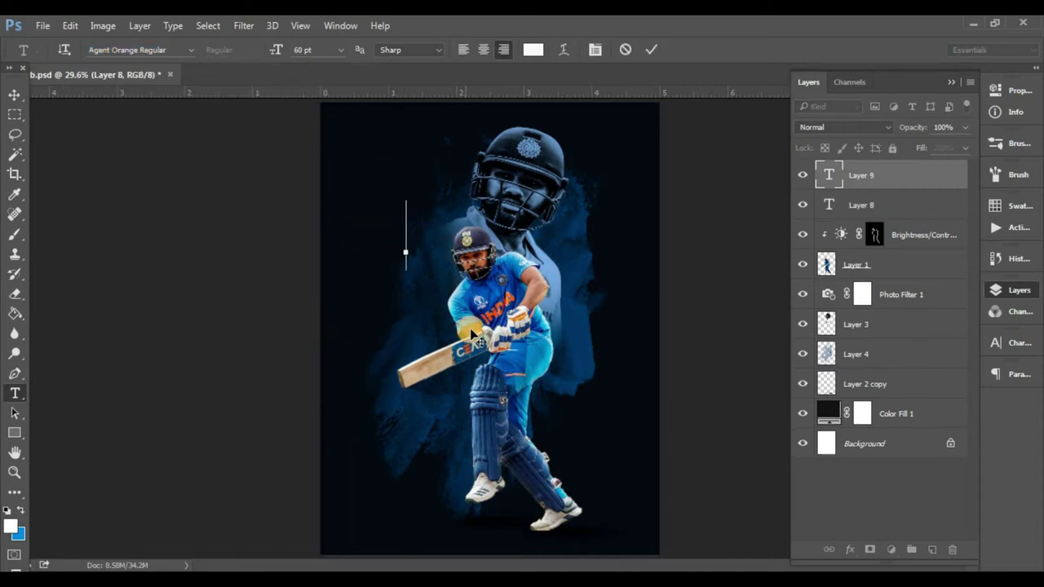
pyautogui.write('R')
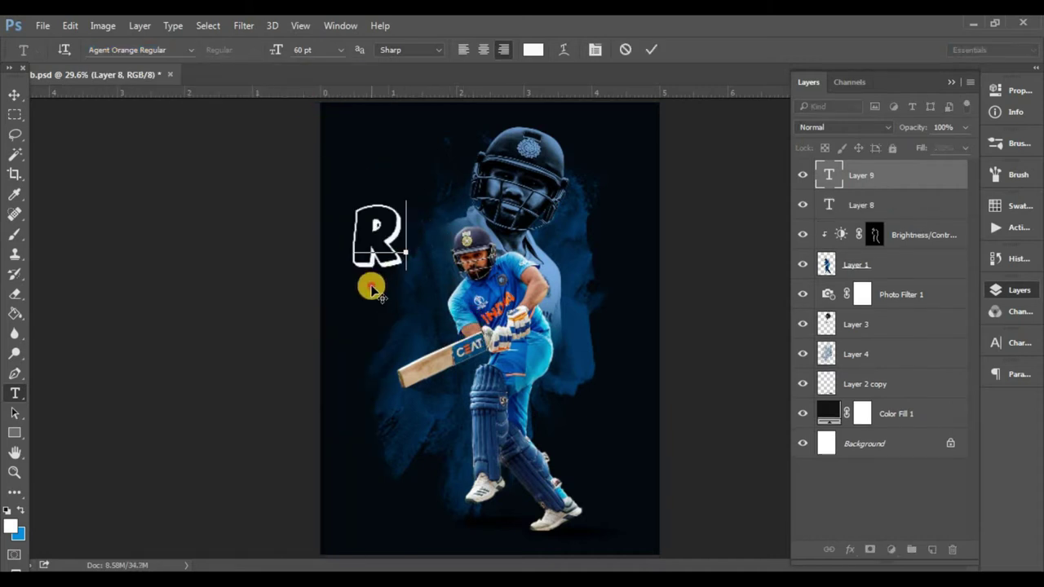
pyautogui.moveTo(410, 300)
pyautogui.mouseDown()
pyautogui.moveTo(421, 304)
pyautogui.moveTo(408, 265)
pyautogui.moveTo(412, 279)
pyautogui.mouseUp()
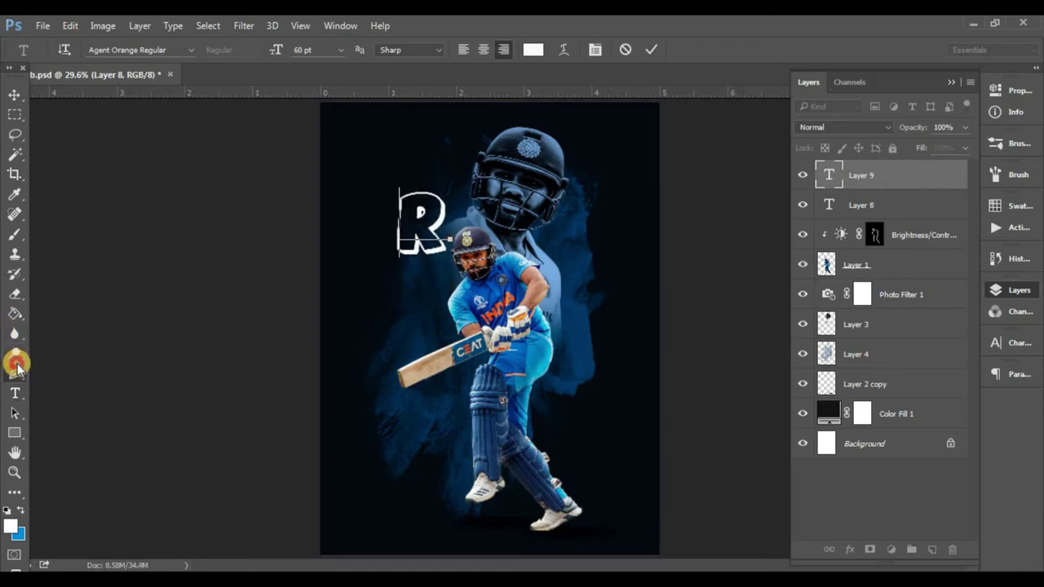
# Step: Type a letter 'O' and place it to the right of the batsman
pyautogui.click(15, 393)
pyautogui.click(409, 310)
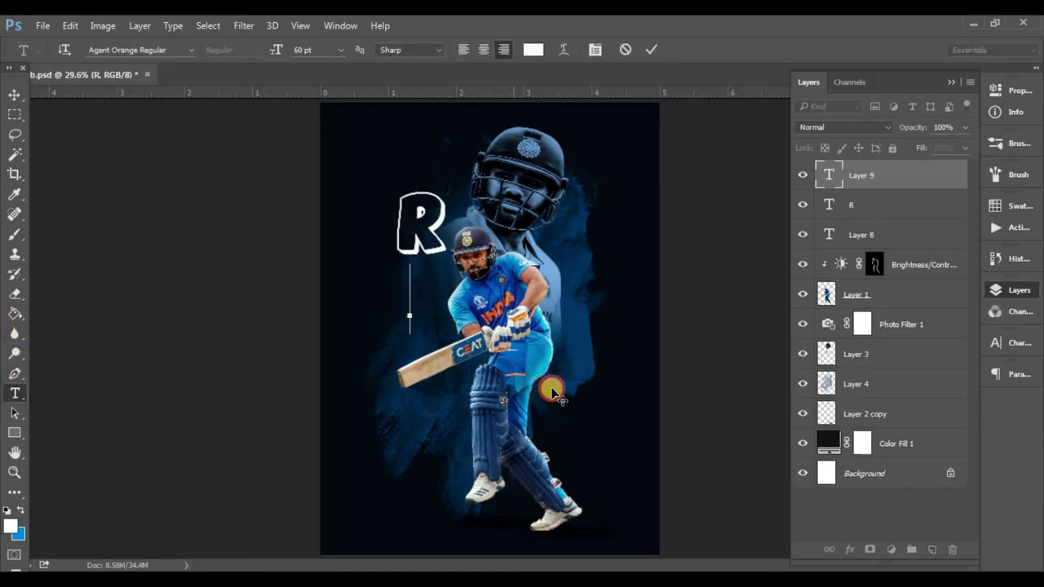
pyautogui.write('O')
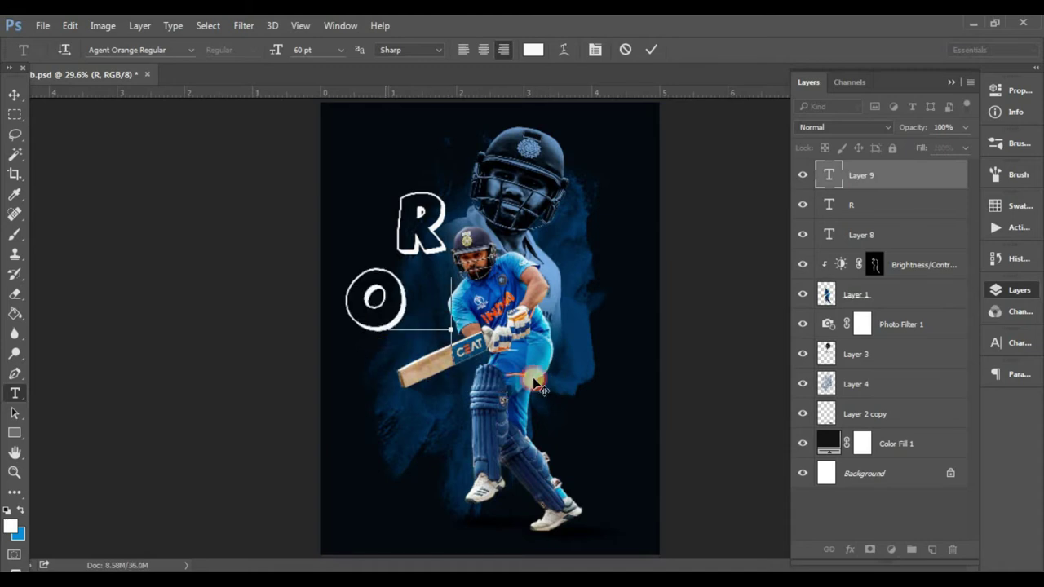
pyautogui.moveTo(594, 359)
pyautogui.mouseDown()
pyautogui.moveTo(574, 359)
pyautogui.moveTo(585, 361)
pyautogui.mouseUp()
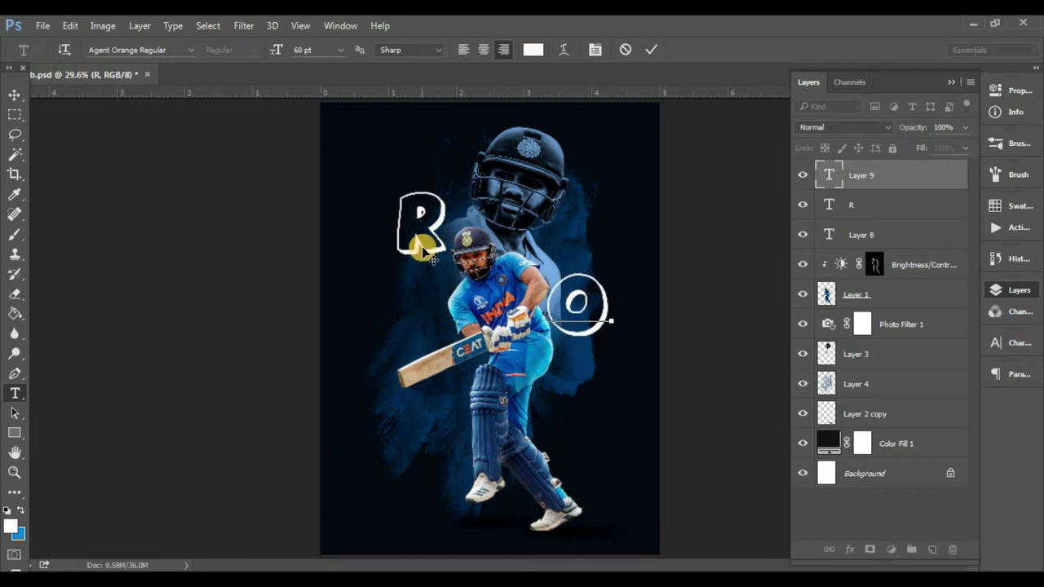
pyautogui.moveTo(424, 232); pyautogui.dragTo(415, 215)
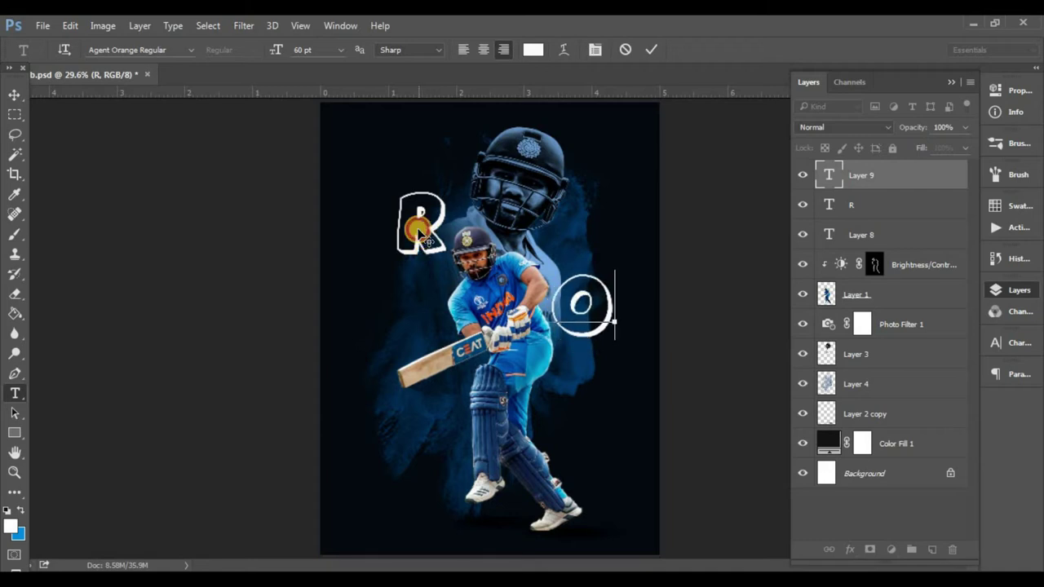
# Step: Move the R down beside the batsman's helmet and nudge the O slightly up-left
pyautogui.click(15, 99)
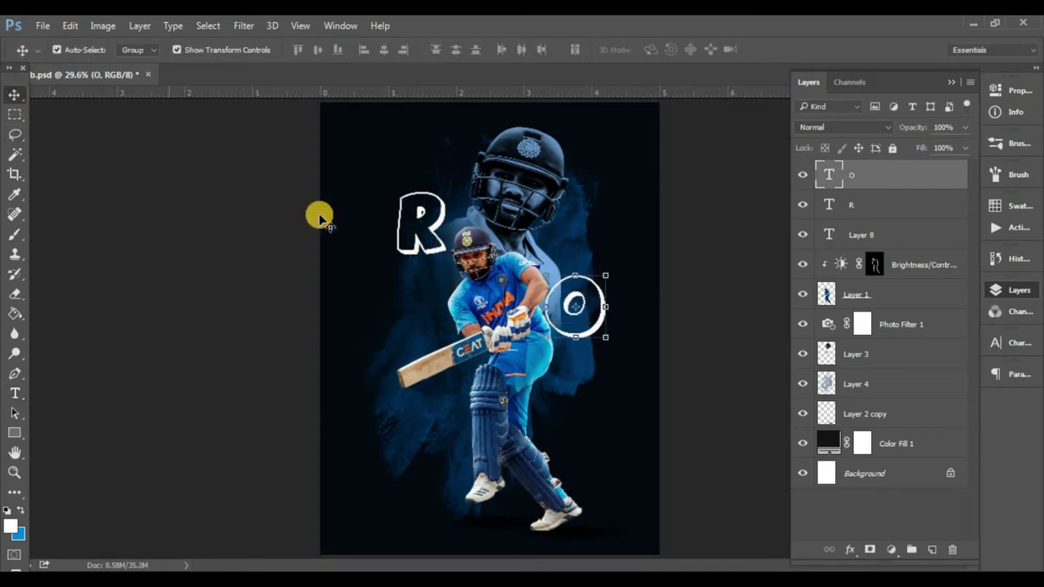
pyautogui.moveTo(415, 214); pyautogui.dragTo(425, 252)
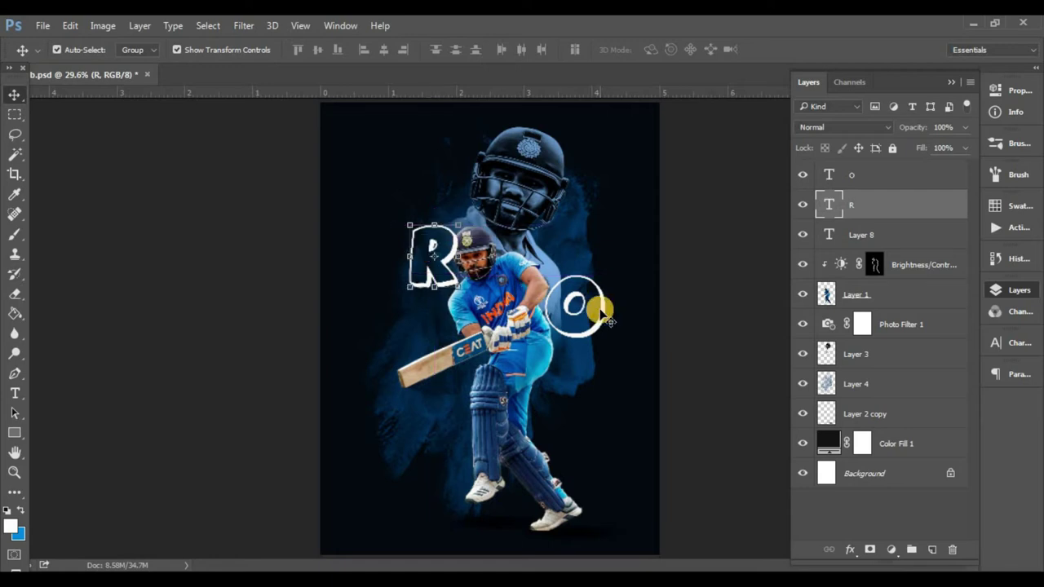
pyautogui.moveTo(593, 321); pyautogui.dragTo(589, 317)
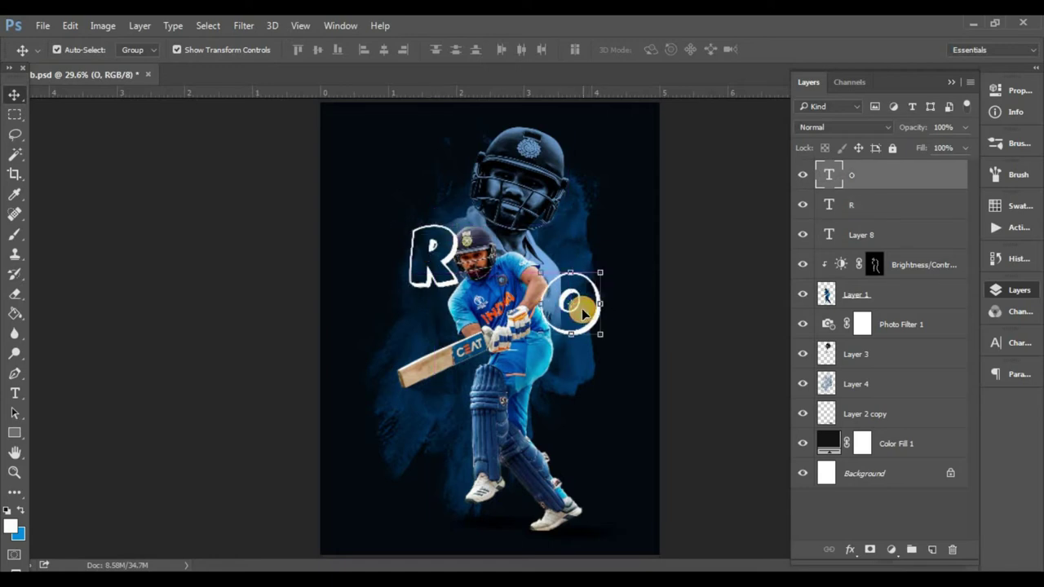
# Step: Add a letter 'H' over the bat area at lower left
pyautogui.click(15, 393)
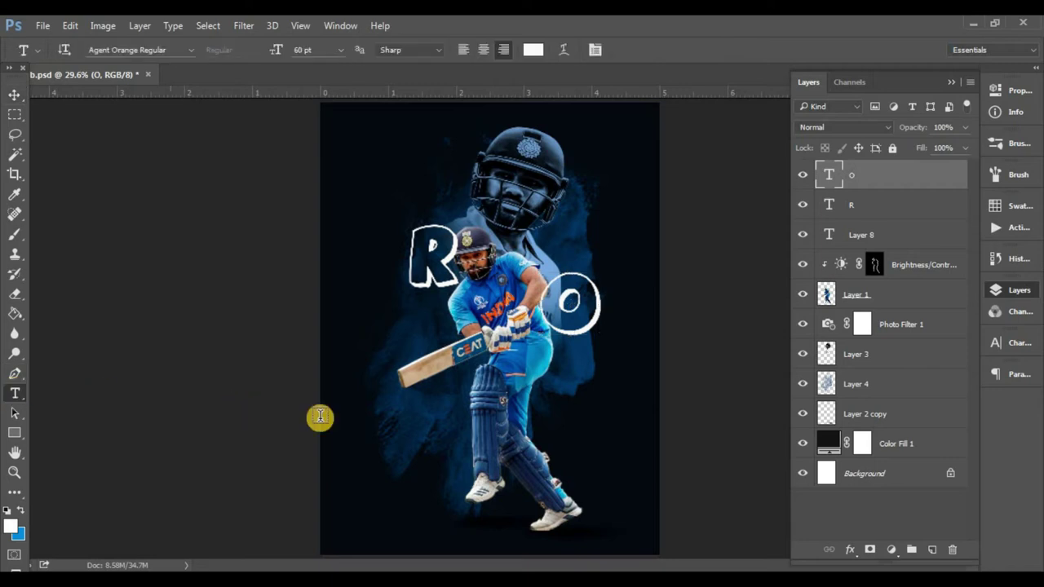
pyautogui.click(344, 391)
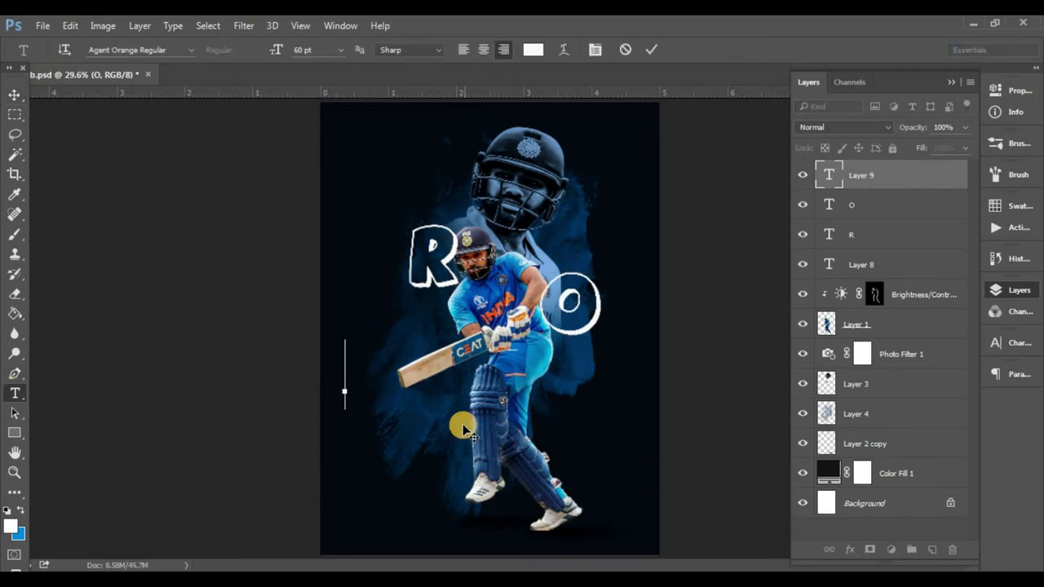
pyautogui.write('H')
pyautogui.moveTo(378, 436)
pyautogui.mouseDown()
pyautogui.moveTo(451, 432)
pyautogui.moveTo(453, 419)
pyautogui.mouseUp()
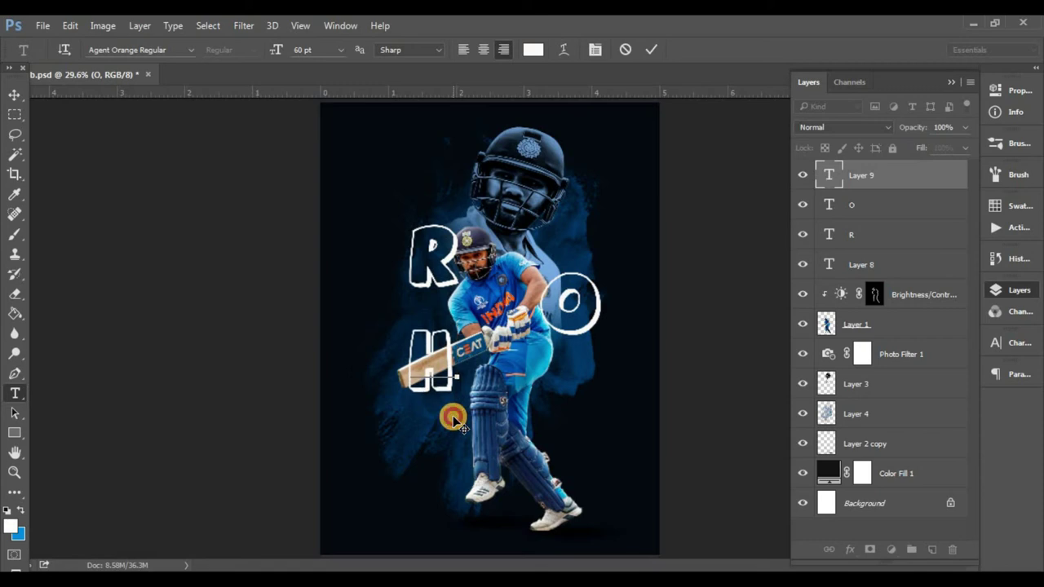
pyautogui.write('T')
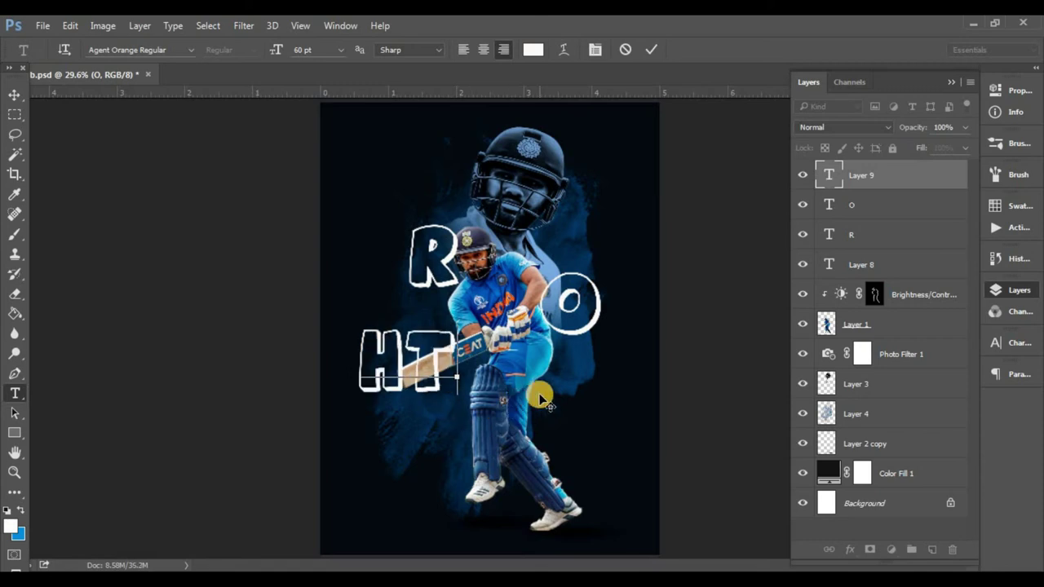
pyautogui.press('BackSpace')
pyautogui.click(16, 388)
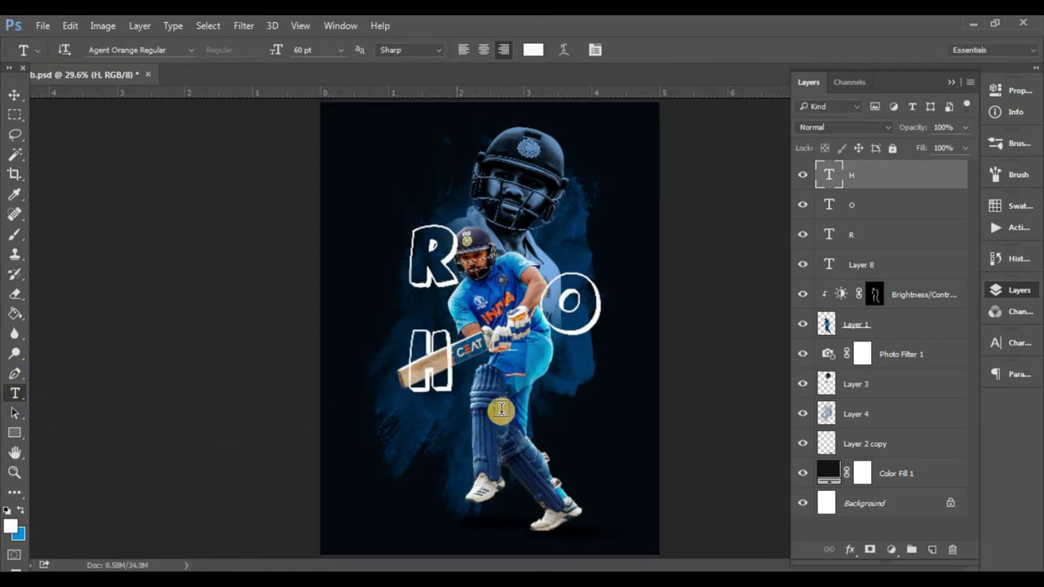
# Step: Add an 'i' below the O and a 'T' beside the batsman's pads
pyautogui.click(536, 401)
pyautogui.write('i')
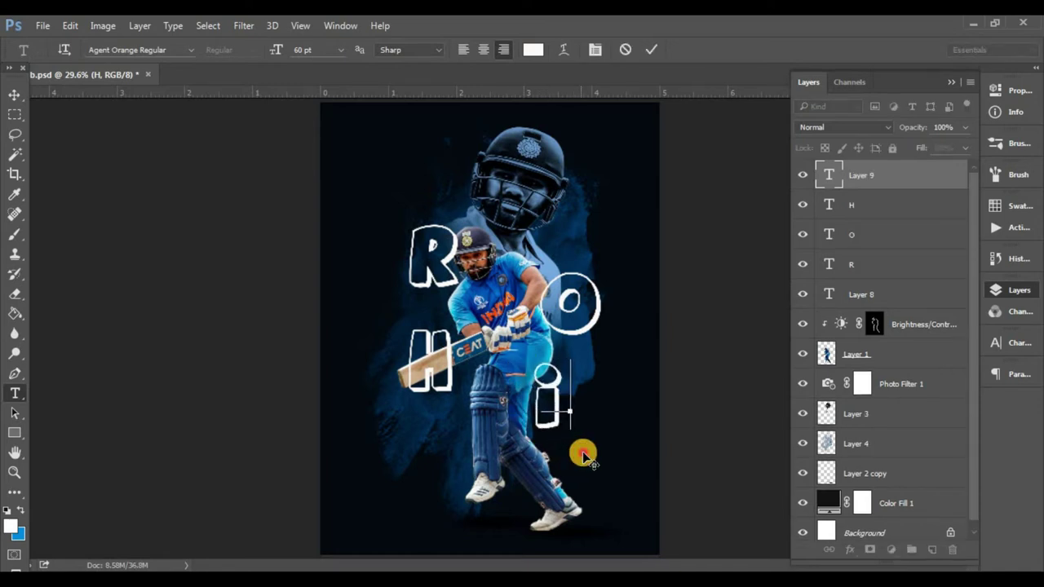
pyautogui.moveTo(584, 455); pyautogui.dragTo(586, 460)
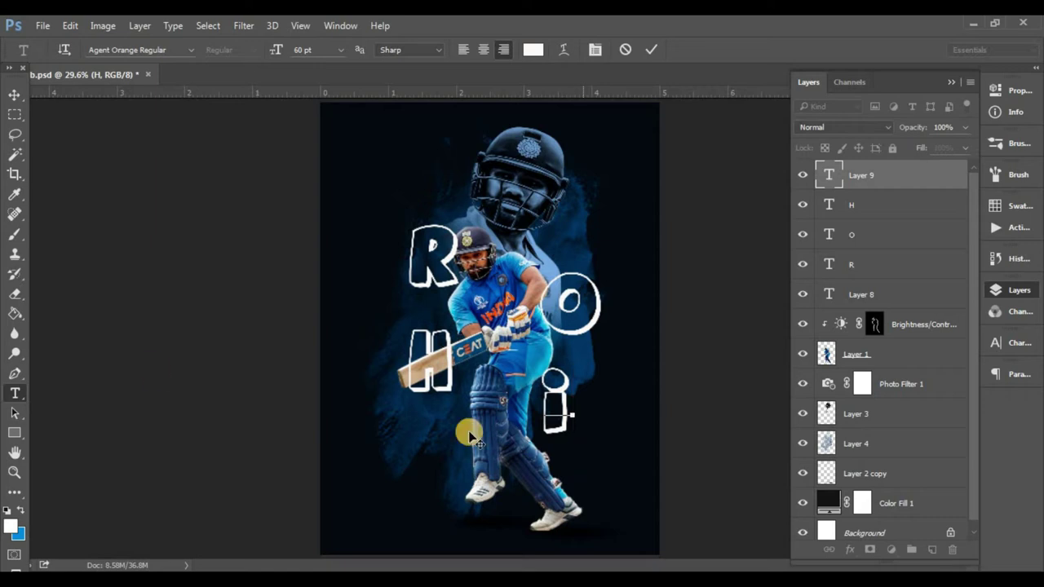
pyautogui.click(13, 390)
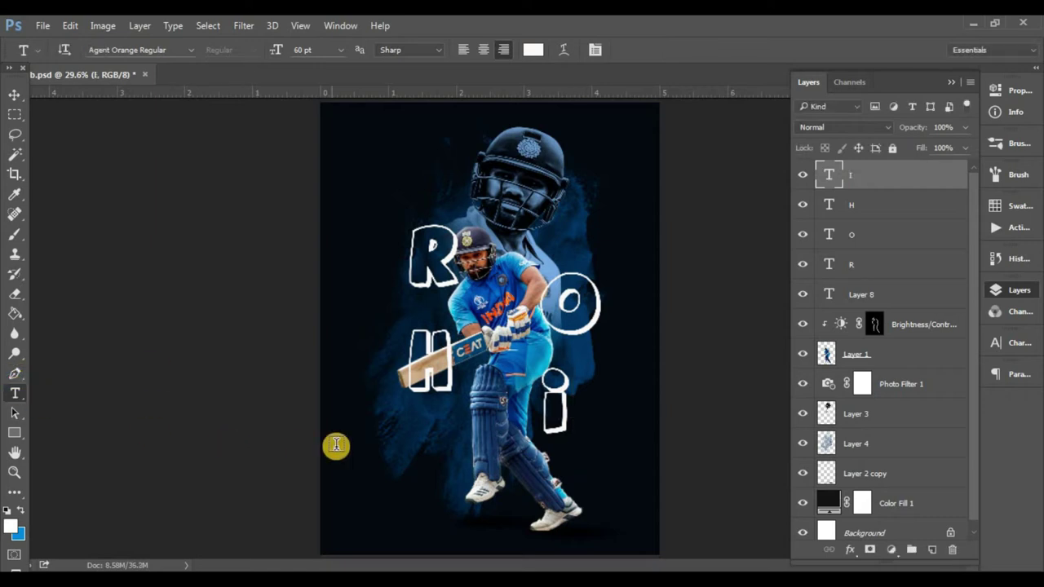
pyautogui.click(409, 444)
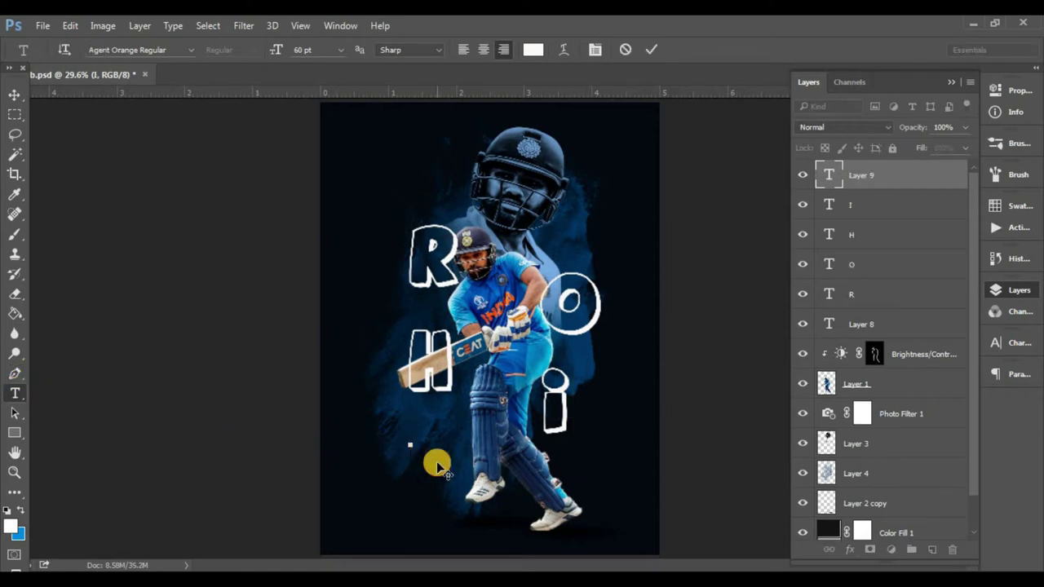
pyautogui.write('T')
pyautogui.moveTo(401, 500); pyautogui.dragTo(447, 526)
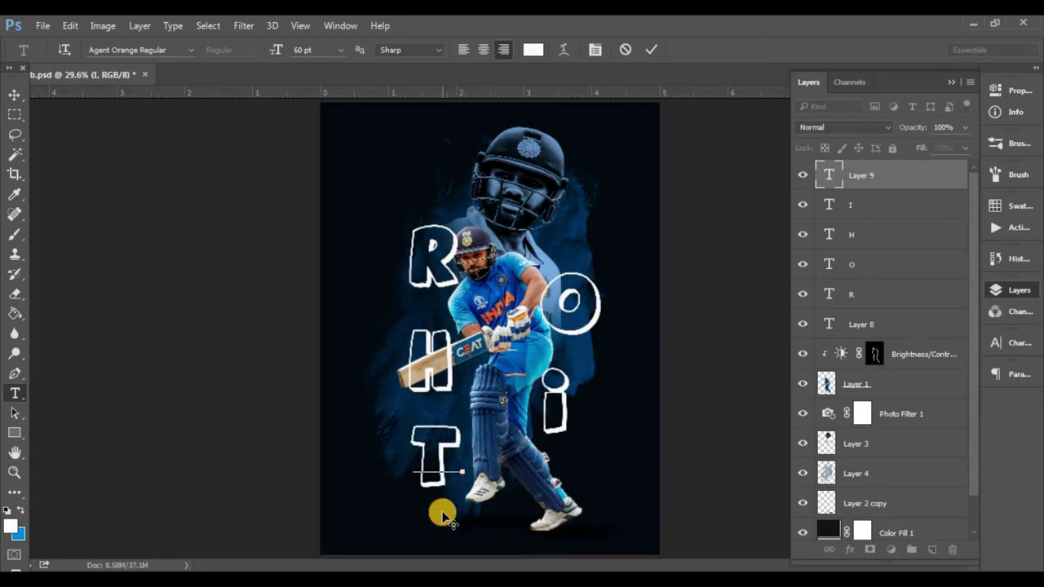
pyautogui.click(15, 94)
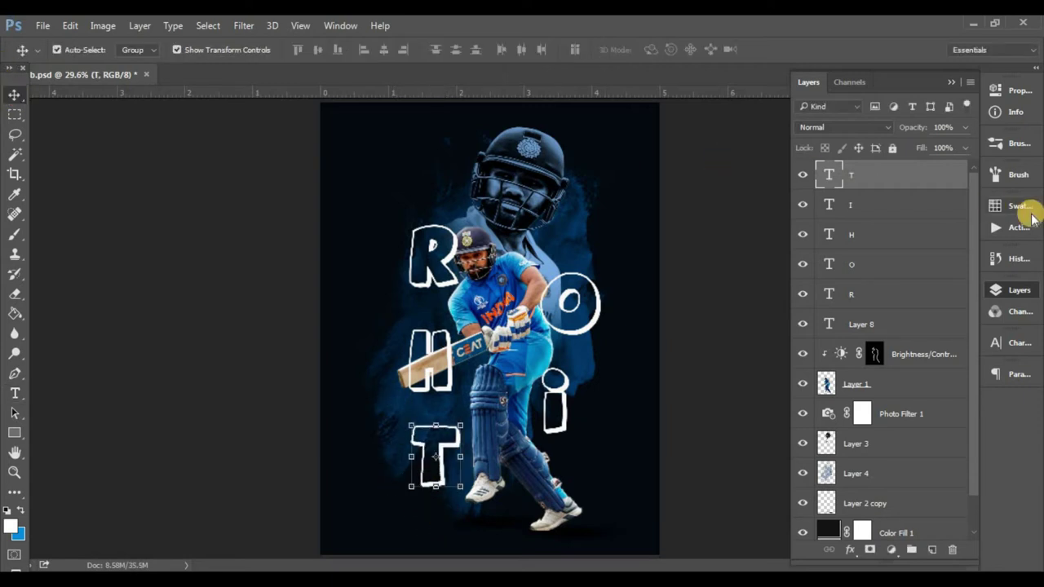
# Step: Select all five letter layers and move them behind the batsman cut-out
pyautogui.keyDown('shift'); pyautogui.click(906, 208); pyautogui.keyUp('shift')
pyautogui.keyDown('shift'); pyautogui.click(897, 236); pyautogui.keyUp('shift')
pyautogui.keyDown('shift'); pyautogui.click(897, 265); pyautogui.keyUp('shift')
pyautogui.keyDown('shift'); pyautogui.click(897, 293); pyautogui.keyUp('shift')
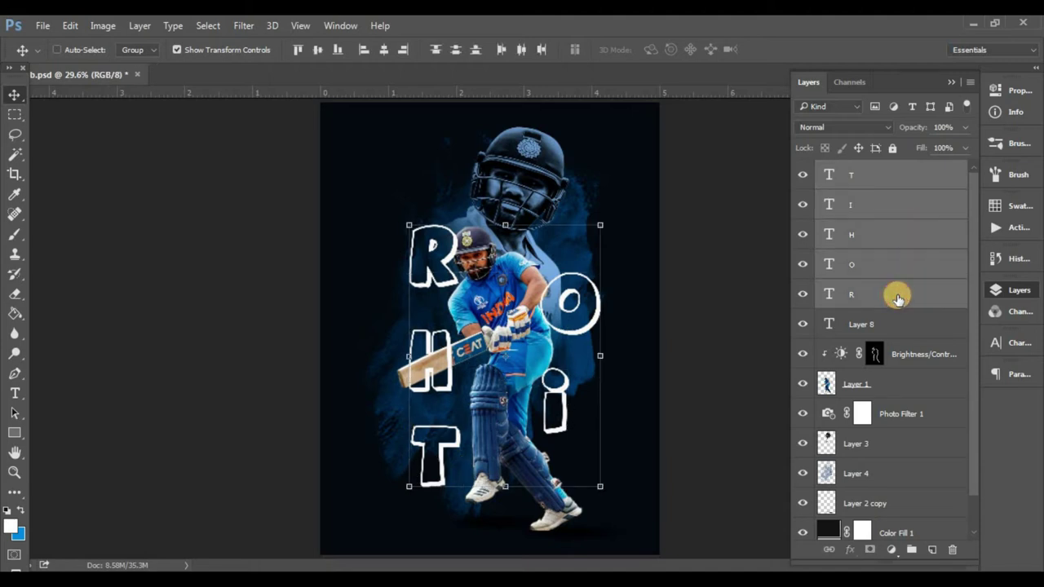
pyautogui.keyDown('shift'); pyautogui.click(897, 324); pyautogui.keyUp('shift')
pyautogui.moveTo(904, 305)
pyautogui.mouseDown()
pyautogui.moveTo(907, 400)
pyautogui.moveTo(888, 416)
pyautogui.mouseUp()
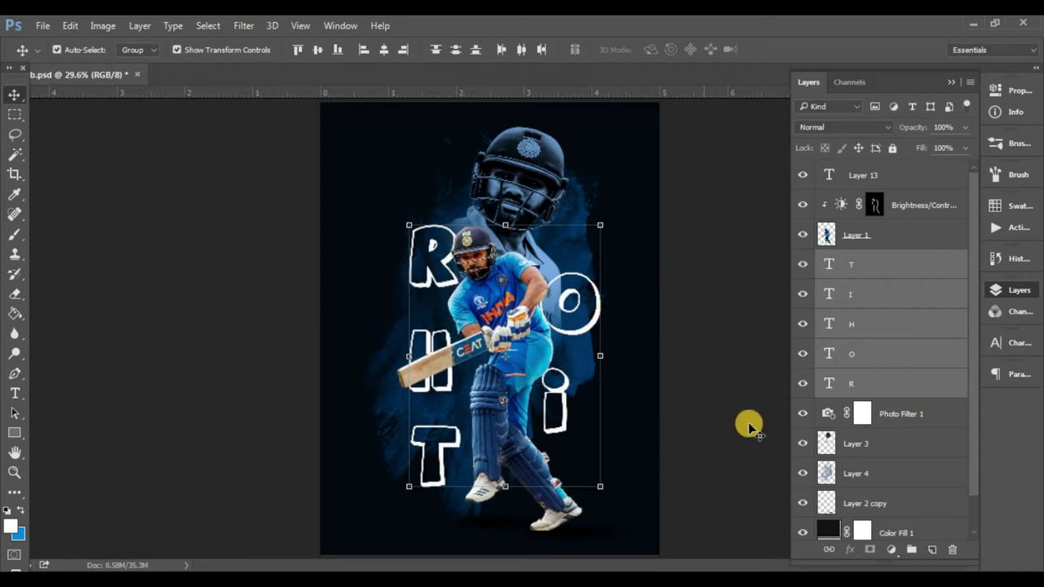
pyautogui.click(687, 443)
# Step: Reselect the R, O, H, I and T layers and drop them below Photo Filter 1
pyautogui.click(860, 303)
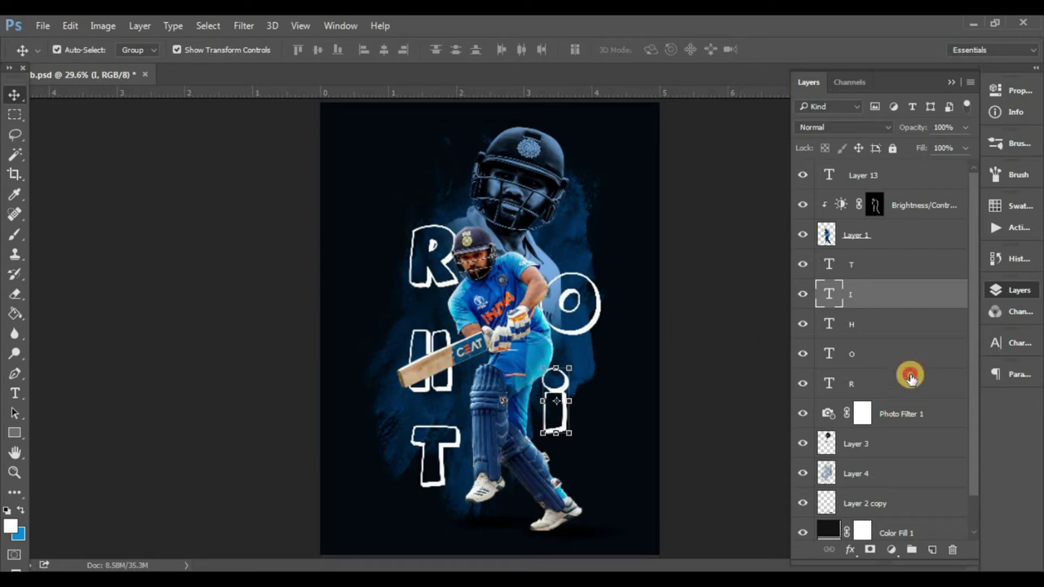
pyautogui.click(907, 382)
pyautogui.keyDown('ctrl'); pyautogui.click(886, 353); pyautogui.keyUp('ctrl')
pyautogui.keyDown('ctrl'); pyautogui.click(879, 326); pyautogui.keyUp('ctrl')
pyautogui.keyDown('ctrl'); pyautogui.click(879, 295); pyautogui.keyUp('ctrl')
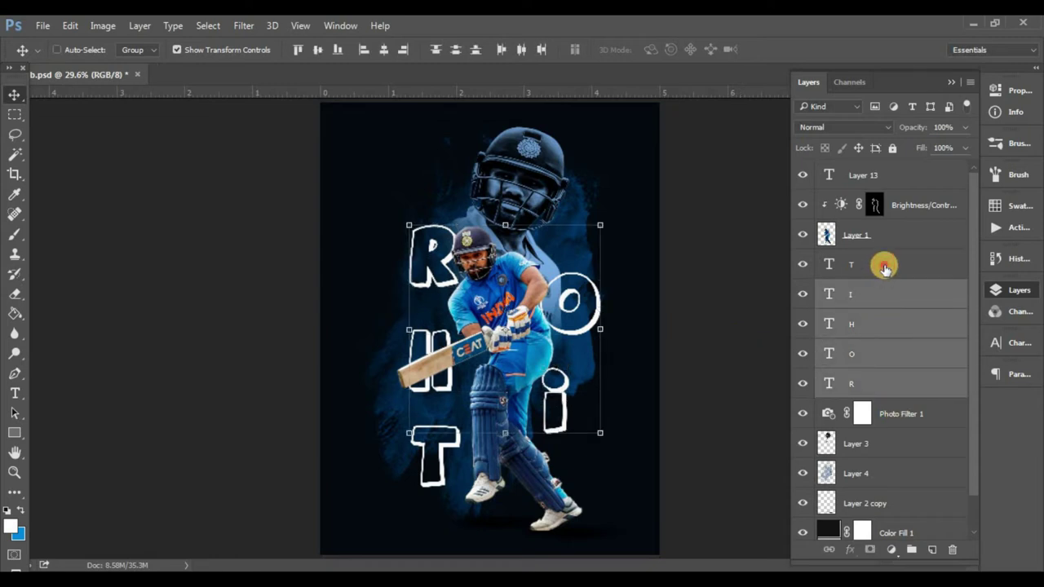
pyautogui.keyDown('ctrl'); pyautogui.click(884, 263); pyautogui.keyUp('ctrl')
pyautogui.moveTo(881, 307); pyautogui.dragTo(892, 445)
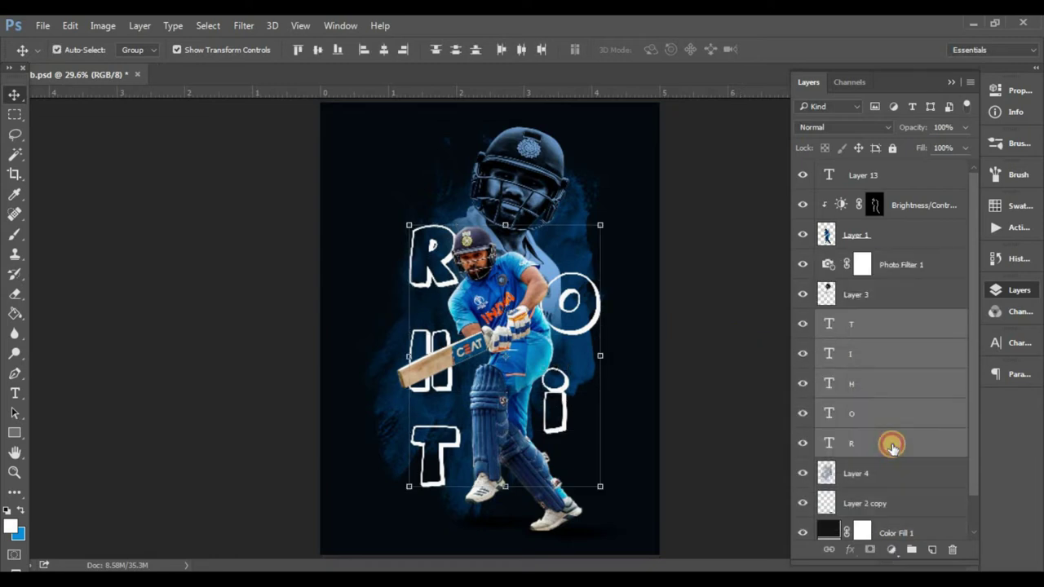
pyautogui.click(687, 400)
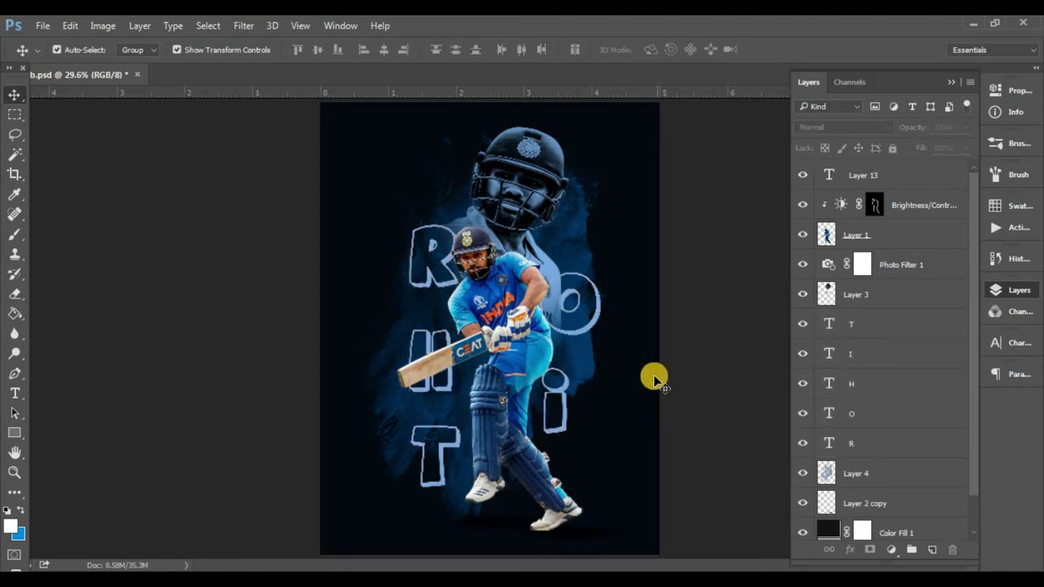
# Step: Move the H up and left, the T down and right, and reposition the R
pyautogui.click(427, 386)
pyautogui.moveTo(434, 375)
pyautogui.mouseDown()
pyautogui.moveTo(435, 345)
pyautogui.moveTo(455, 373)
pyautogui.mouseUp()
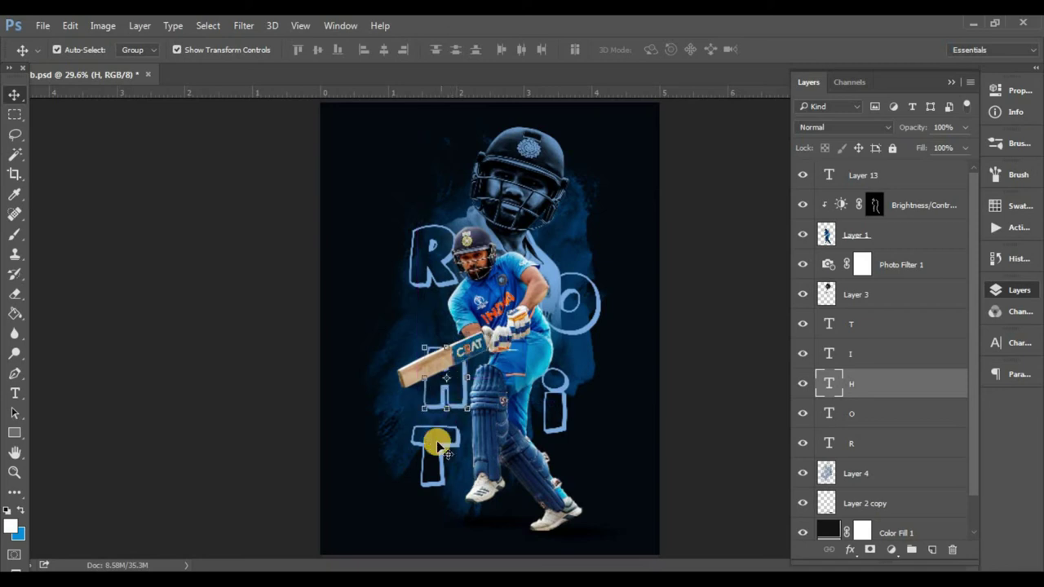
pyautogui.moveTo(435, 438); pyautogui.dragTo(451, 463)
pyautogui.moveTo(447, 375); pyautogui.dragTo(408, 347)
pyautogui.moveTo(429, 254); pyautogui.dragTo(441, 243)
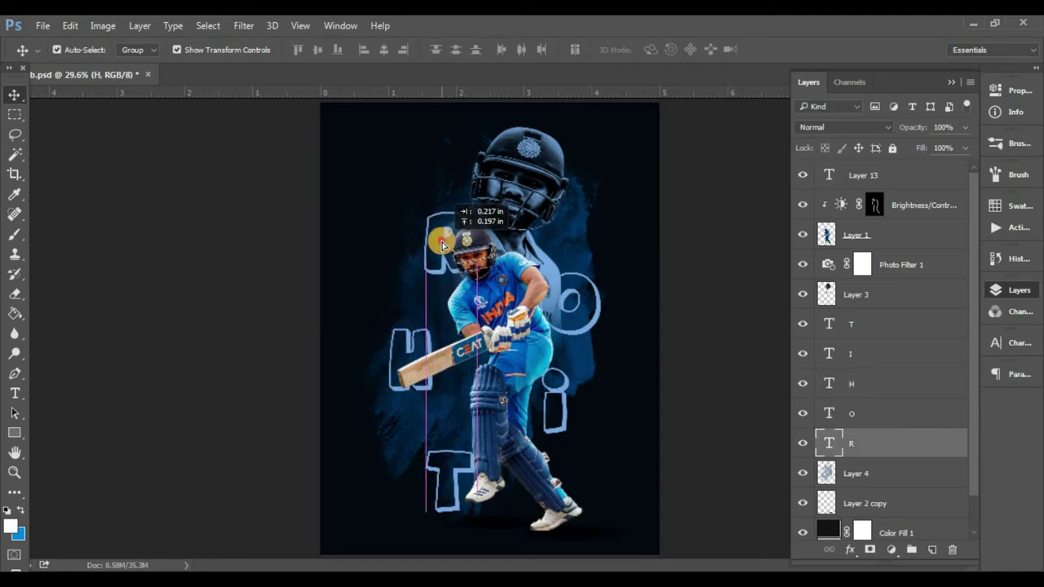
# Step: Nudge the H upward, shift the I, then hide the side panels with F7
pyautogui.click(706, 305)
pyautogui.click(410, 329)
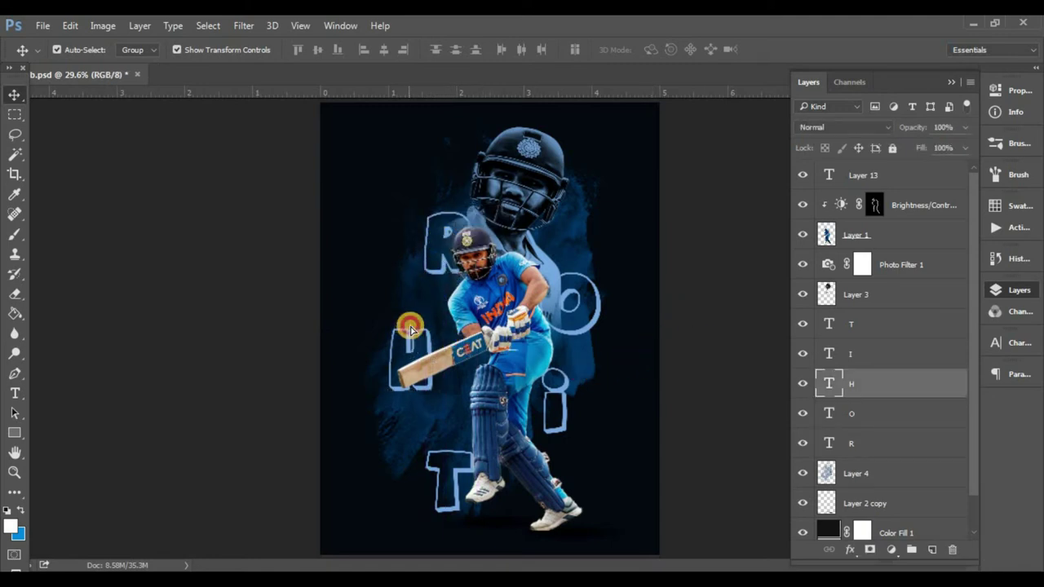
pyautogui.moveTo(411, 329); pyautogui.dragTo(423, 314)
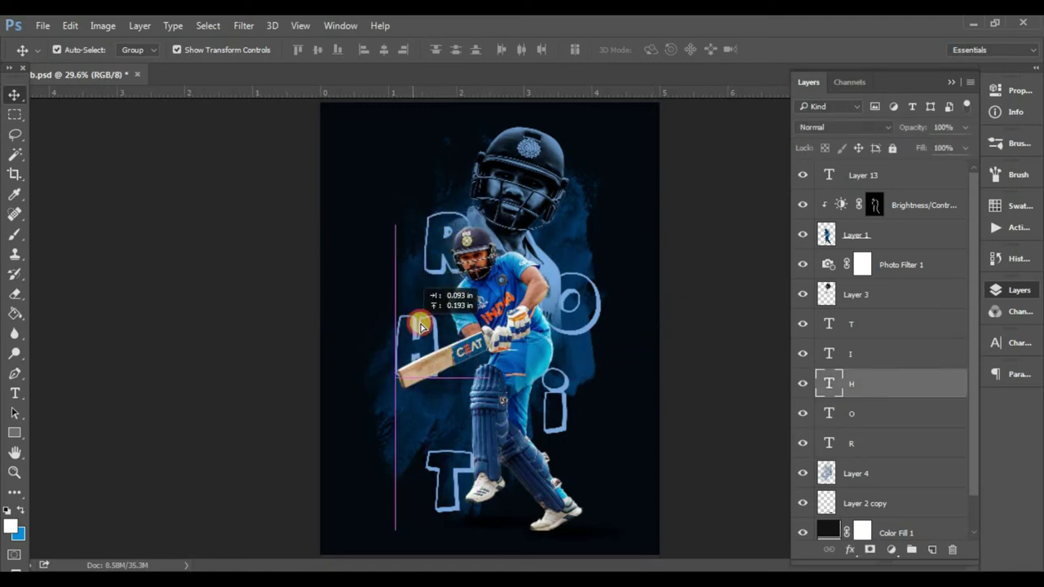
pyautogui.click(693, 331)
pyautogui.moveTo(546, 412); pyautogui.dragTo(545, 411)
pyautogui.click(689, 314)
pyautogui.click(583, 294)
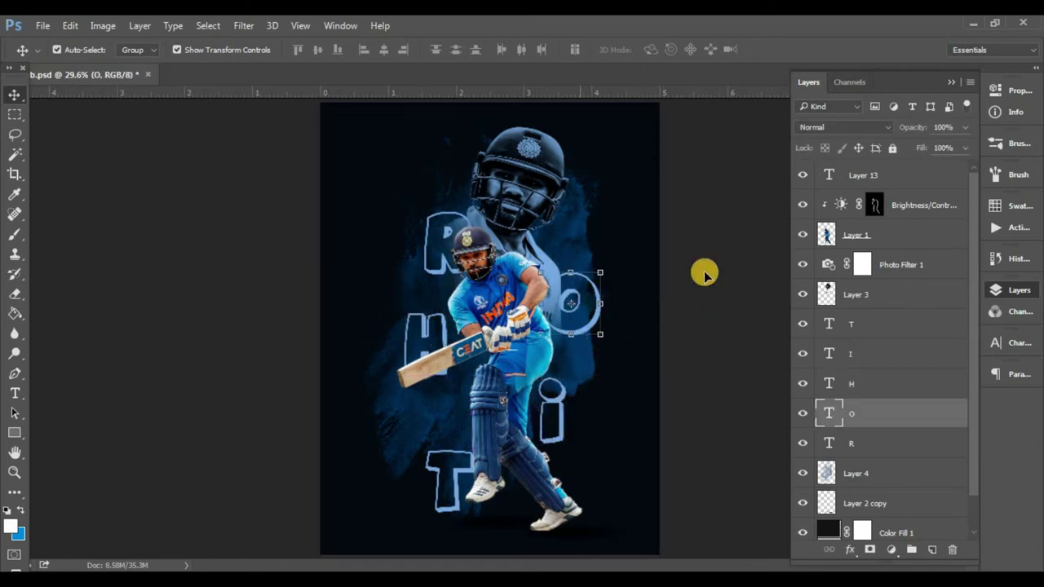
pyautogui.click(663, 422)
pyautogui.press('F7')
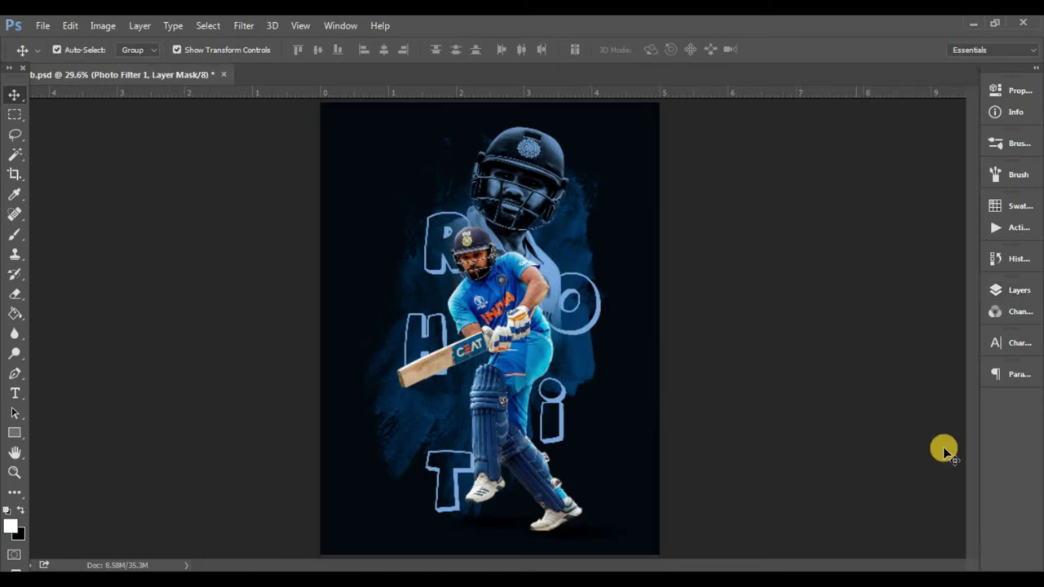
# Step: Add a gradient fill layer above Photo Filter 1 and make its right stop a bright blue
pyautogui.click(1026, 289)
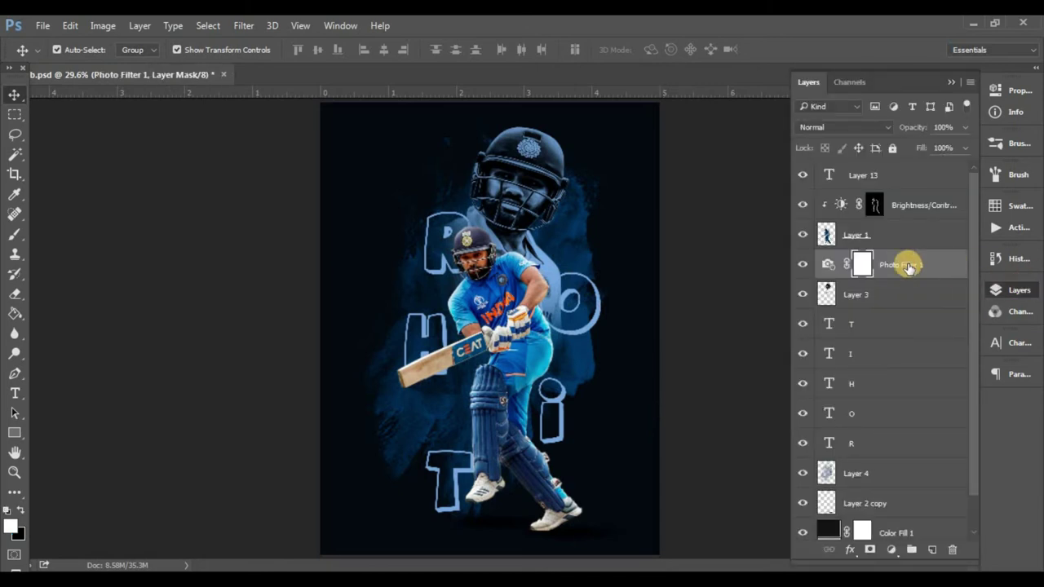
pyautogui.click(908, 268)
pyautogui.click(892, 550)
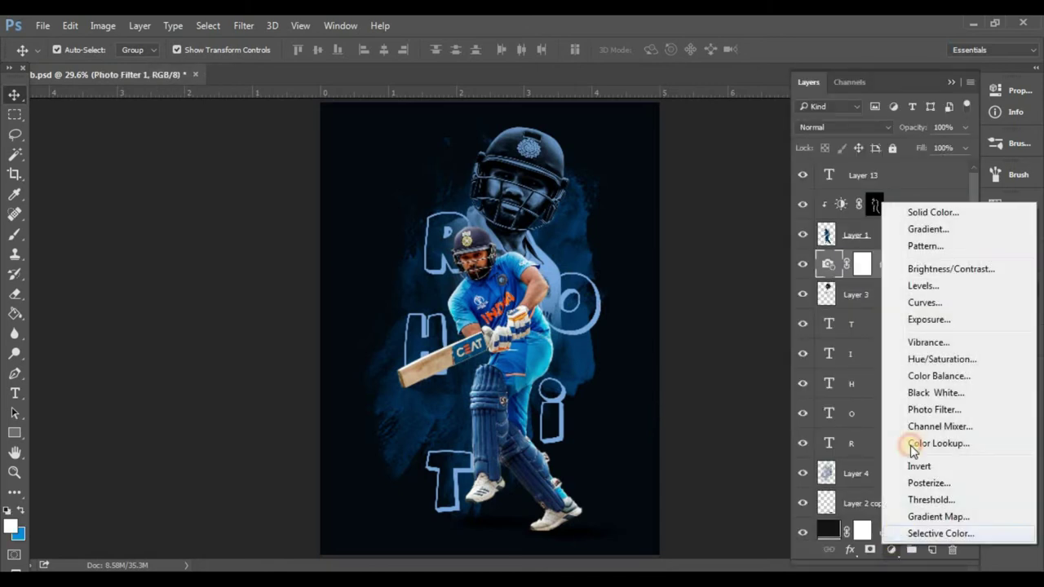
pyautogui.click(921, 232)
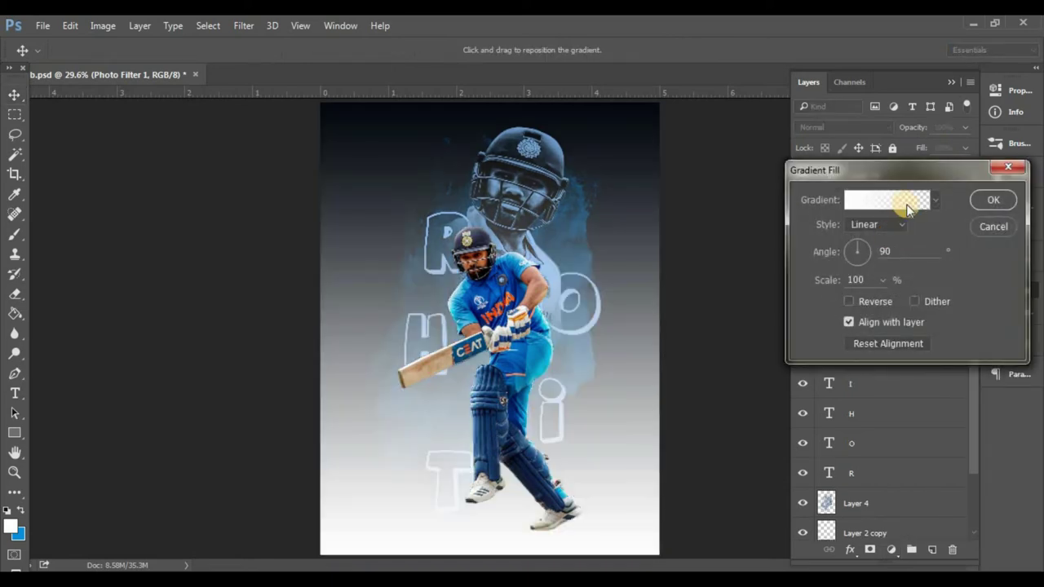
pyautogui.click(904, 204)
pyautogui.click(397, 369)
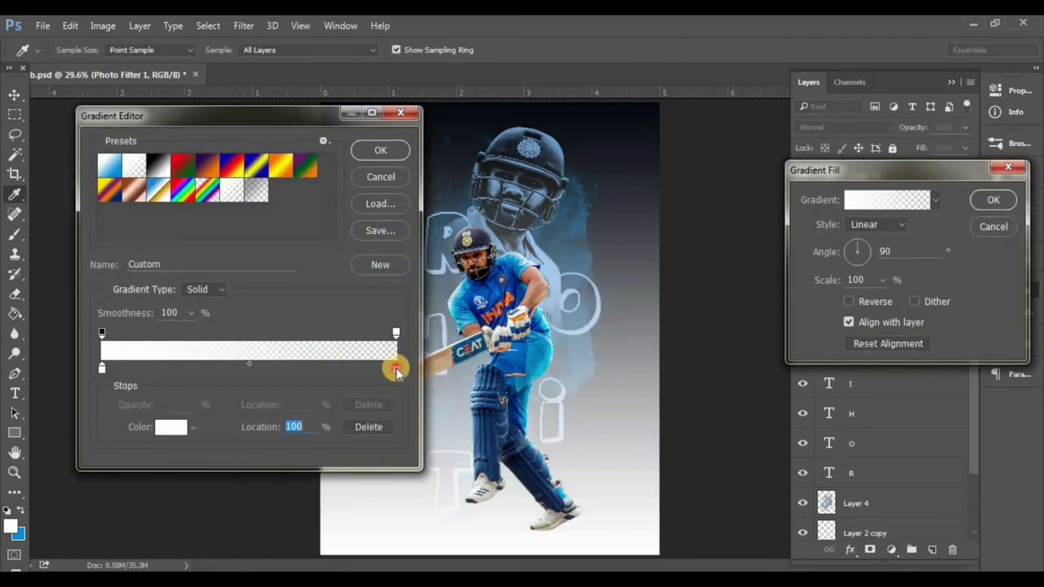
pyautogui.doubleClick(397, 368)
pyautogui.moveTo(431, 112); pyautogui.dragTo(782, 104)
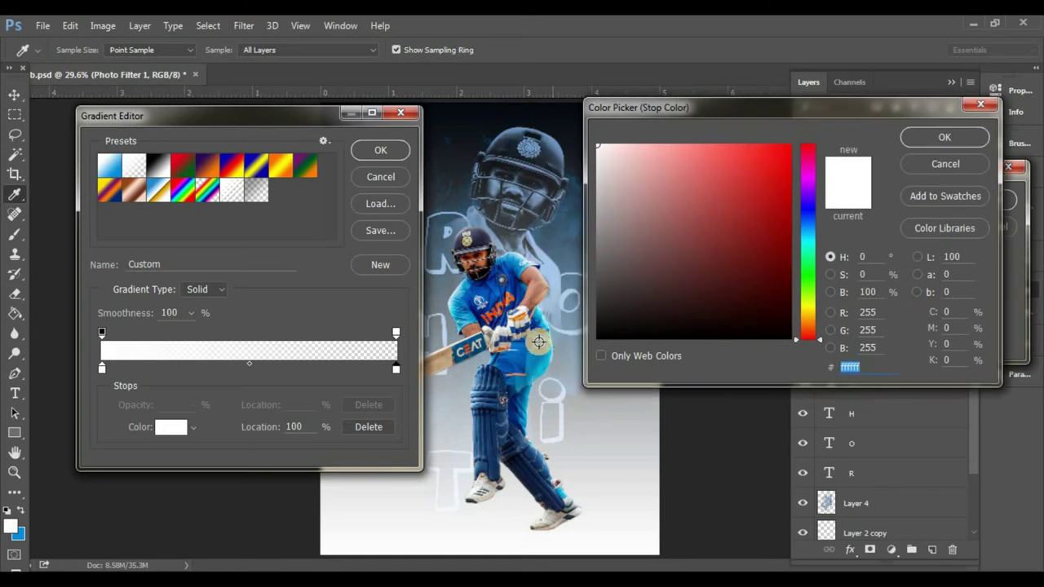
pyautogui.click(535, 346)
pyautogui.moveTo(783, 228)
pyautogui.mouseDown()
pyautogui.moveTo(776, 168)
pyautogui.moveTo(792, 148)
pyautogui.mouseUp()
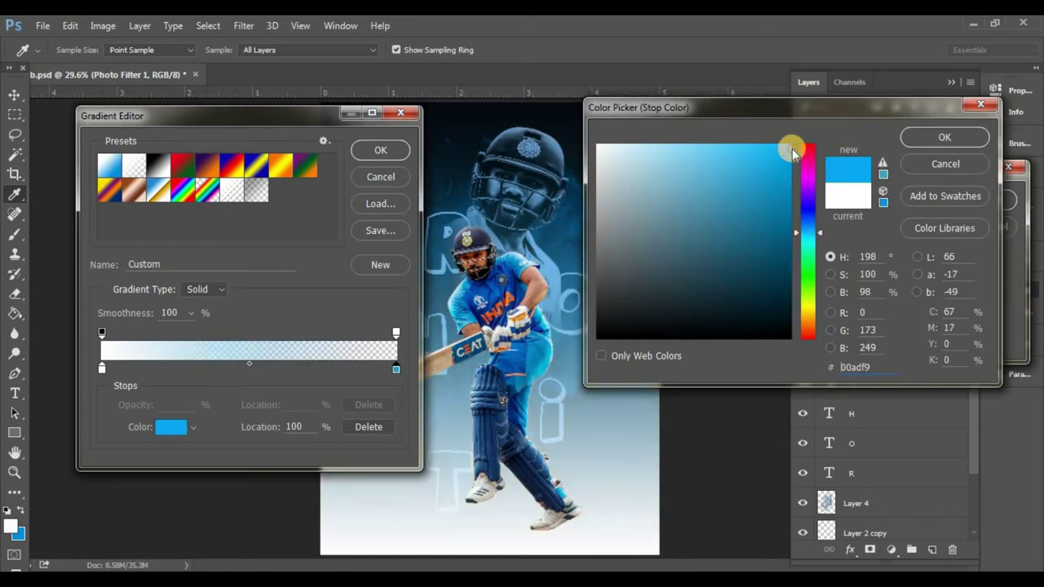
pyautogui.click(920, 137)
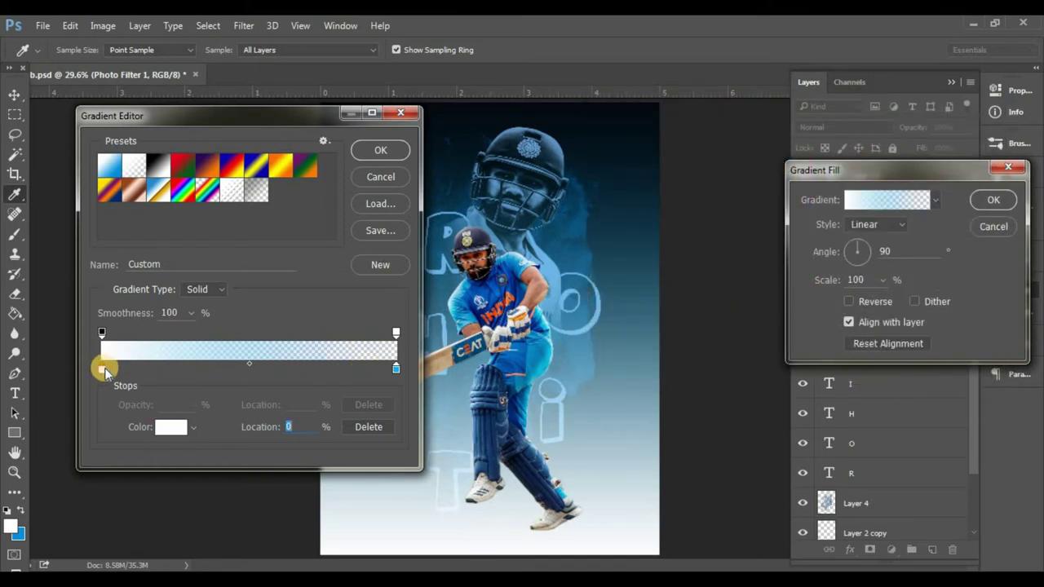
# Step: Set the gradient's left stop to blue 2782bd and apply the gradient fill
pyautogui.doubleClick(101, 369)
pyautogui.click(506, 258)
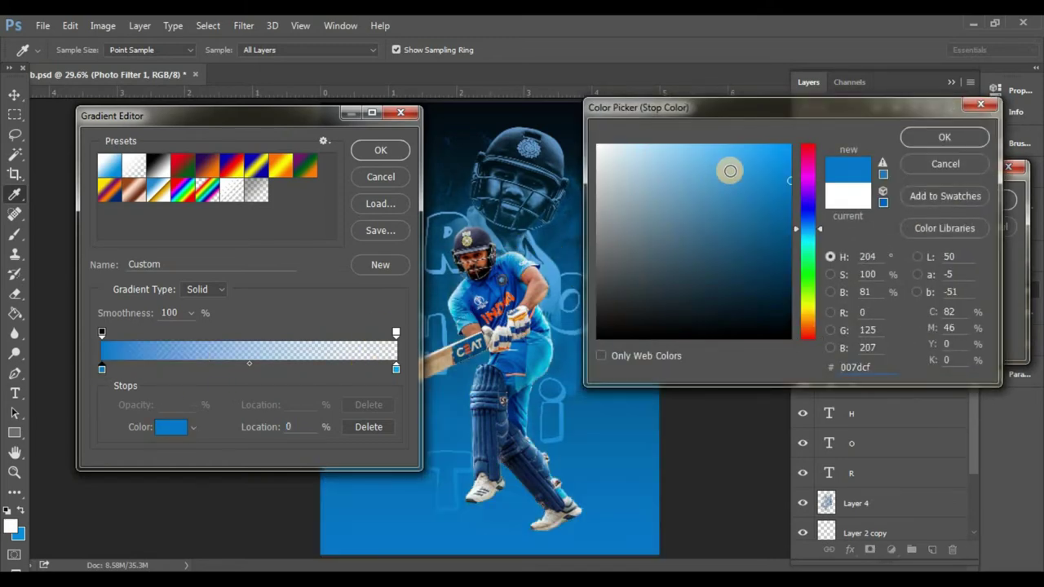
pyautogui.click(778, 148)
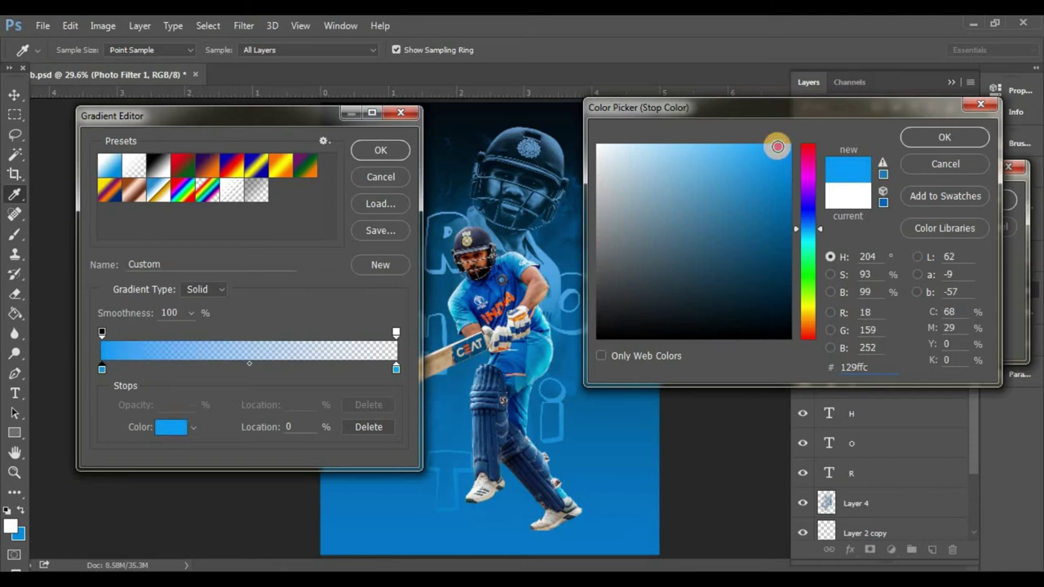
pyautogui.click(785, 206)
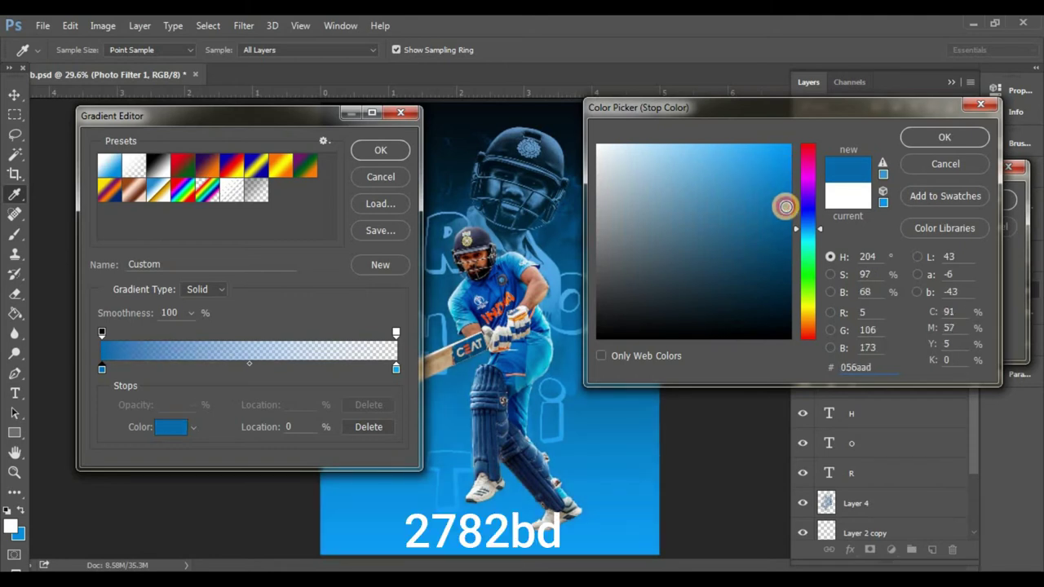
pyautogui.click(730, 206)
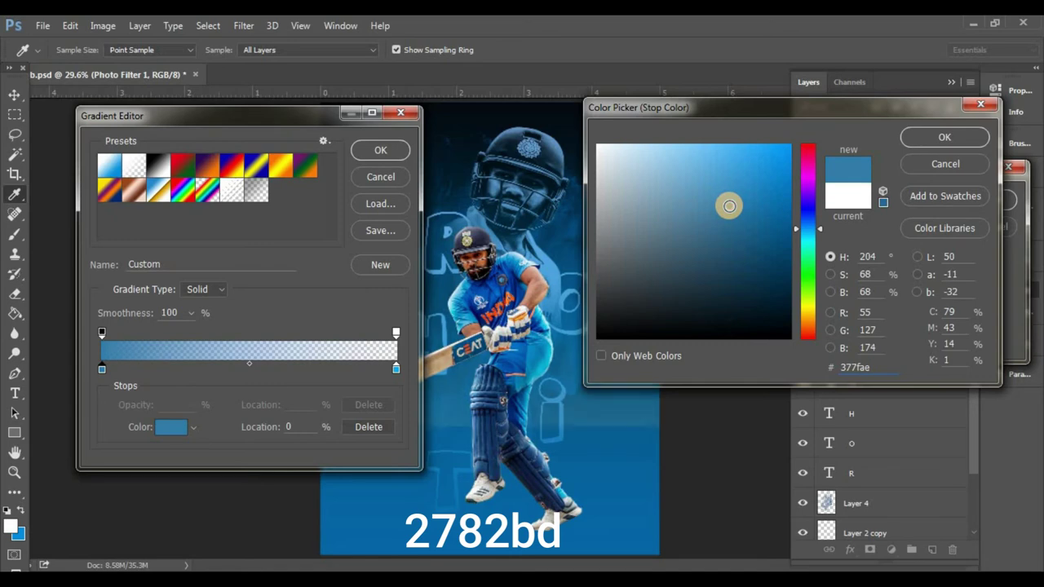
pyautogui.click(942, 137)
pyautogui.click(402, 150)
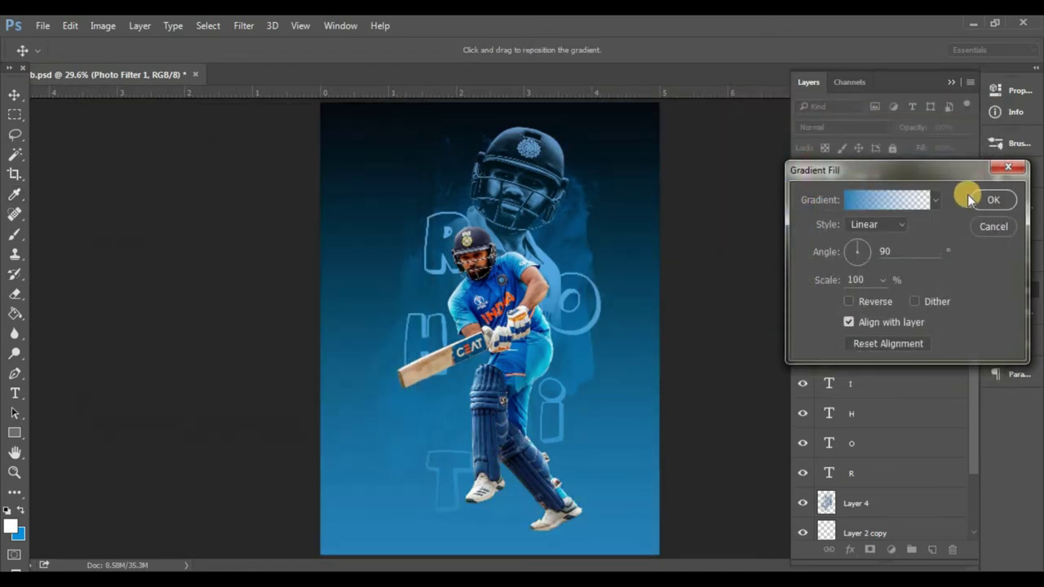
pyautogui.click(992, 200)
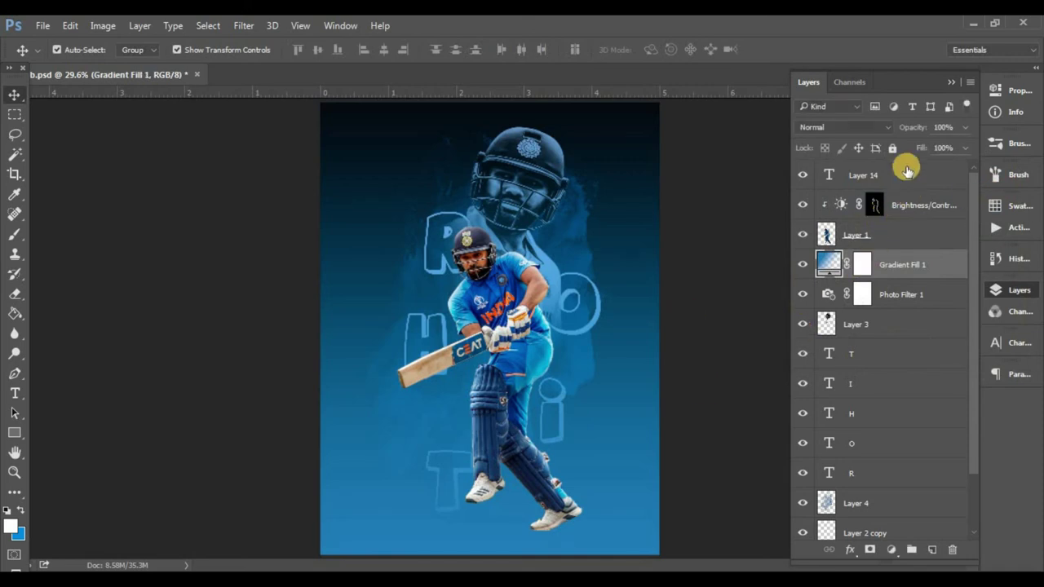
# Step: Lower the Gradient Fill 1 layer's opacity to 58%
pyautogui.moveTo(912, 127); pyautogui.dragTo(887, 124)
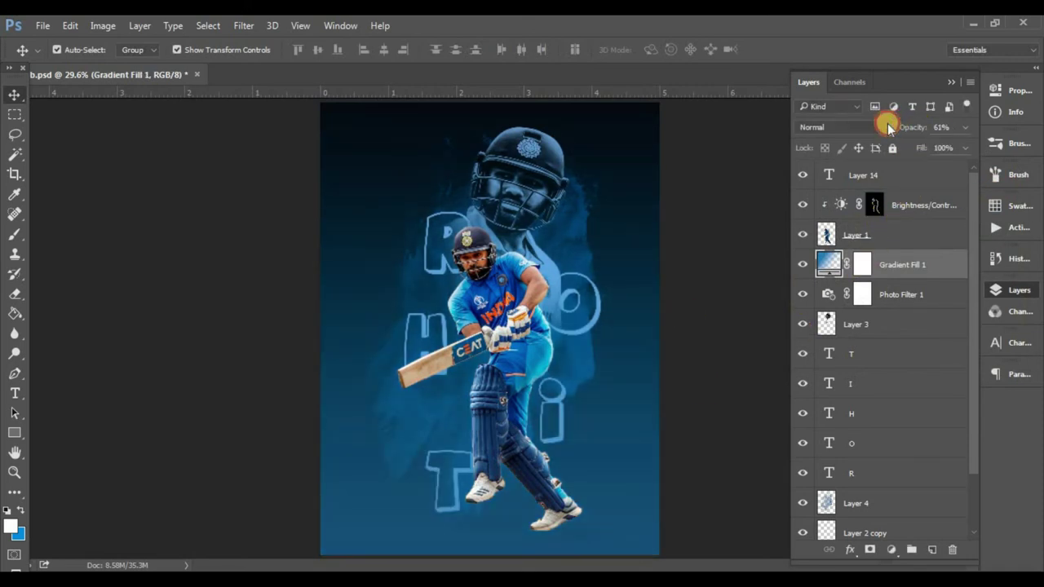
pyautogui.click(734, 114)
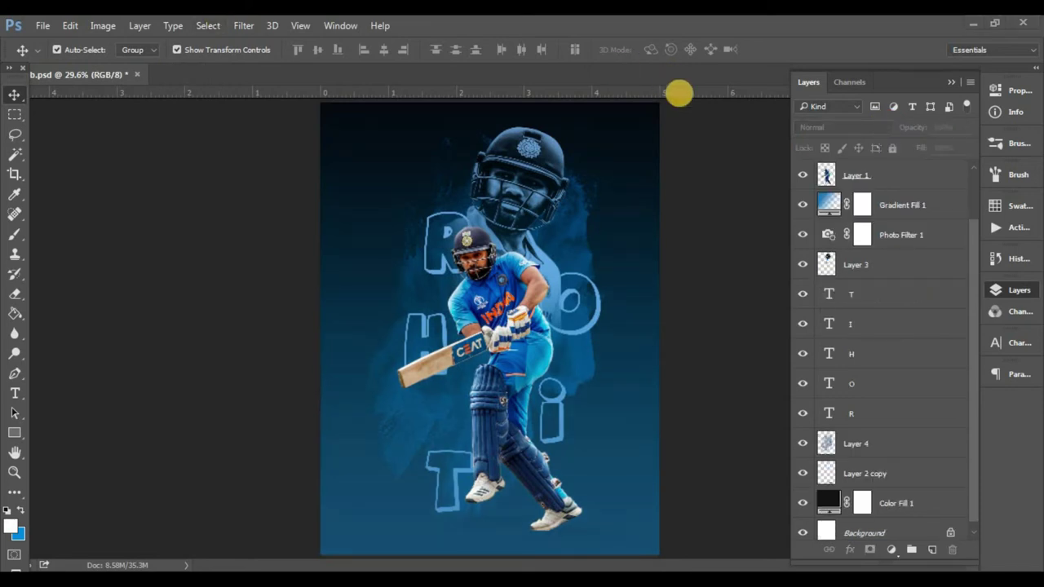
pyautogui.click(912, 210)
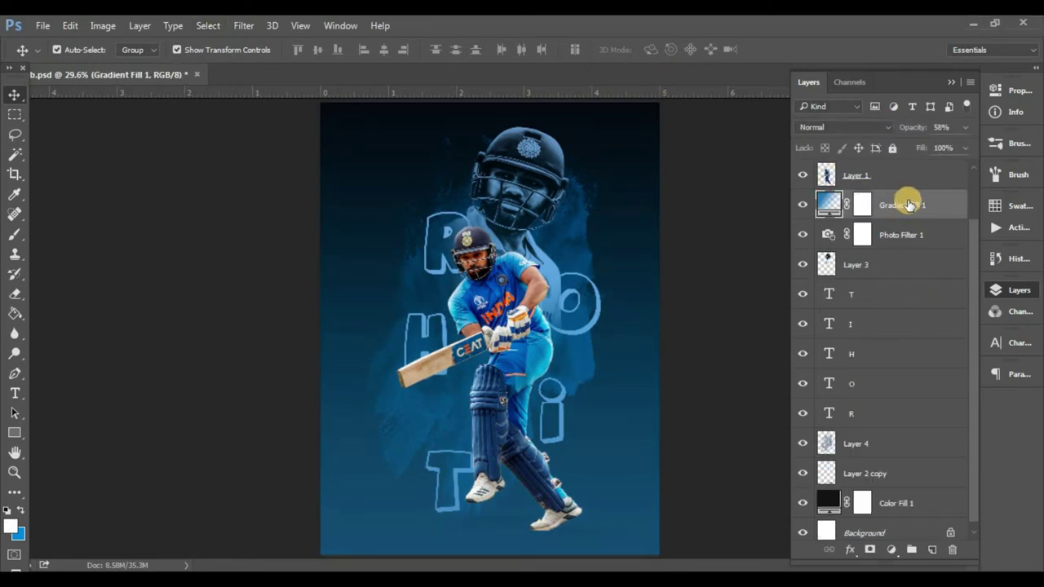
pyautogui.click(891, 549)
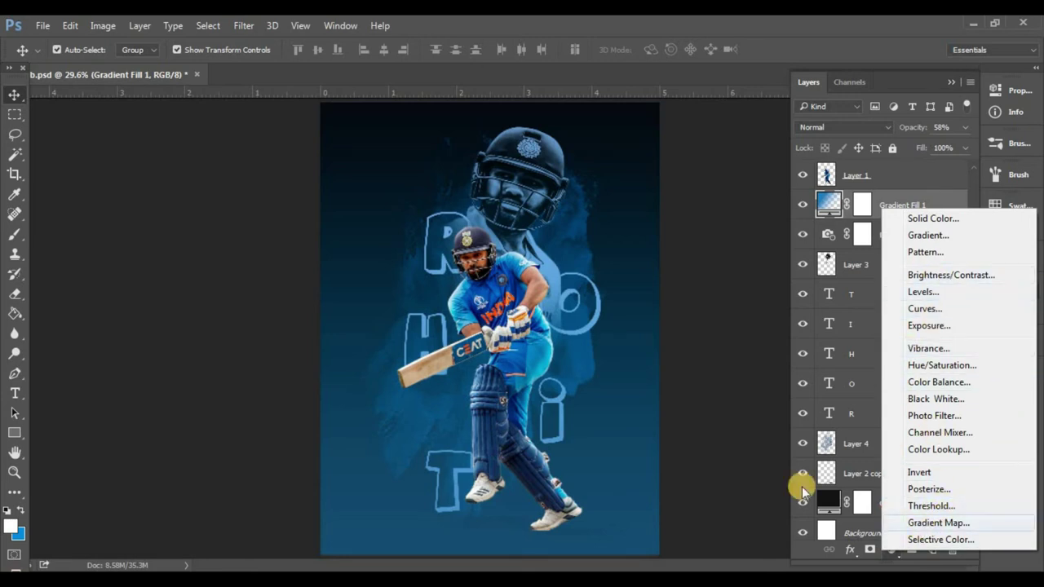
# Step: Add a Gradient Map adjustment layer above Gradient Fill 1
pyautogui.click(741, 500)
pyautogui.press('F8')
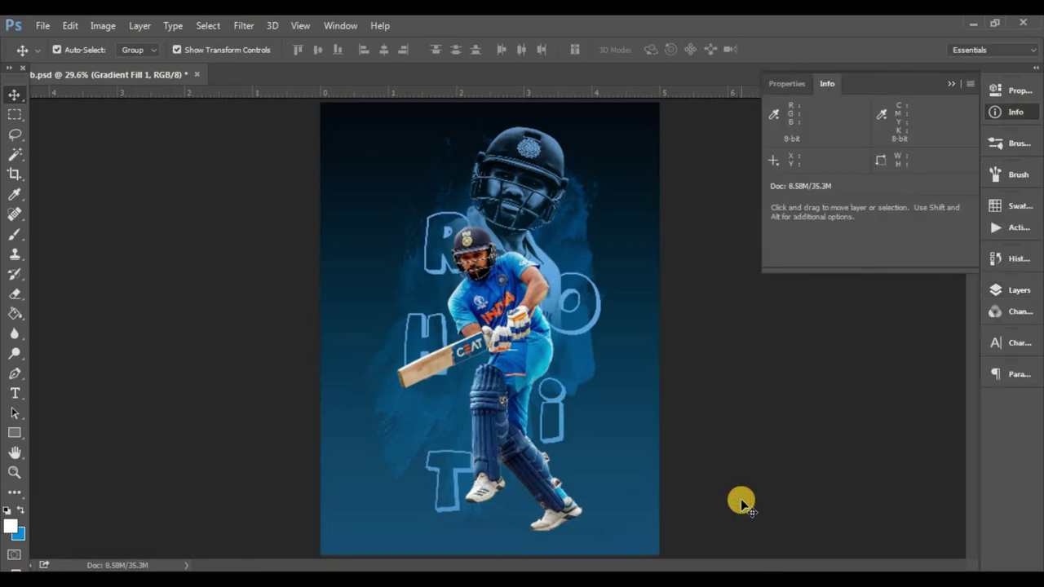
pyautogui.click(742, 501)
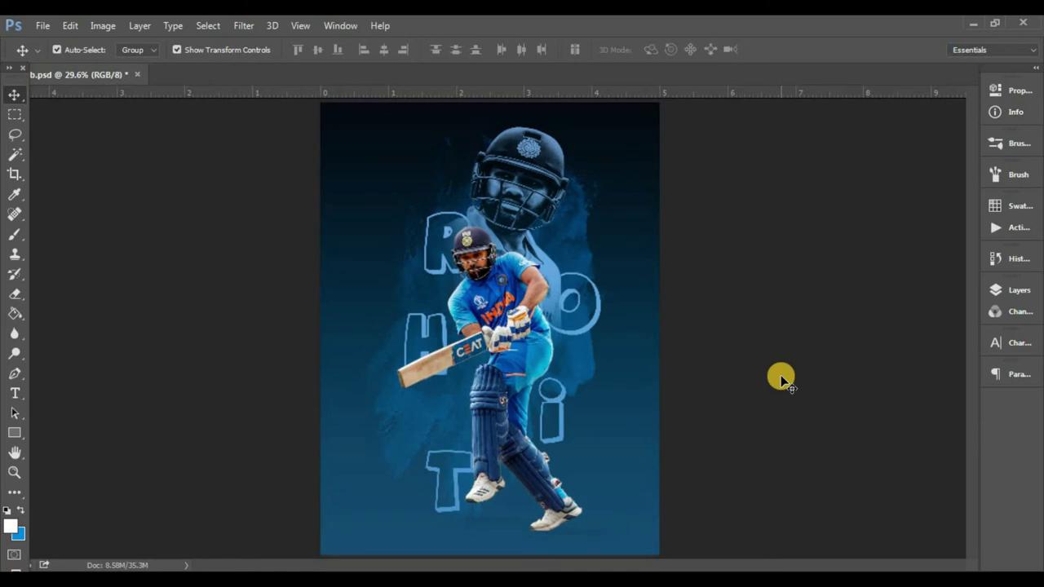
pyautogui.click(1020, 291)
pyautogui.click(928, 206)
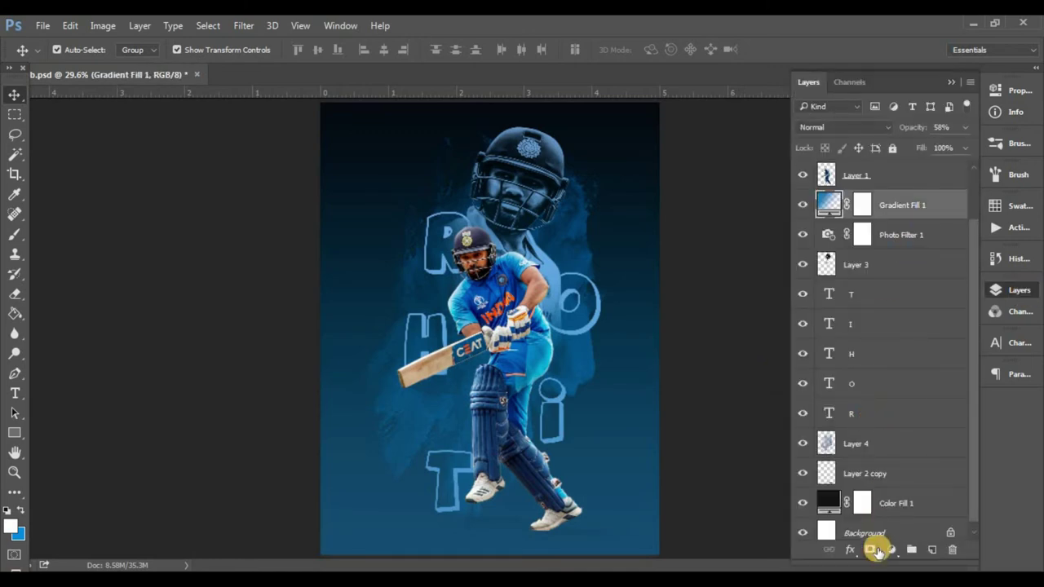
pyautogui.click(890, 549)
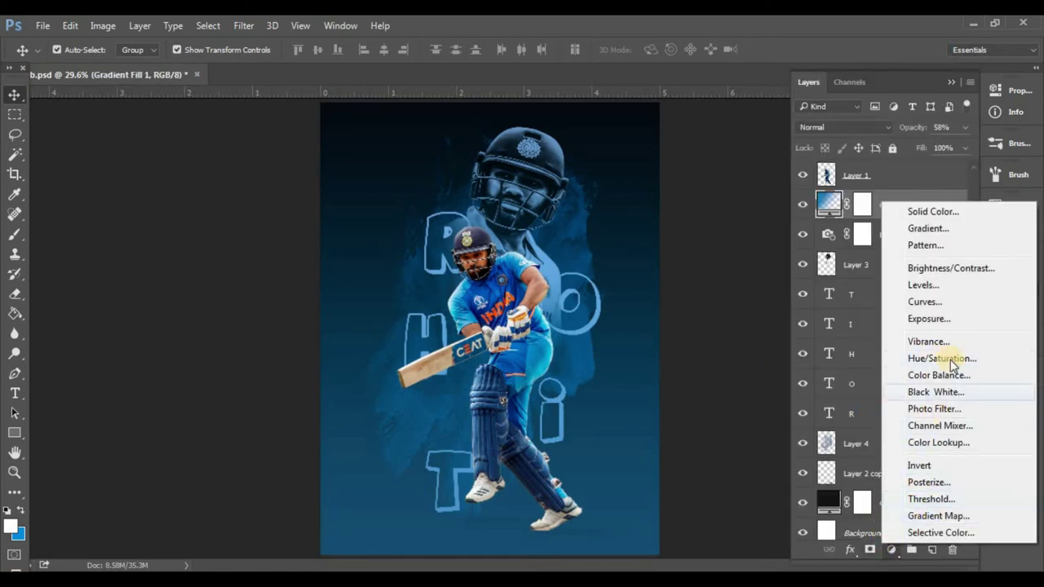
pyautogui.click(956, 519)
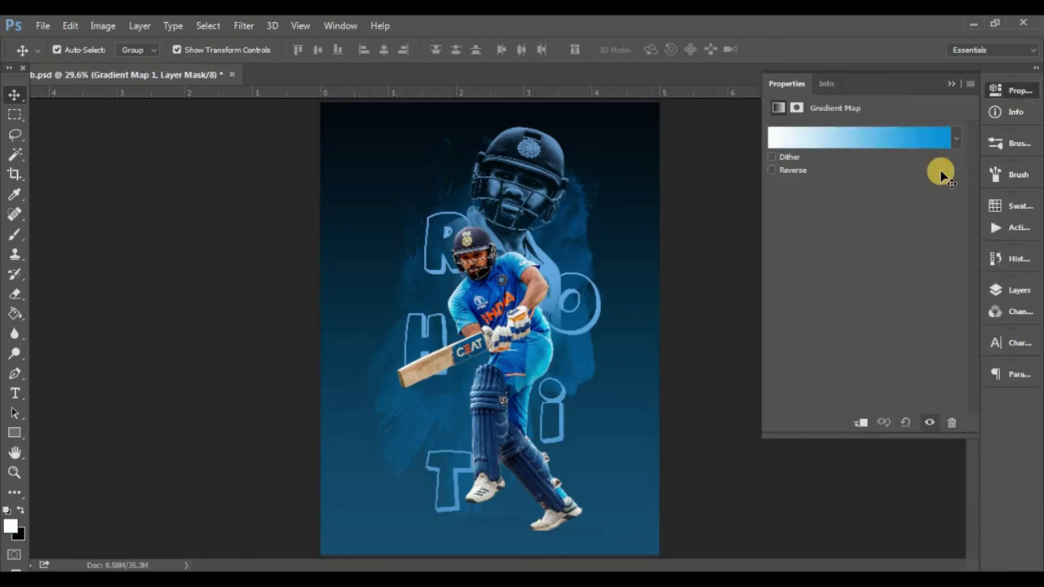
pyautogui.click(915, 139)
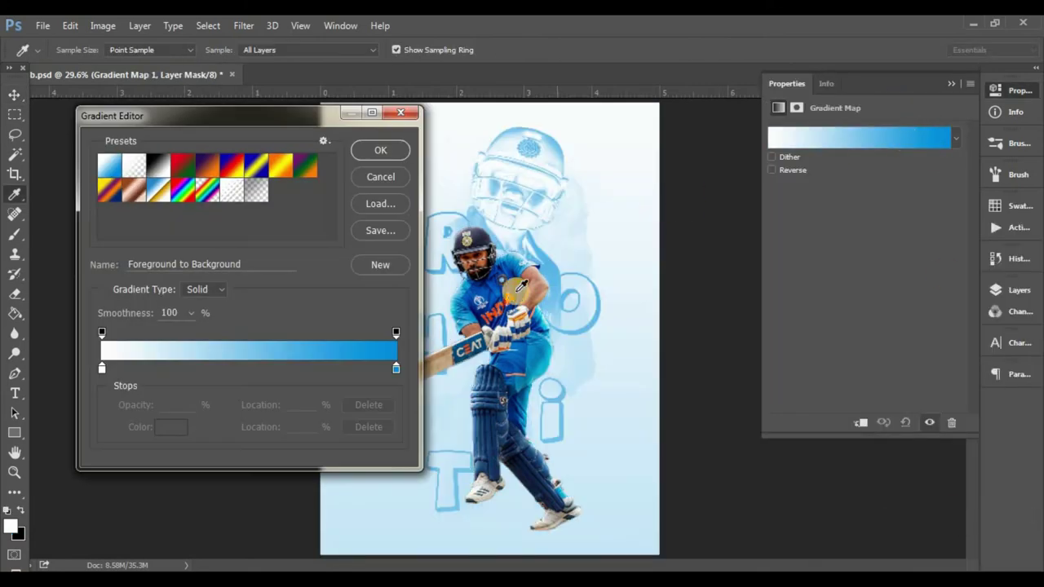
# Step: Set the map's right stop to 26a0da and left stop to 314755, then apply
pyautogui.doubleClick(396, 368)
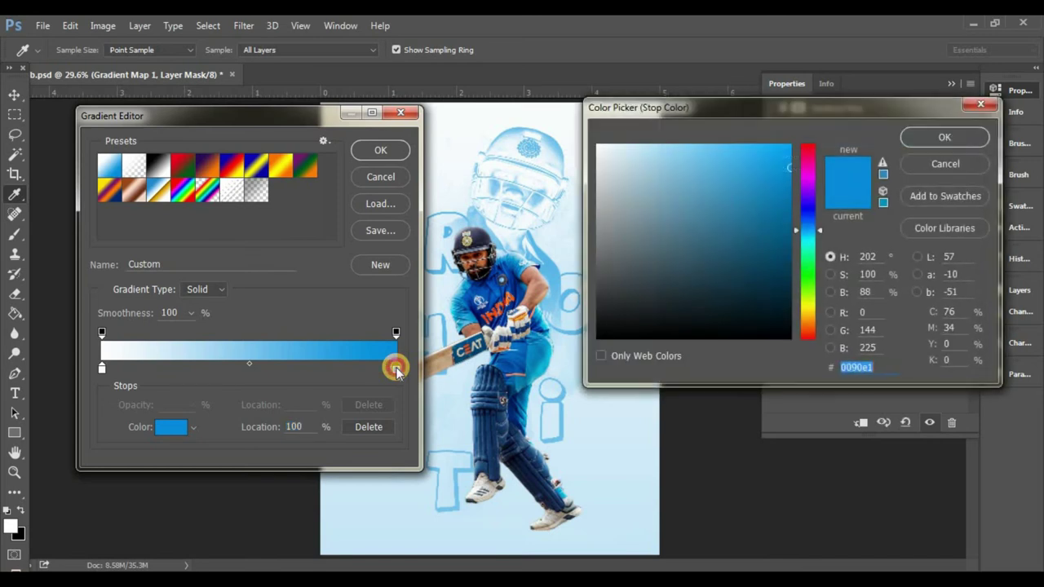
pyautogui.moveTo(837, 367); pyautogui.dragTo(879, 367)
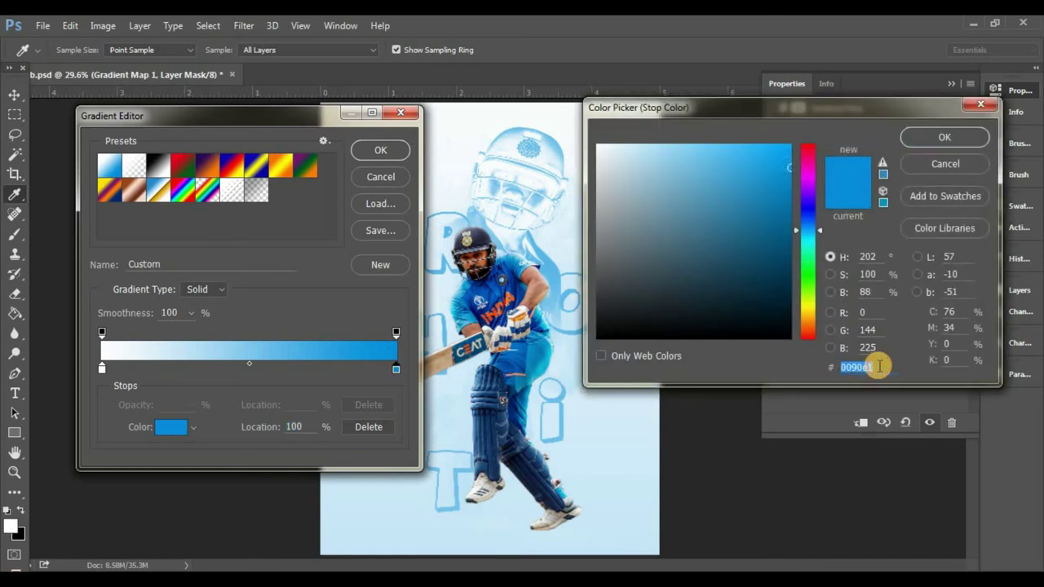
pyautogui.write('26')
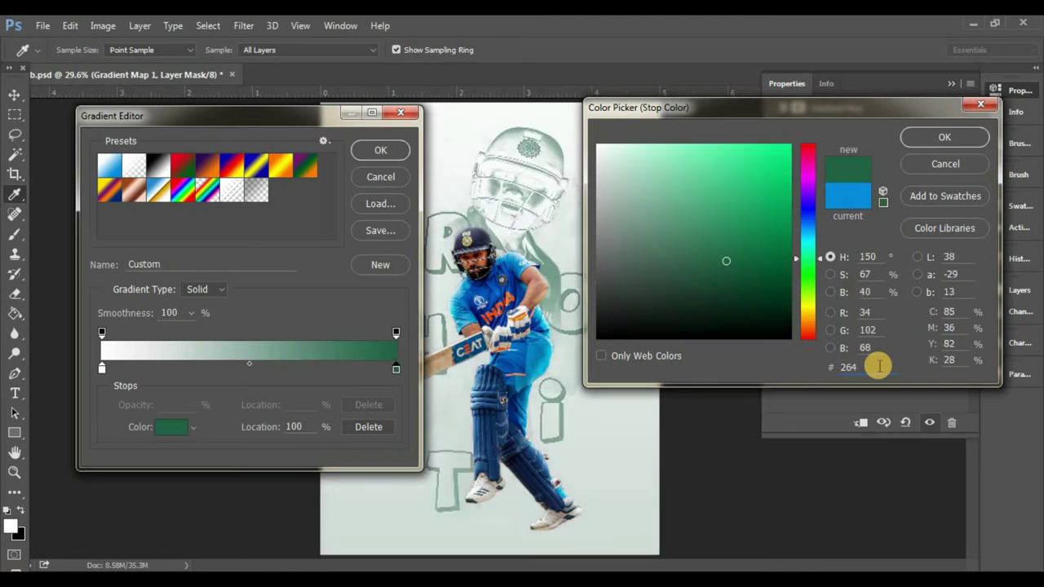
pyautogui.write('a')
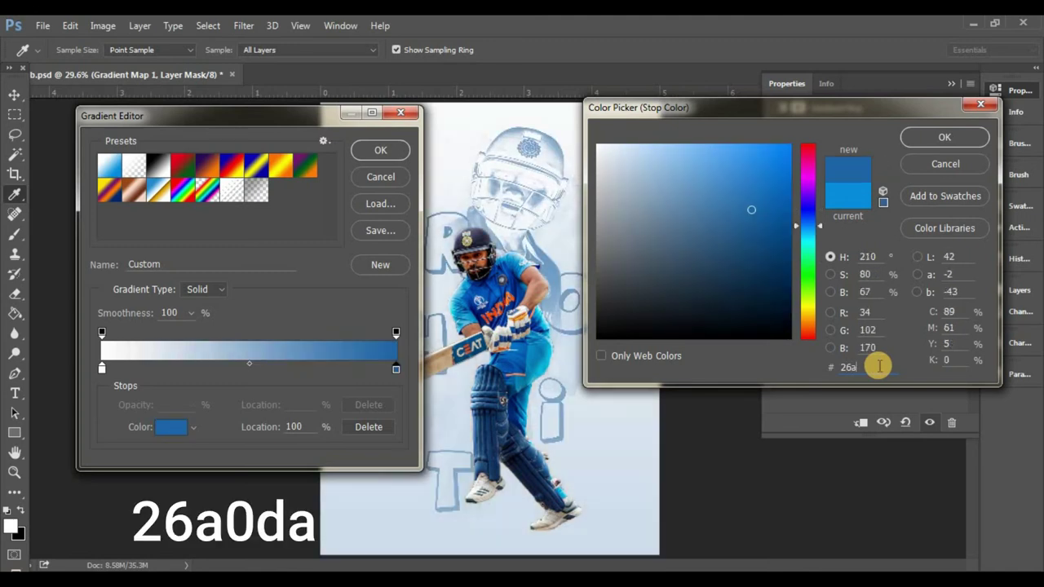
pyautogui.write('0d')
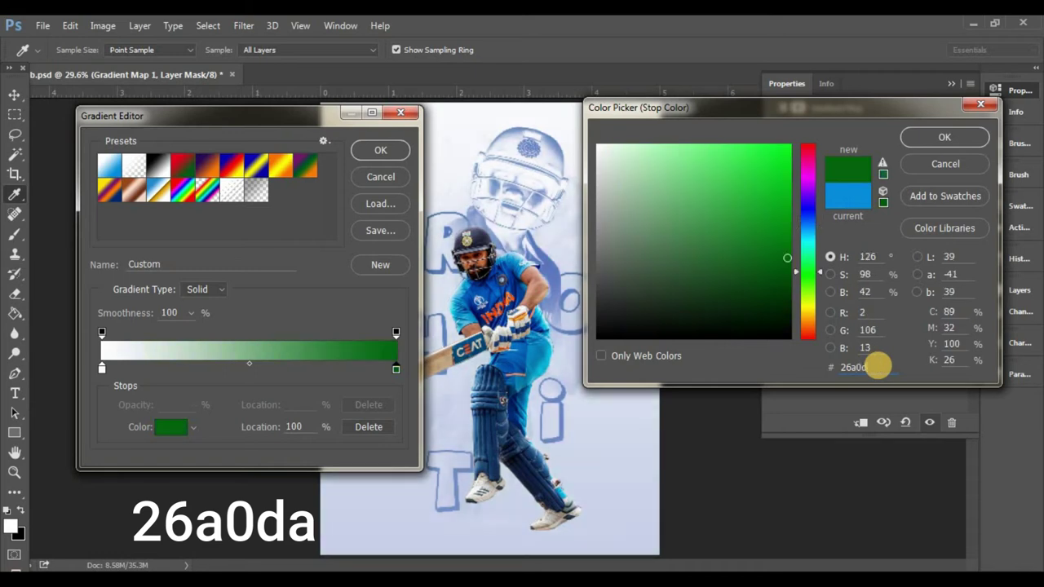
pyautogui.write('a')
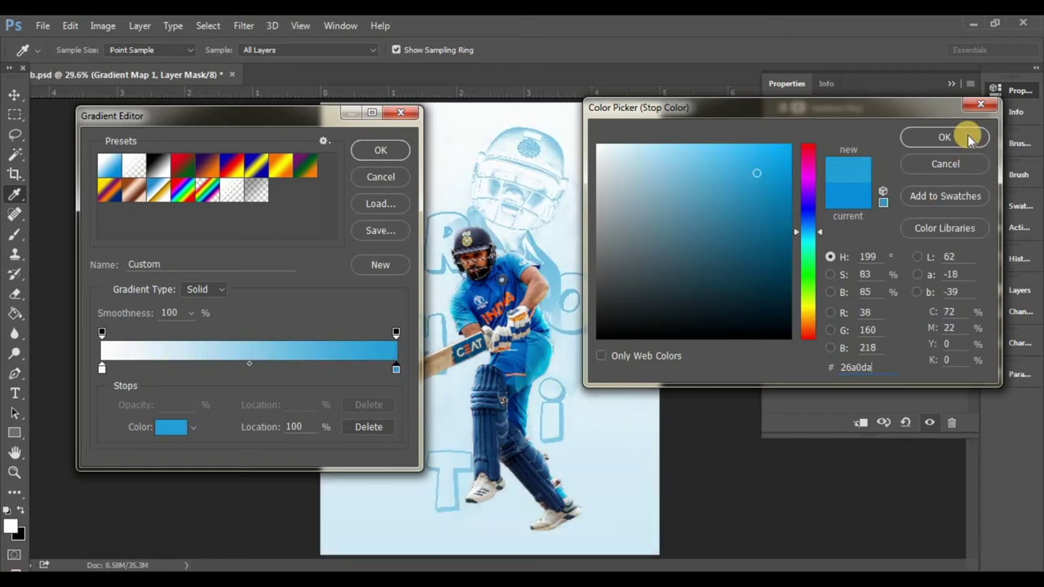
pyautogui.click(966, 138)
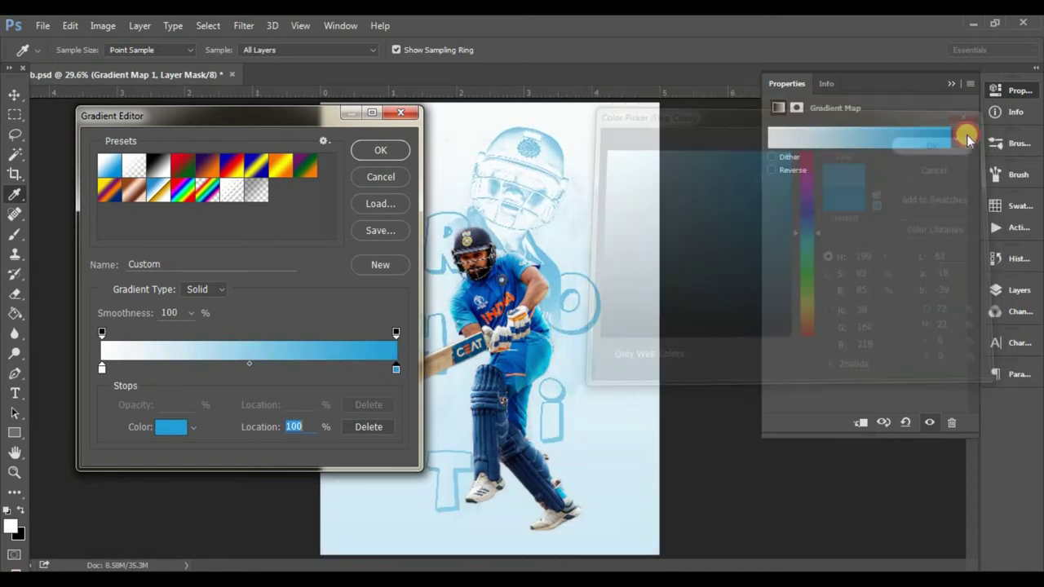
pyautogui.doubleClick(102, 371)
pyautogui.doubleClick(864, 371)
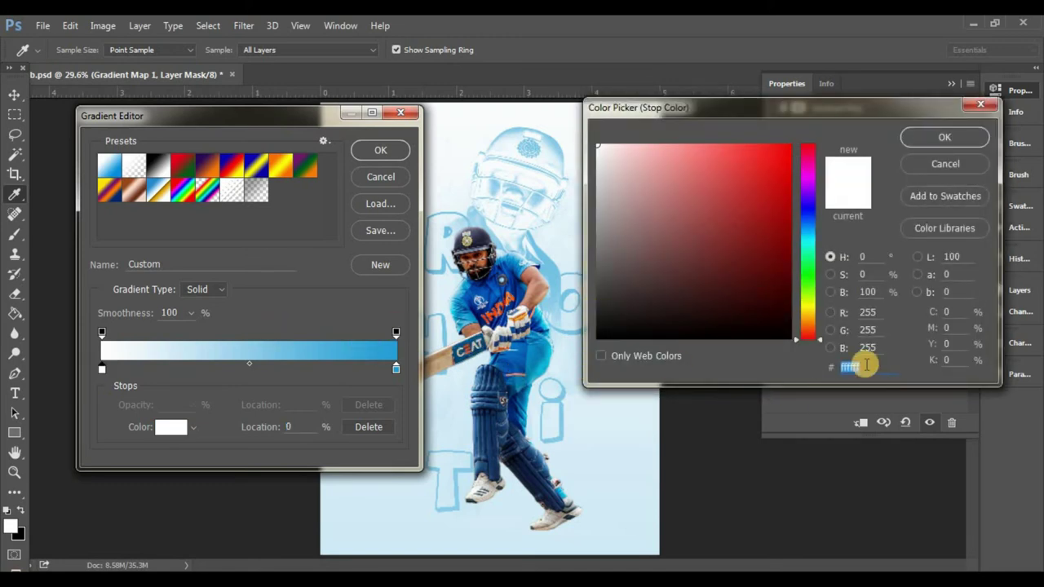
pyautogui.write('31')
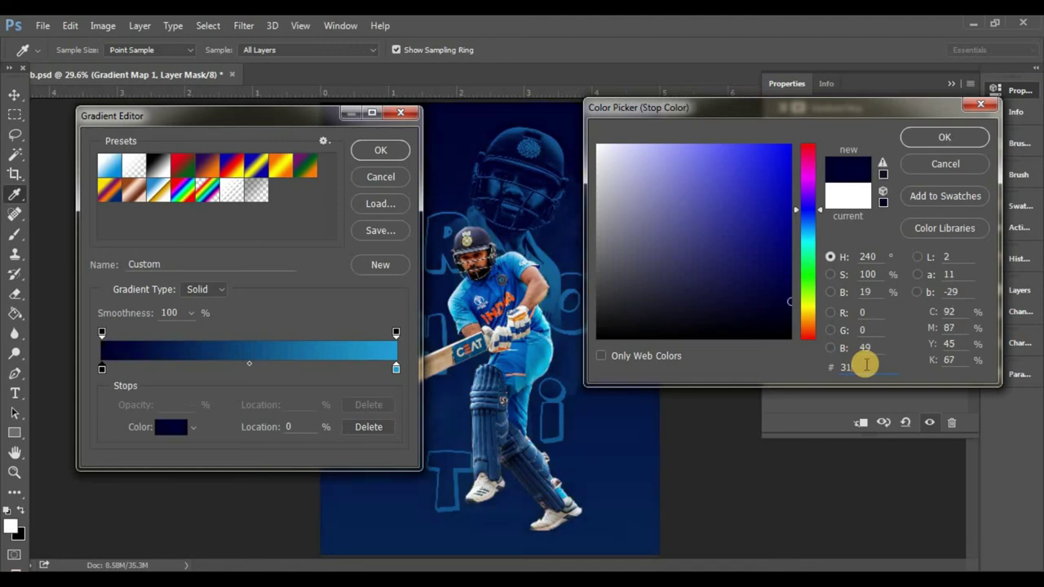
pyautogui.write('47')
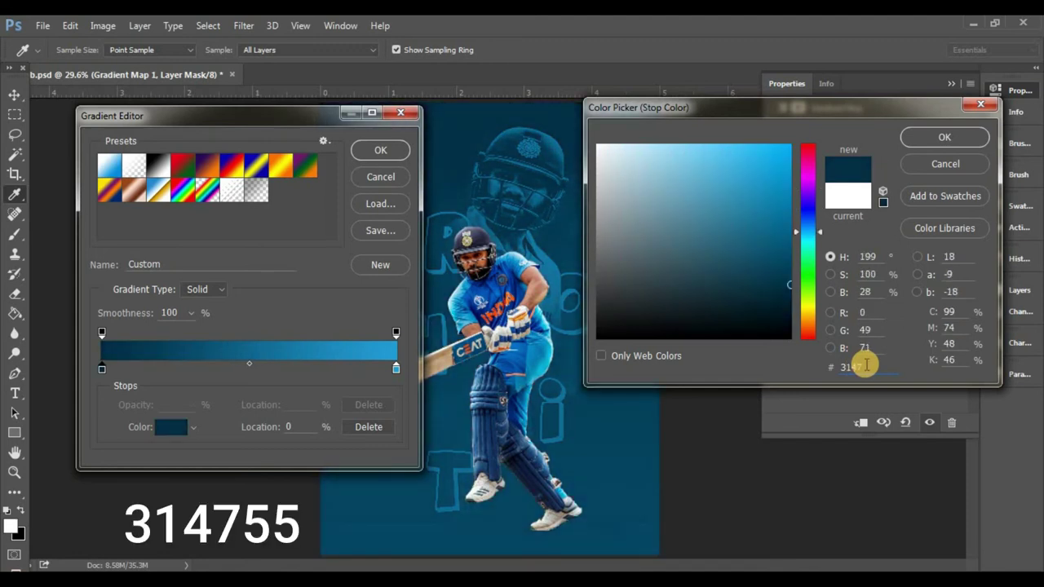
pyautogui.write('55')
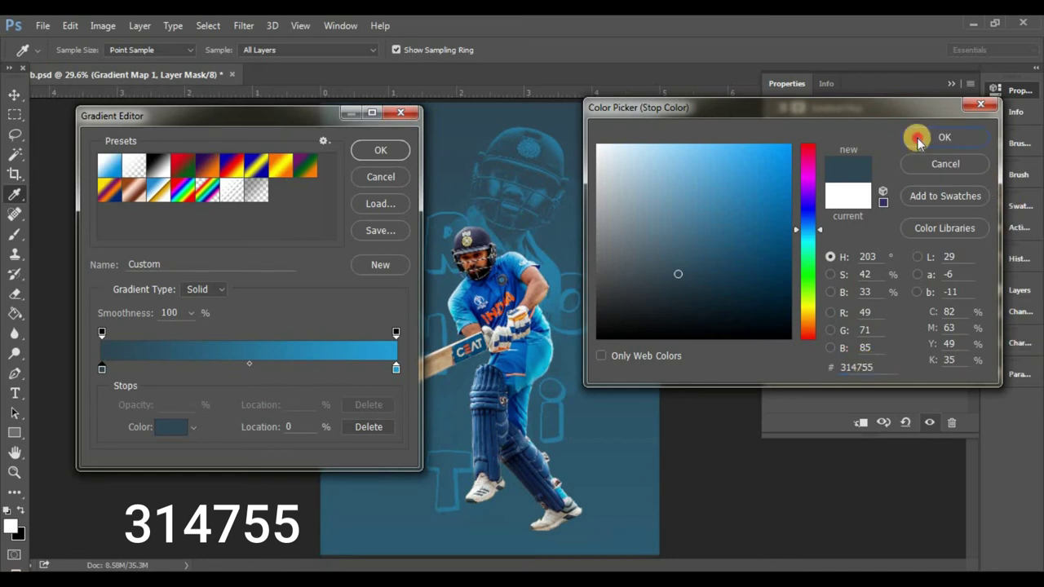
pyautogui.click(944, 137)
pyautogui.click(380, 151)
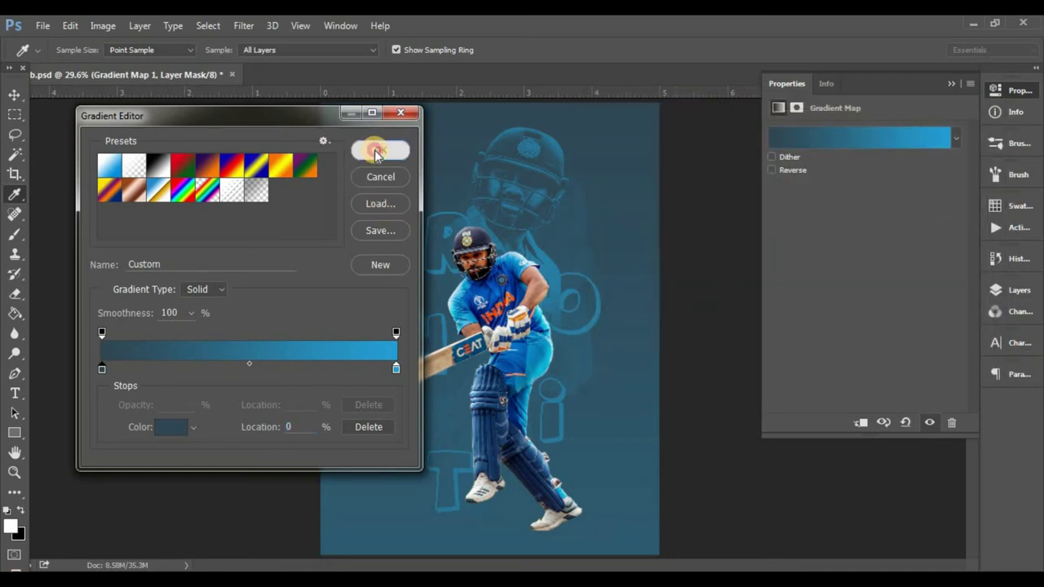
pyautogui.click(950, 83)
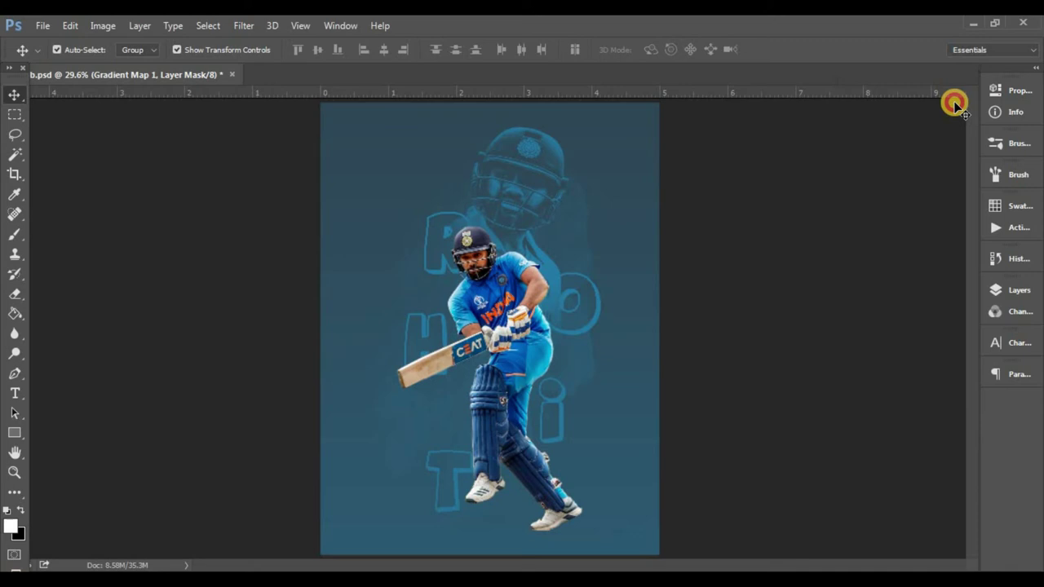
# Step: Set Gradient Map 1's blend mode to Hard Light
pyautogui.click(1005, 295)
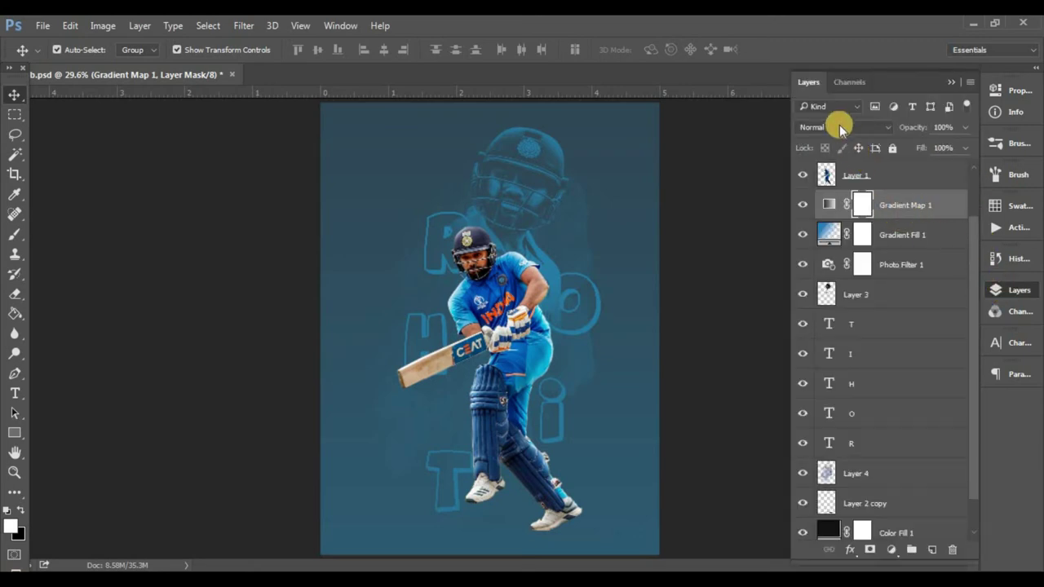
pyautogui.click(832, 126)
pyautogui.click(830, 297)
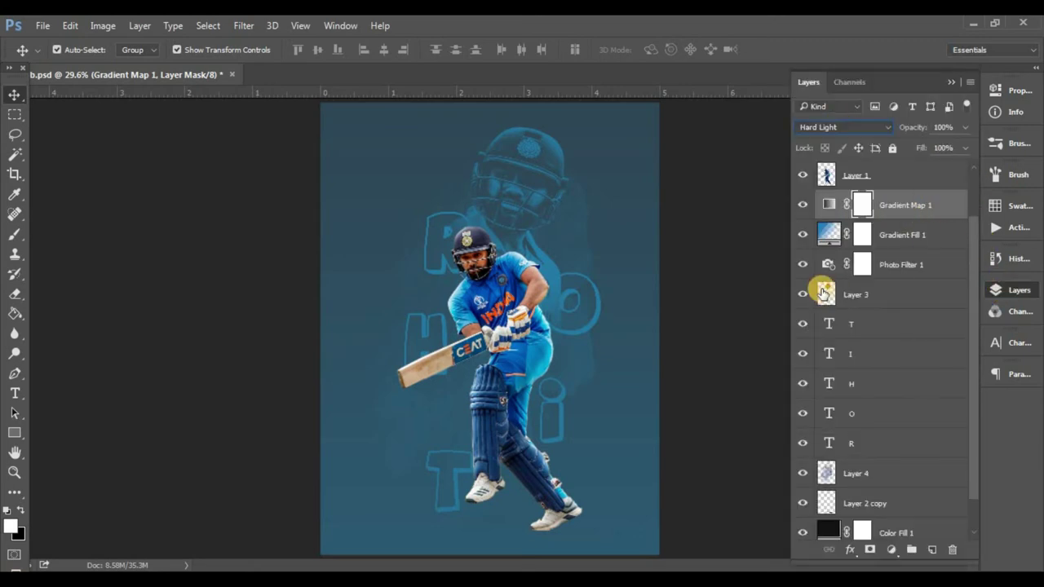
pyautogui.click(907, 205)
pyautogui.click(912, 237)
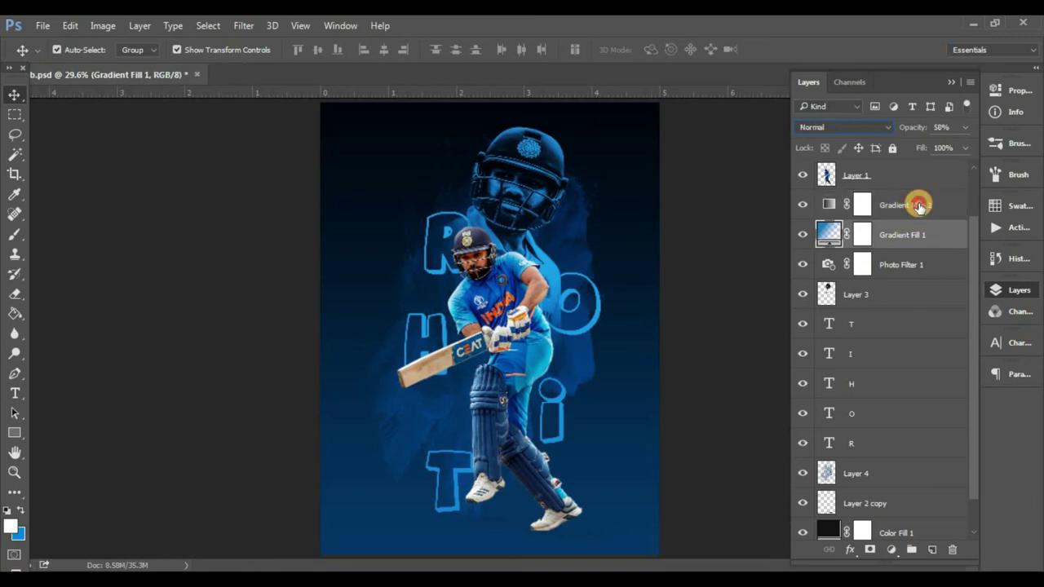
pyautogui.click(920, 205)
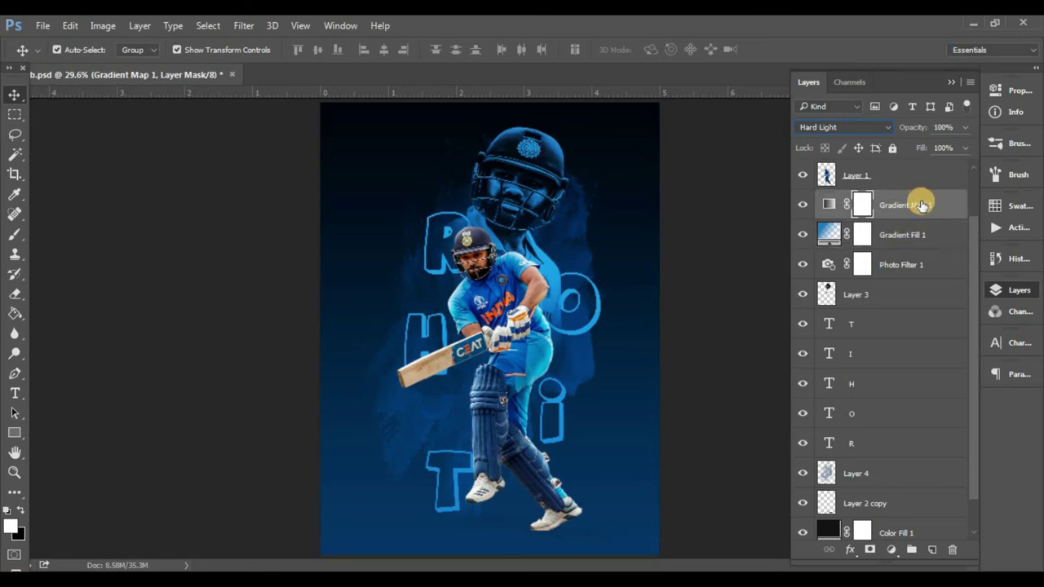
pyautogui.click(924, 261)
pyautogui.click(905, 206)
pyautogui.click(742, 233)
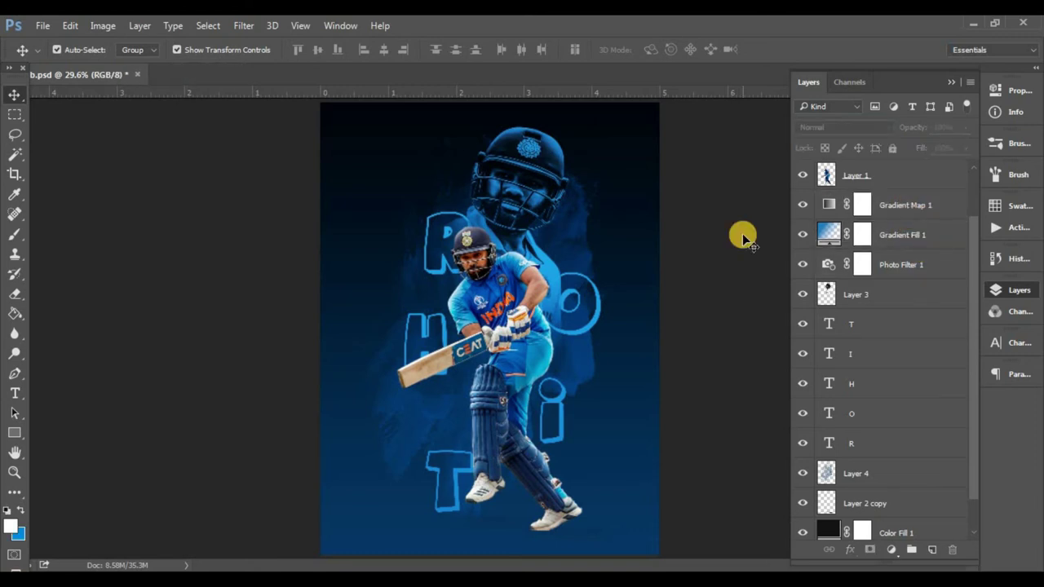
# Step: Move Layer 2 copy up to sit directly beneath Layer 1
pyautogui.scroll(-1, 853, 377)
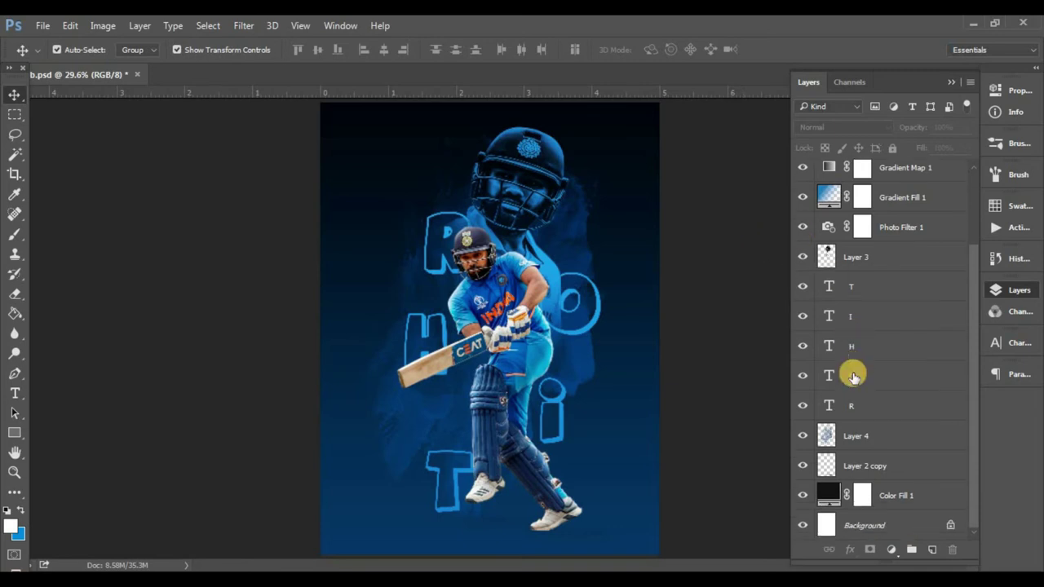
pyautogui.click(880, 484)
pyautogui.click(907, 462)
pyautogui.moveTo(907, 462)
pyautogui.mouseDown()
pyautogui.moveTo(887, 407)
pyautogui.moveTo(888, 235)
pyautogui.mouseUp()
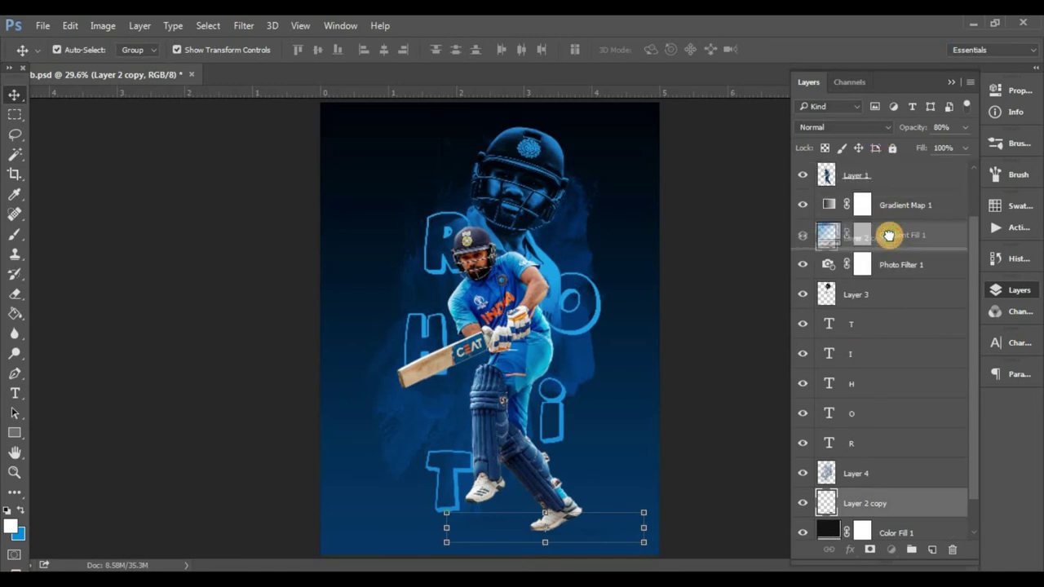
pyautogui.moveTo(888, 235); pyautogui.dragTo(889, 204)
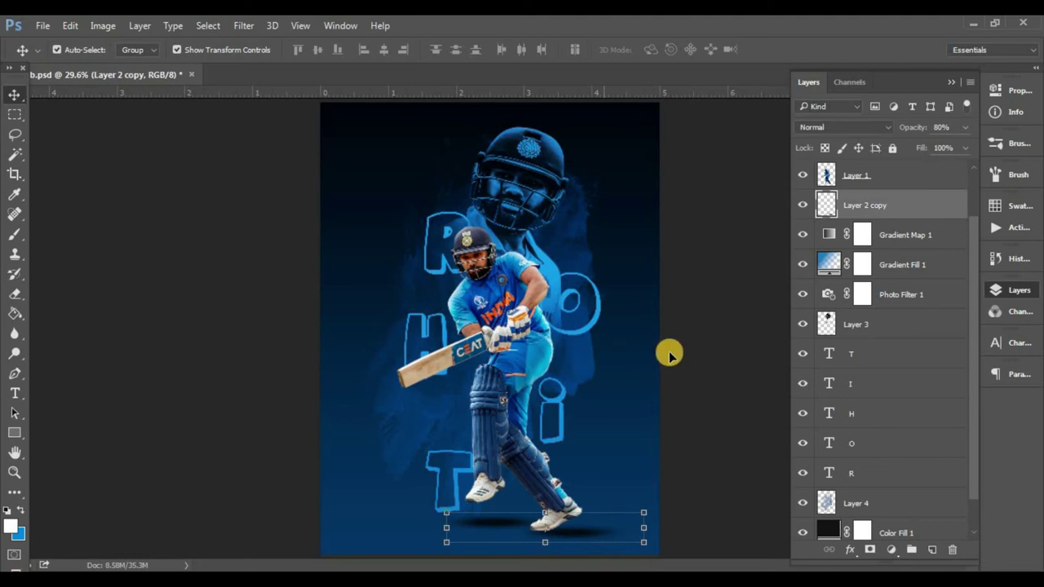
# Step: Activate the Paint Bucket tool with foreground colour 34a1ff
pyautogui.click(11, 311)
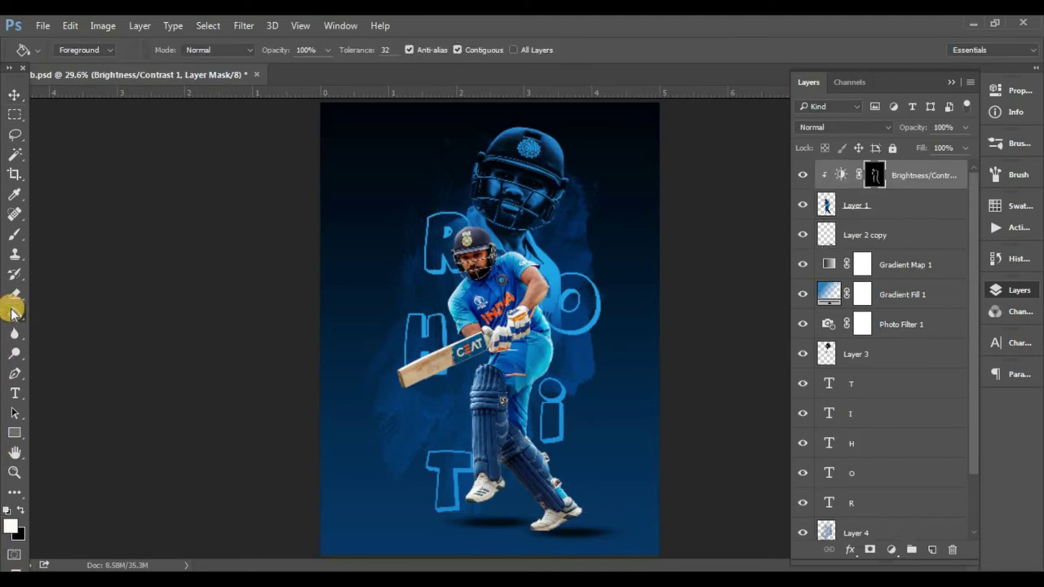
pyautogui.rightClick(12, 310)
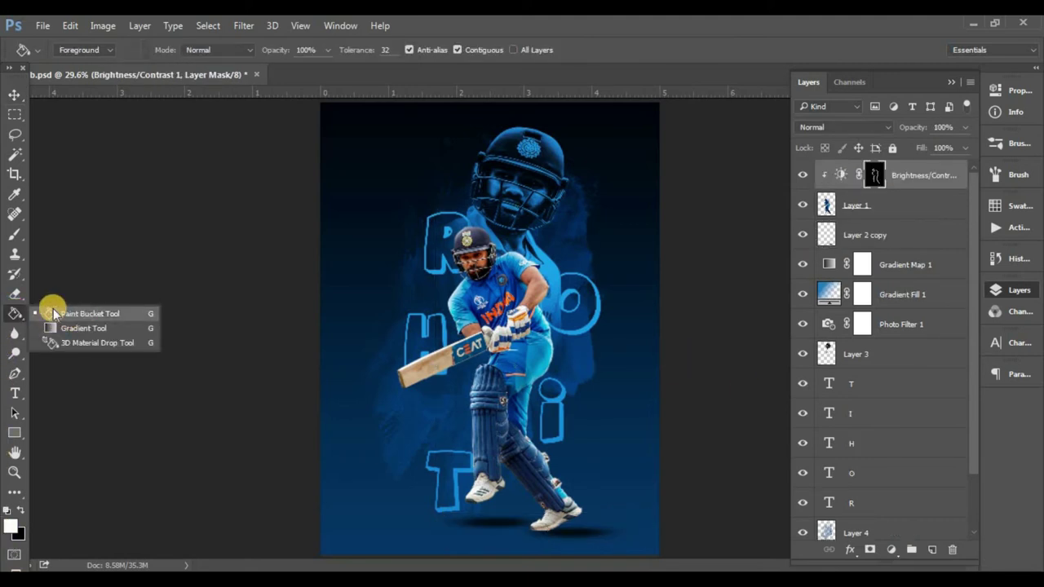
pyautogui.click(62, 312)
pyautogui.click(11, 526)
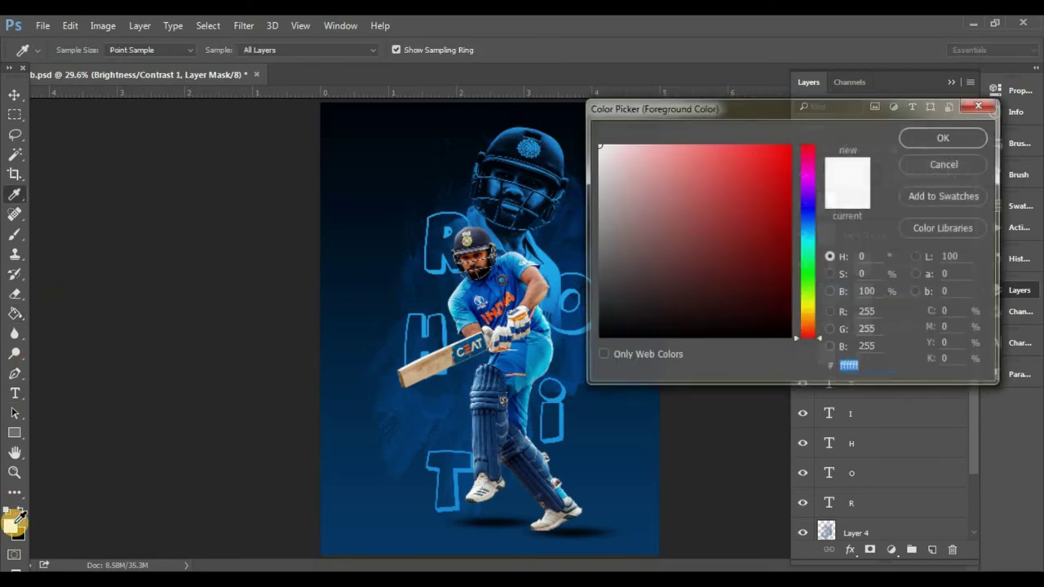
pyautogui.moveTo(863, 368); pyautogui.dragTo(829, 369)
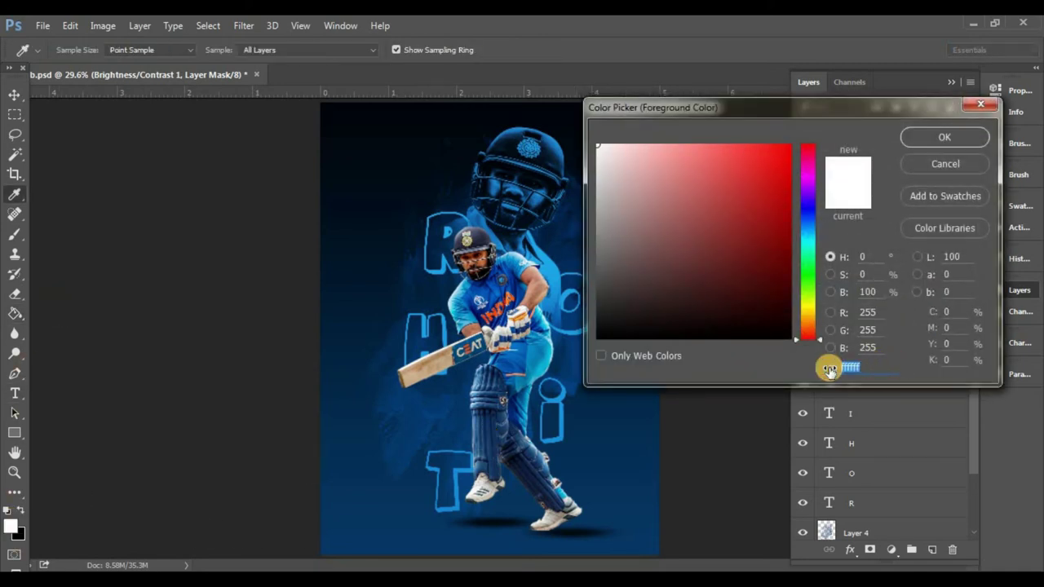
pyautogui.write('34')
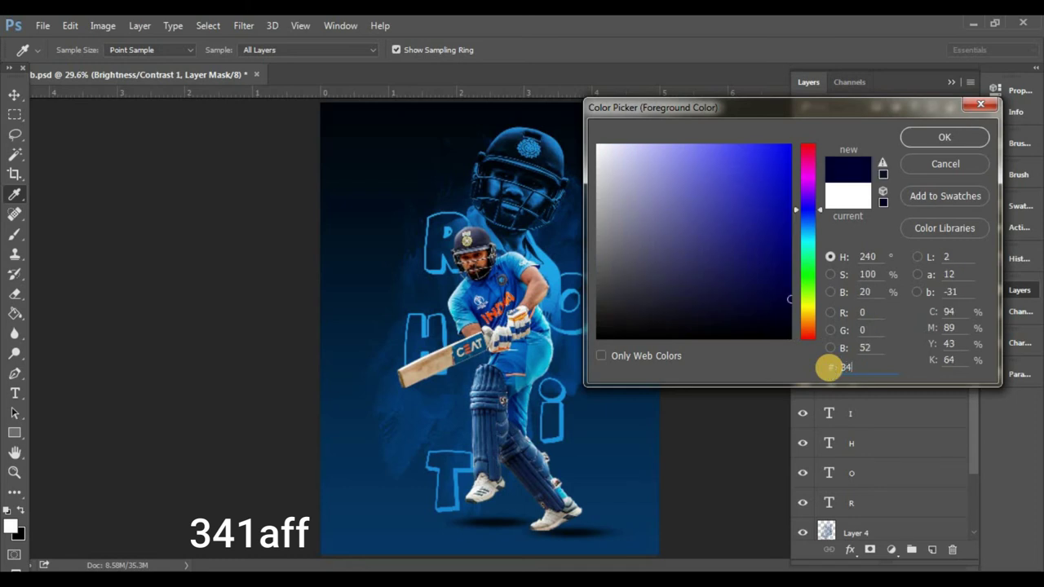
pyautogui.write('a')
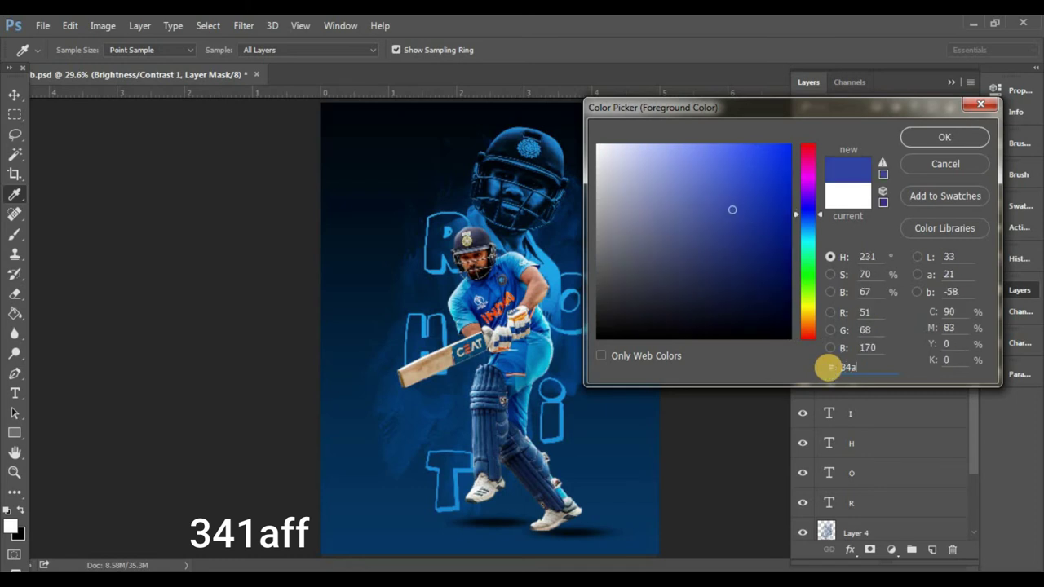
pyautogui.write('1ff')
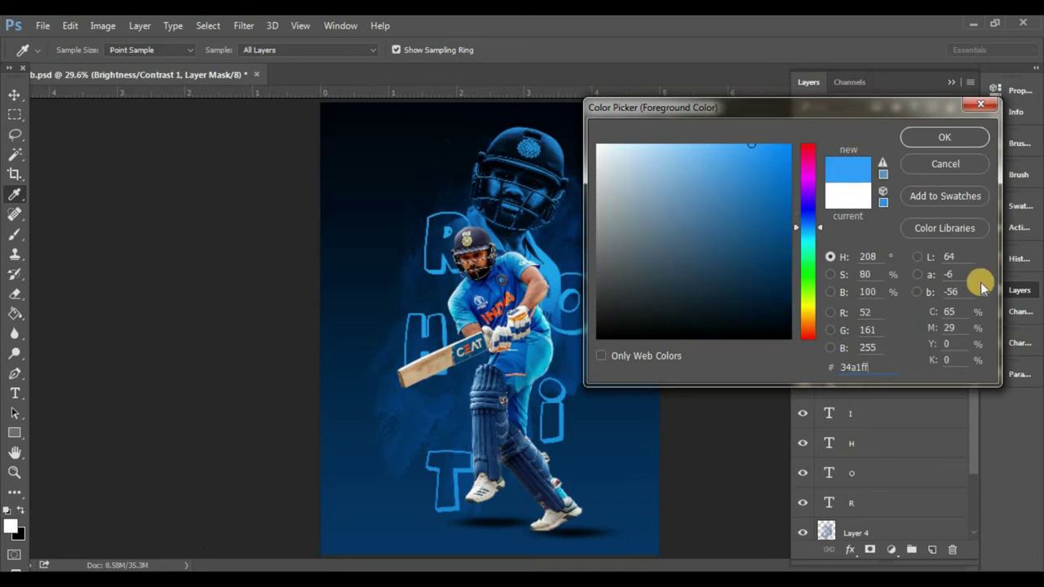
pyautogui.click(919, 139)
pyautogui.press('g')
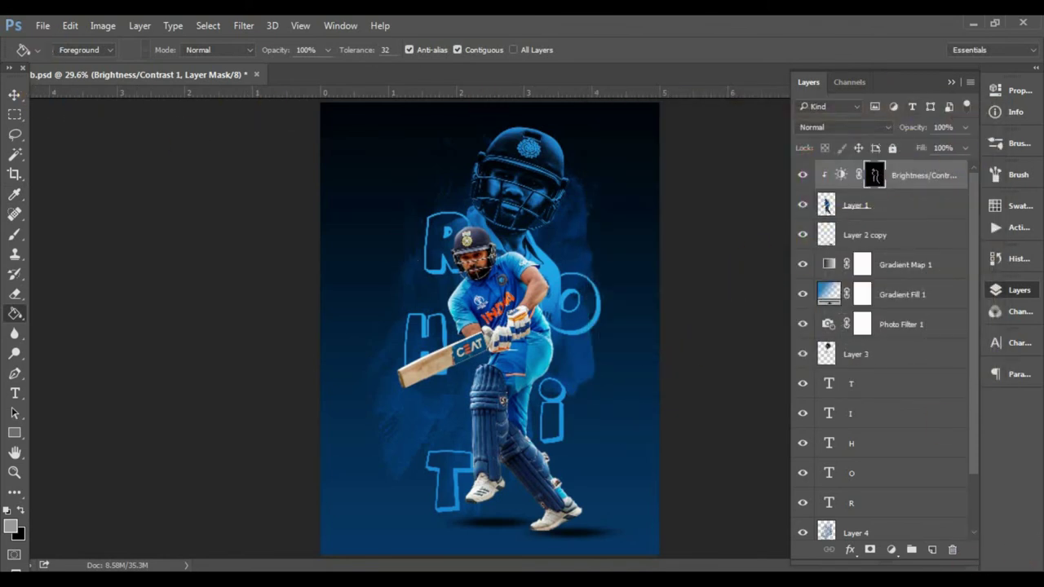
# Step: Create a new layer and marquee a tall narrow strip at the bottom right
pyautogui.click(929, 549)
pyautogui.click(14, 114)
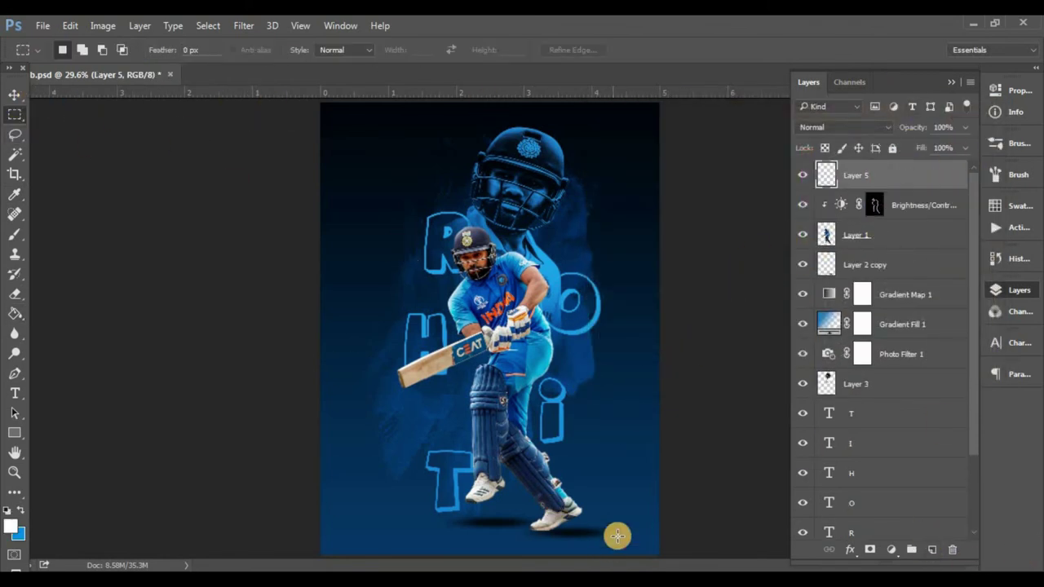
pyautogui.moveTo(604, 455); pyautogui.dragTo(628, 559)
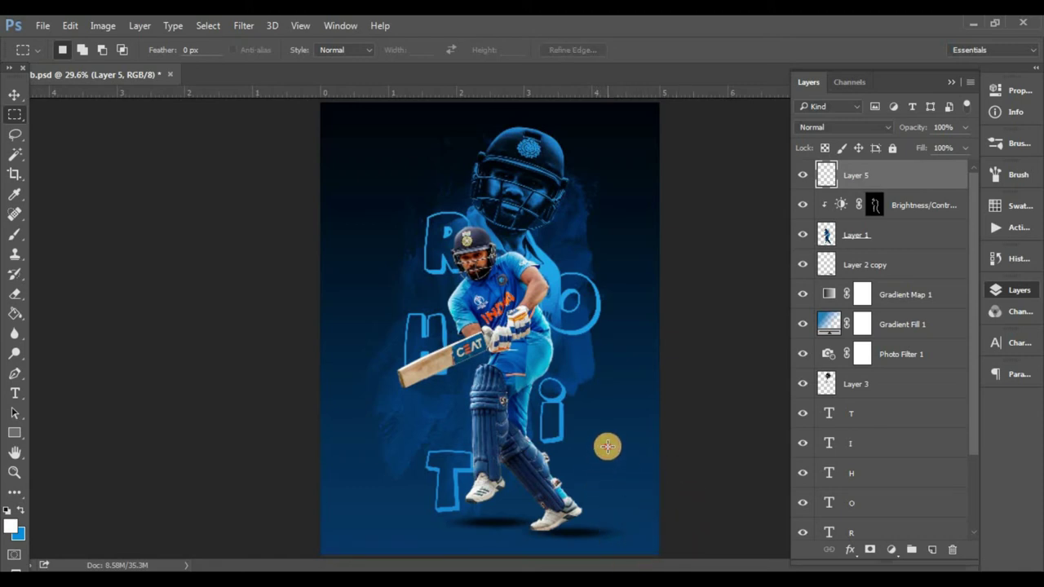
pyautogui.moveTo(608, 447); pyautogui.dragTo(637, 555)
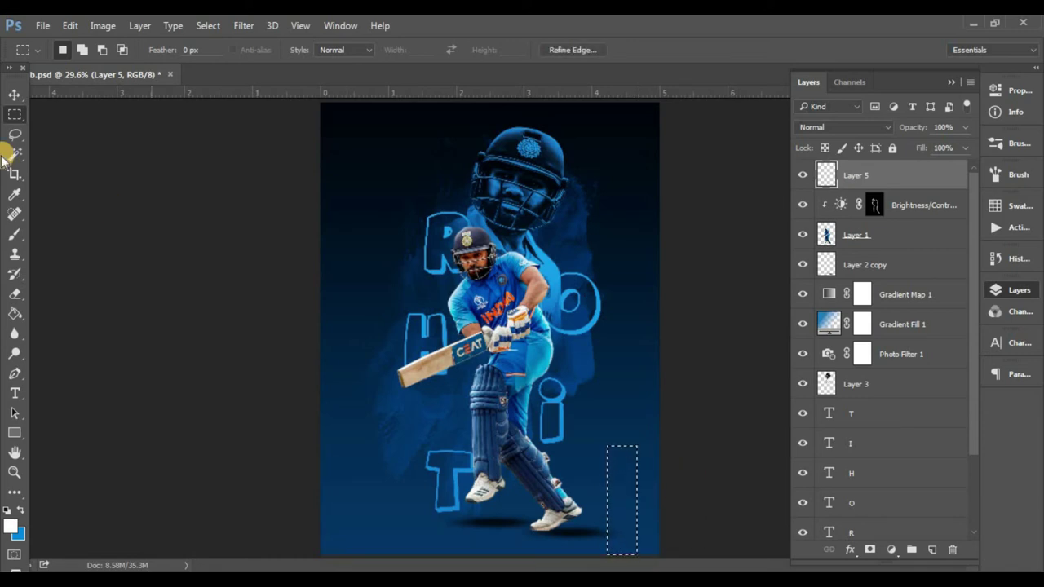
# Step: Fill the strip with bright blue instead of white
pyautogui.click(14, 313)
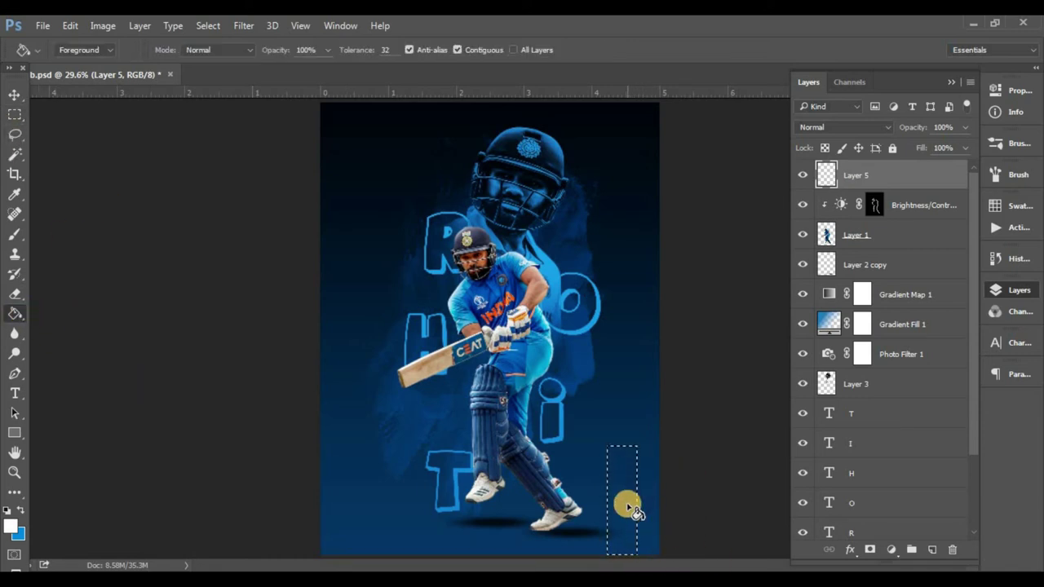
pyautogui.hotkey('alt', 'BackSpace')
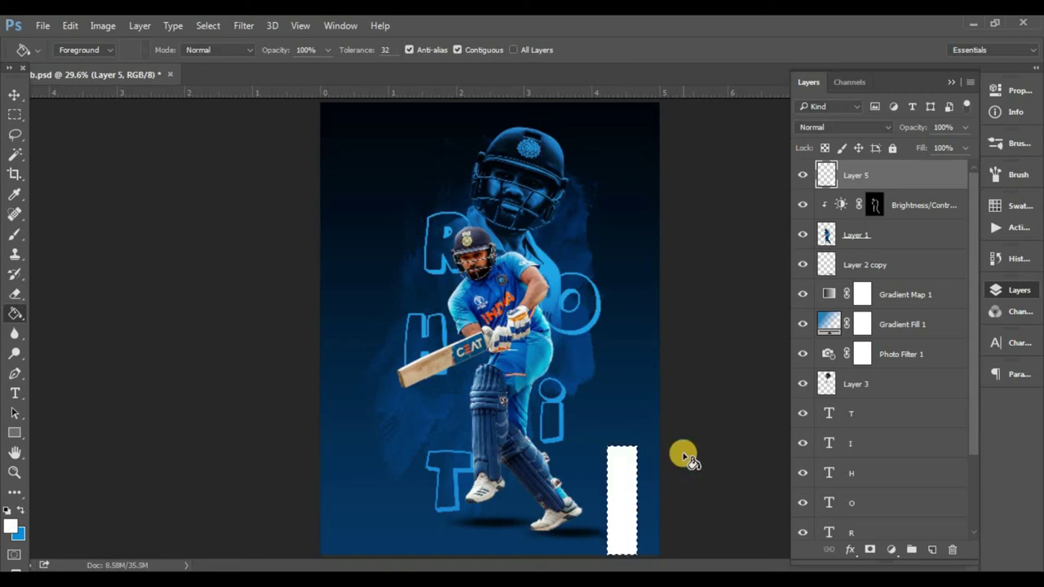
pyautogui.hotkey('ctrl', 'z')
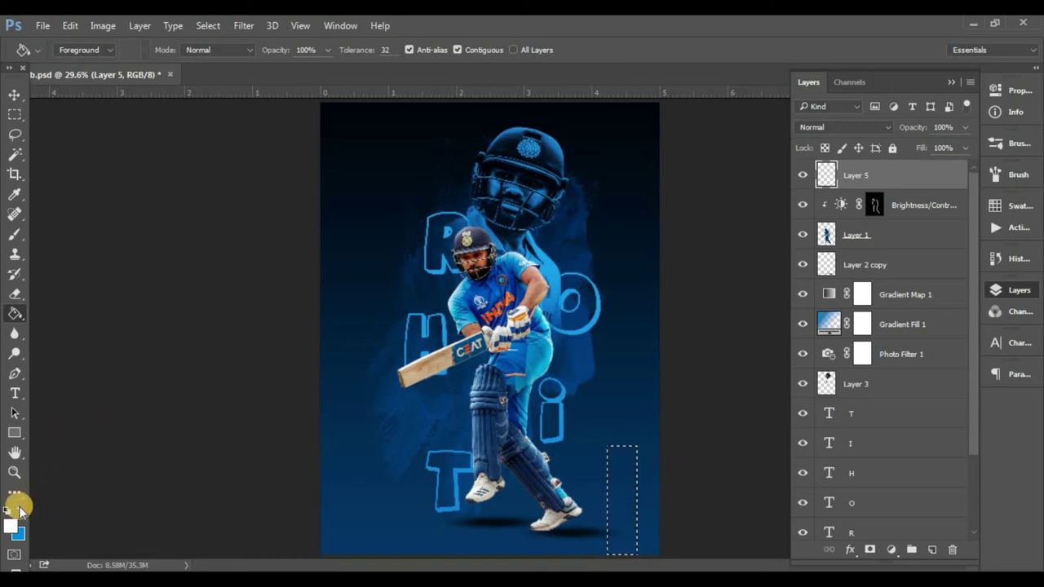
pyautogui.click(21, 510)
pyautogui.click(618, 466)
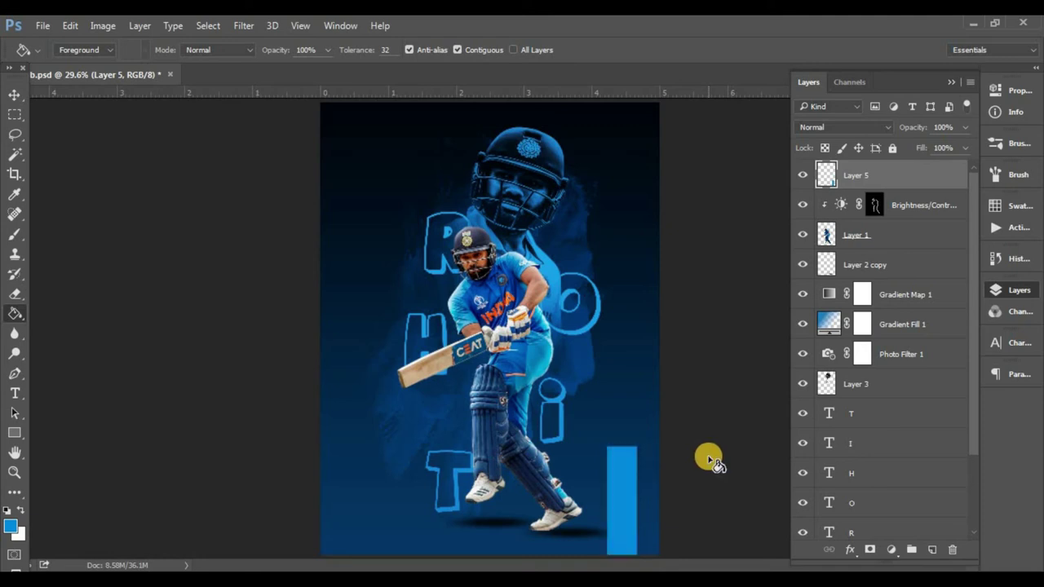
pyautogui.click(15, 135)
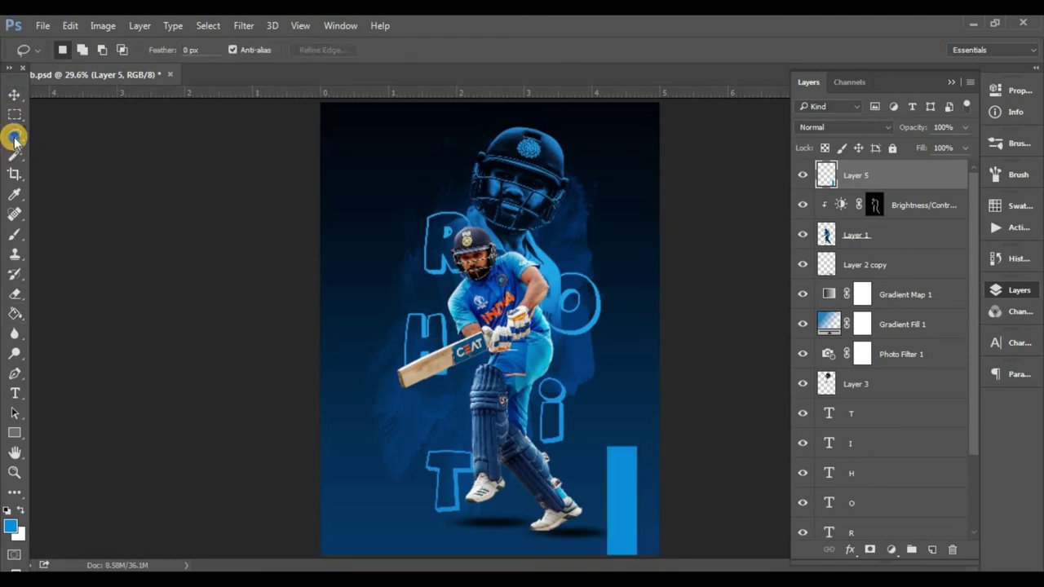
# Step: Trim the blue bar's top-left corner using a five-point polygonal selection, leaving a diagonal slant
pyautogui.click(89, 150)
pyautogui.scroll(1, 561, 440)
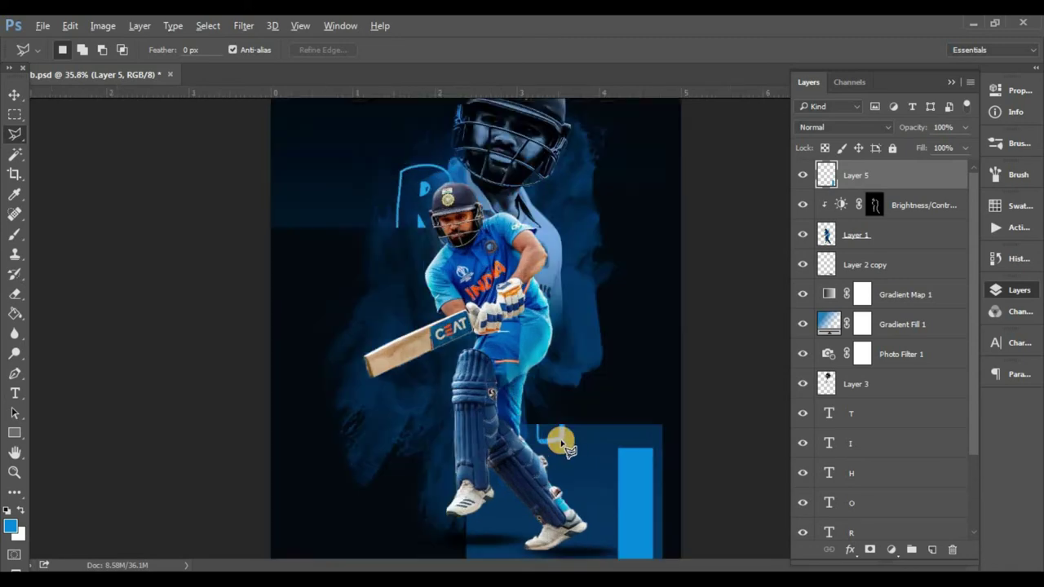
pyautogui.scroll(2, 561, 441)
pyautogui.scroll(1, 676, 478)
pyautogui.scroll(1, 606, 349)
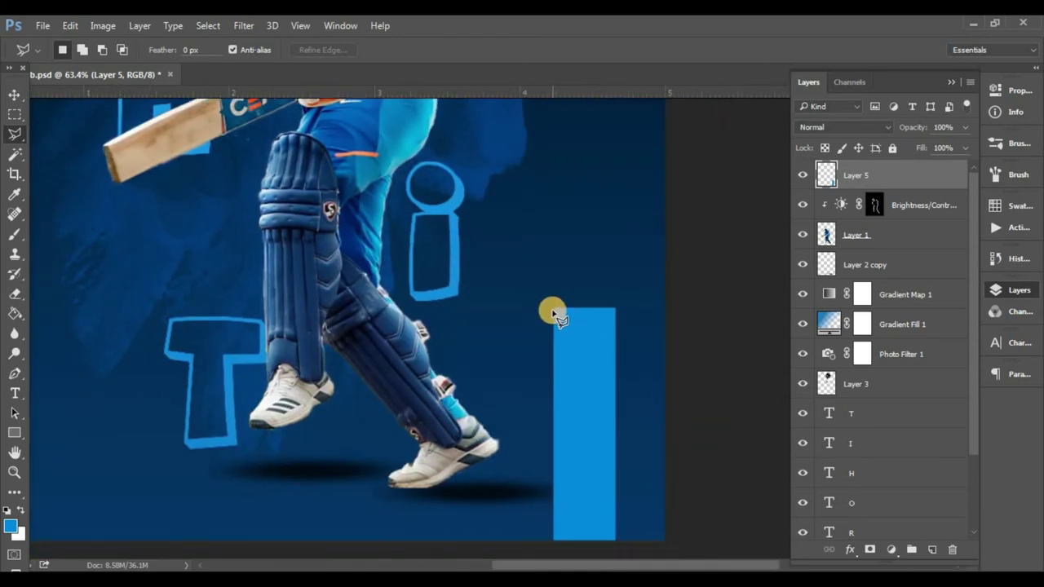
pyautogui.click(554, 309)
pyautogui.click(618, 356)
pyautogui.click(639, 292)
pyautogui.click(577, 242)
pyautogui.click(538, 282)
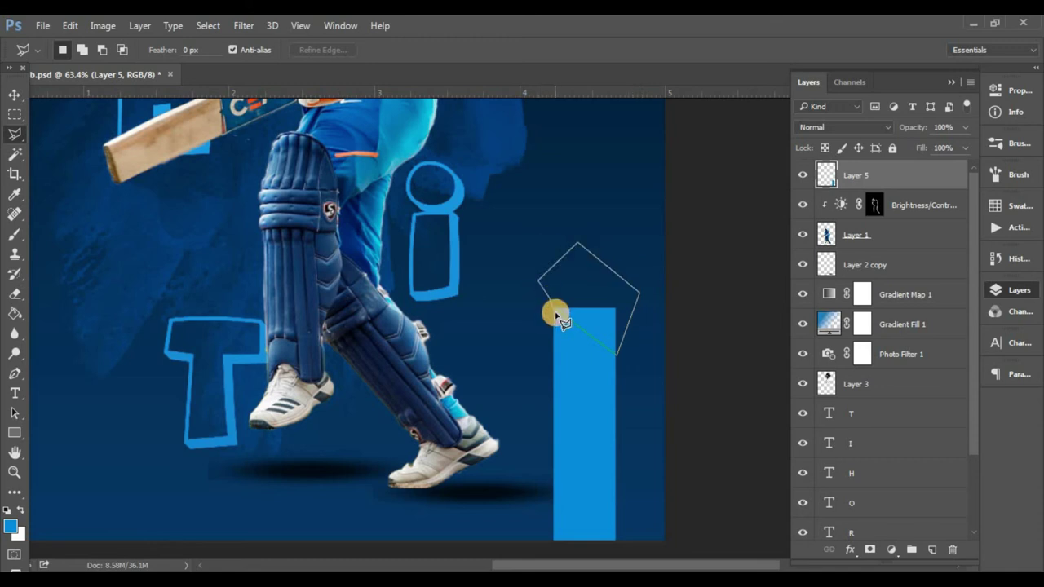
pyautogui.click(555, 309)
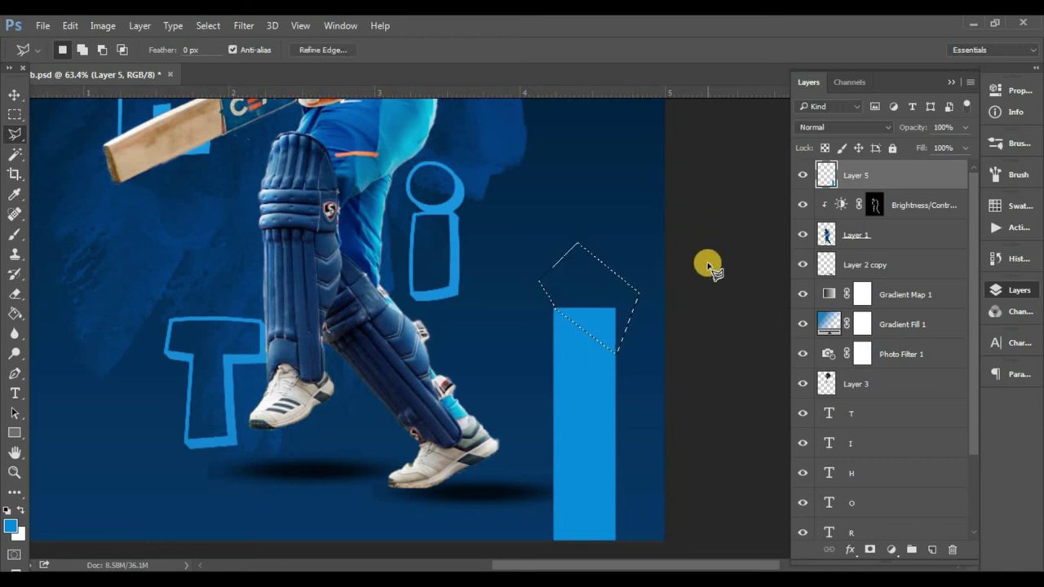
pyautogui.hotkey('ctrl', 'd')
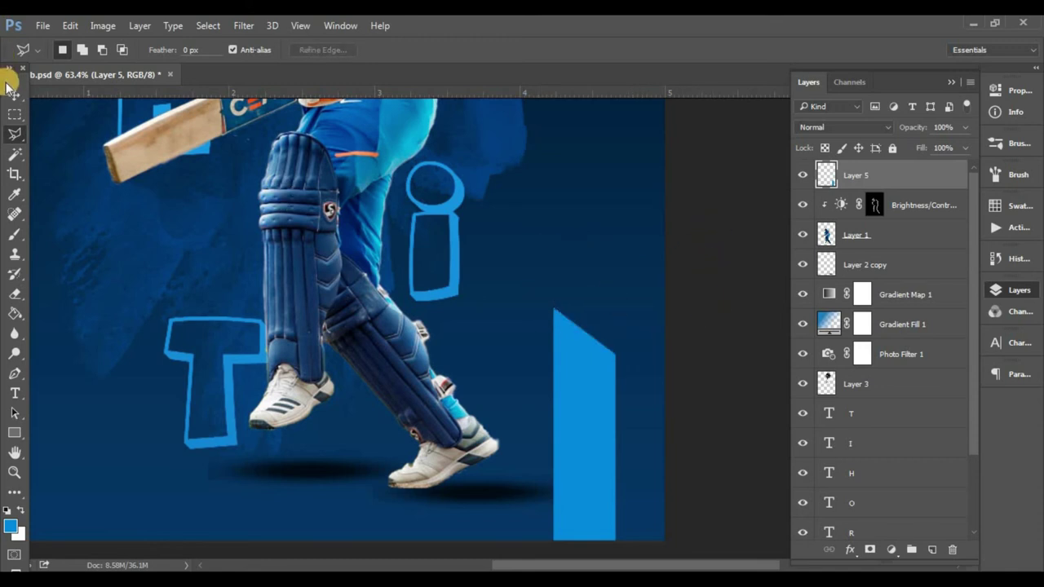
pyautogui.click(15, 94)
# Step: Free-transform the blue bar and flip it horizontally so it mirrors left to right
pyautogui.click(70, 26)
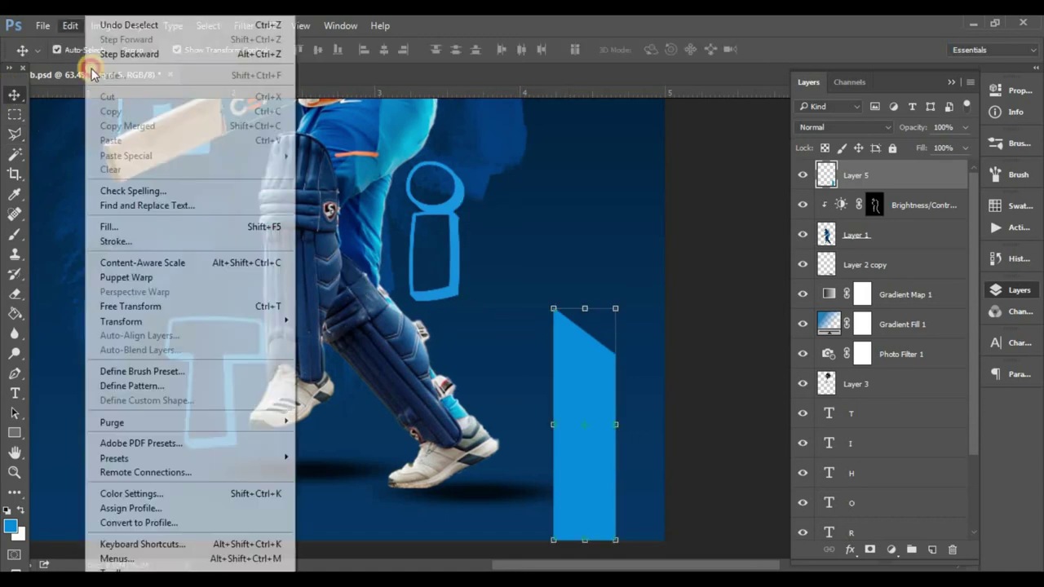
pyautogui.click(209, 306)
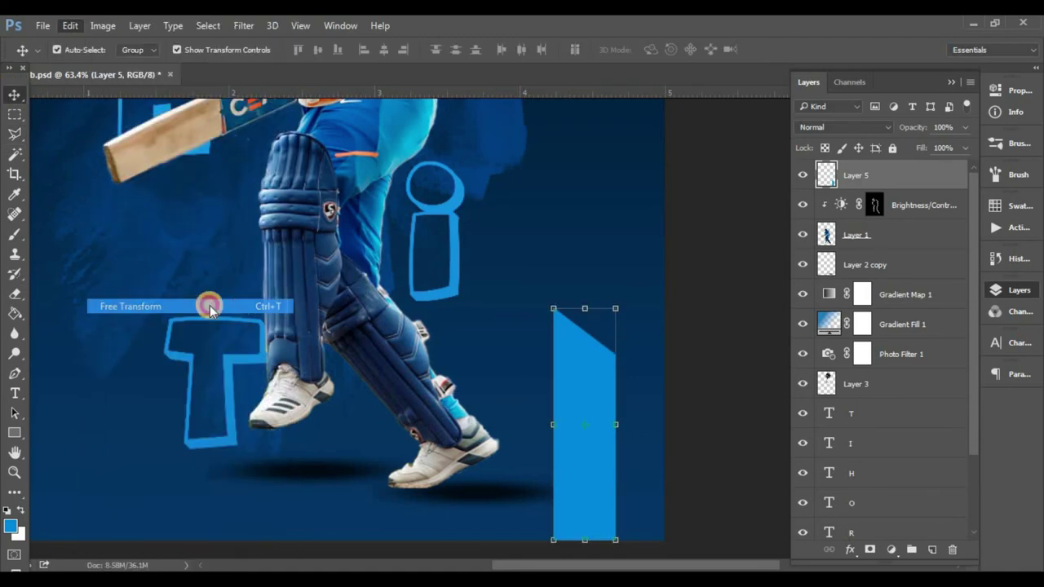
pyautogui.rightClick(599, 364)
pyautogui.click(625, 354)
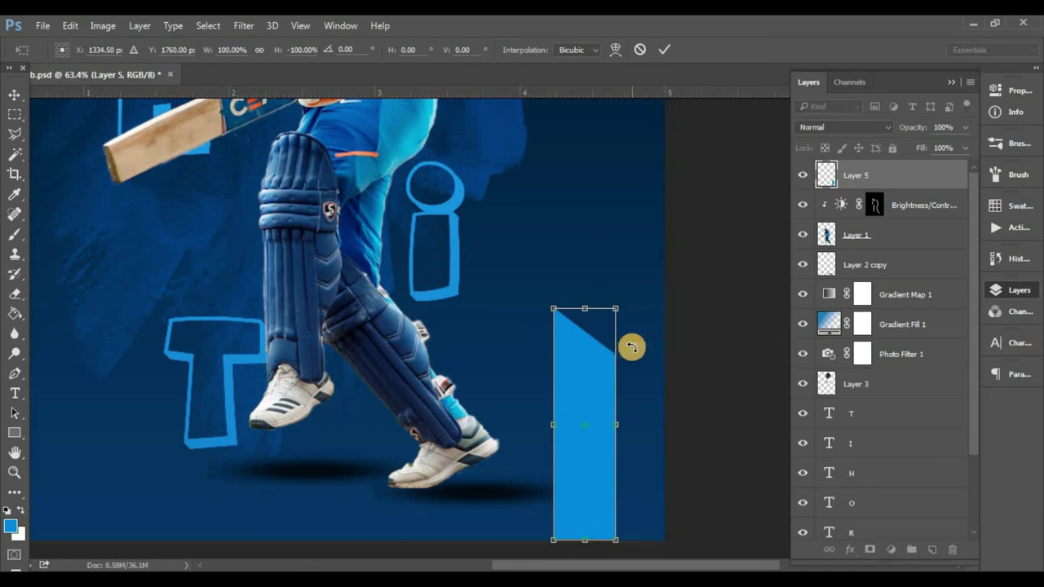
pyautogui.rightClick(608, 362)
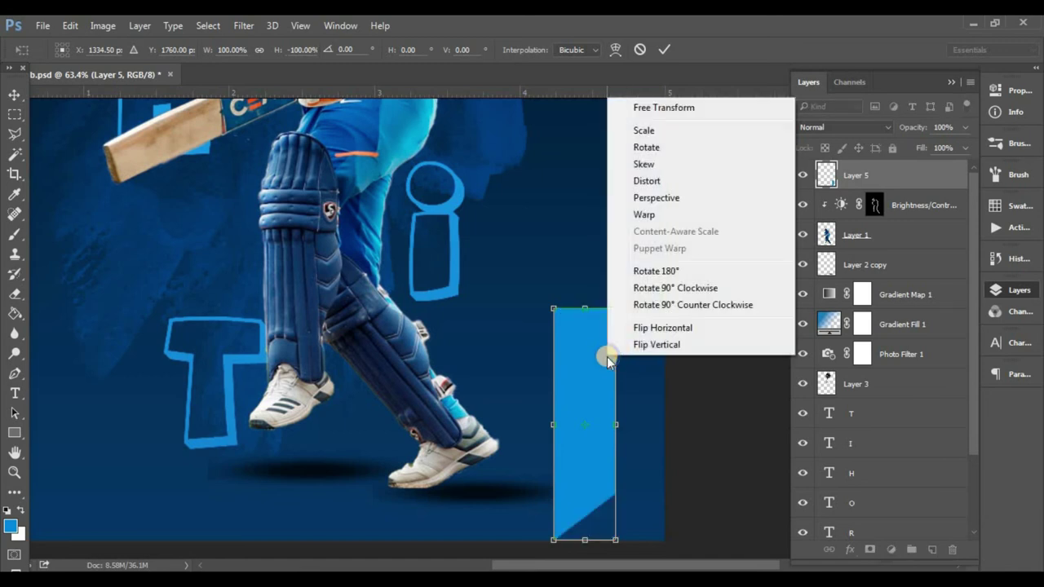
pyautogui.click(613, 353)
pyautogui.rightClick(591, 364)
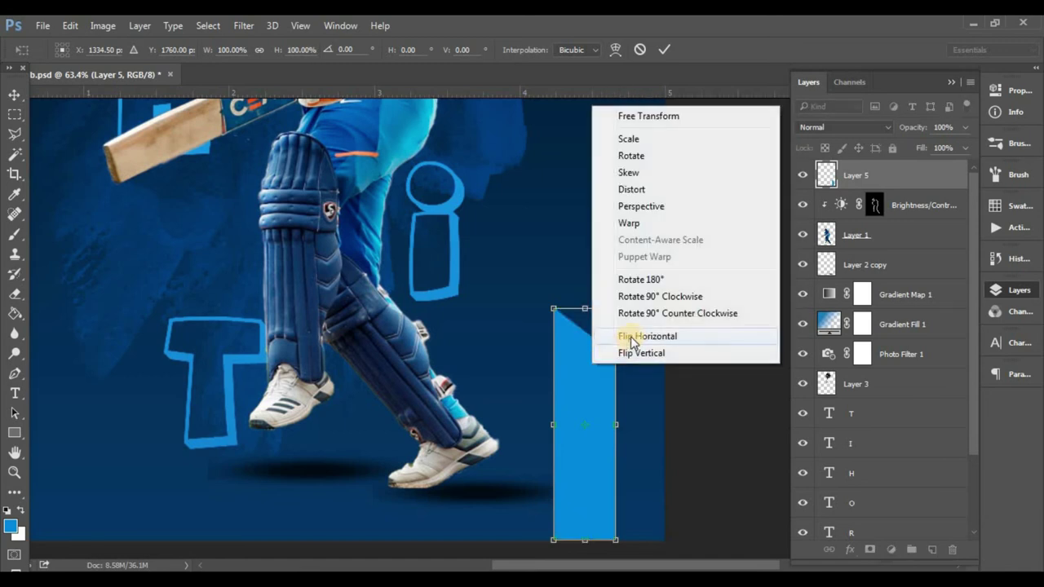
pyautogui.click(629, 333)
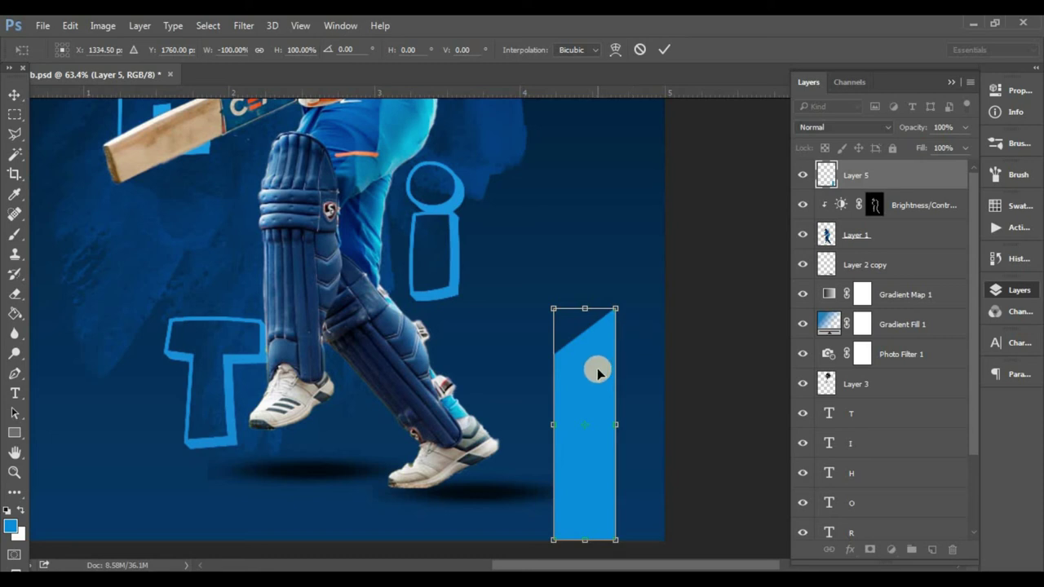
# Step: Lower Layer 5's opacity to 60%, commit the transform, and reselect the bar
pyautogui.moveTo(912, 128); pyautogui.dragTo(895, 131)
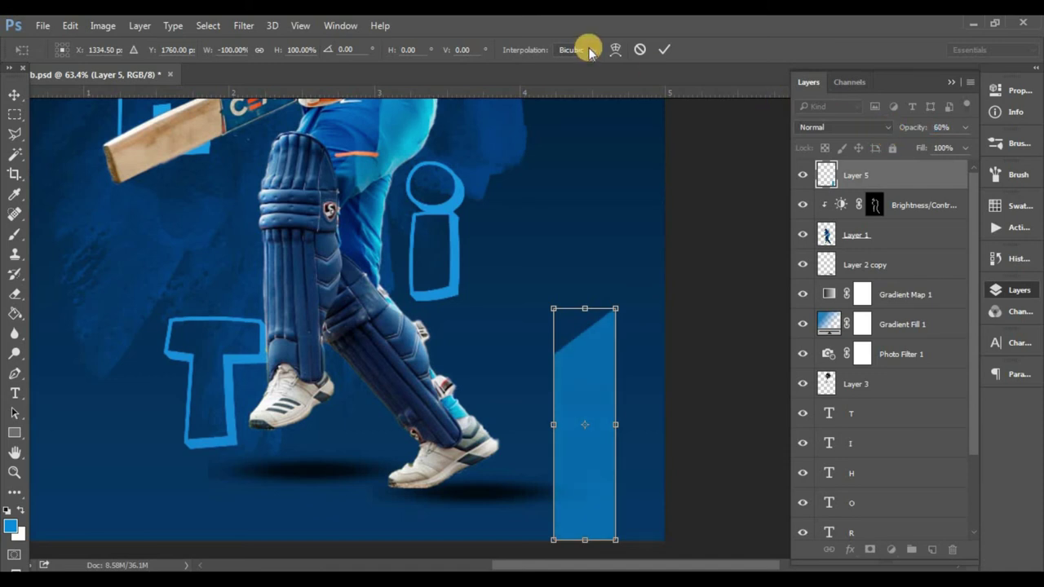
pyautogui.click(665, 49)
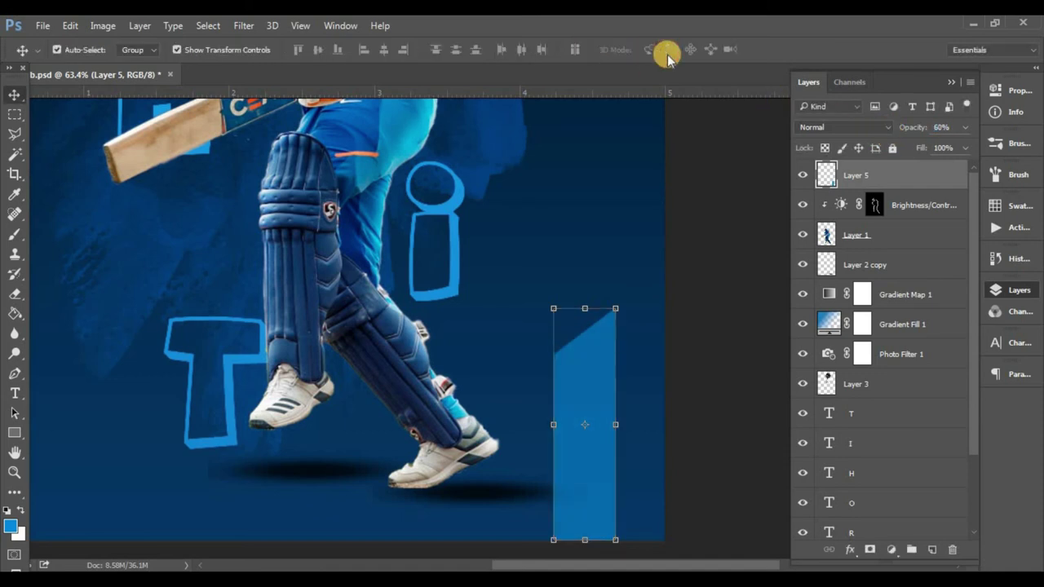
pyautogui.click(683, 359)
pyautogui.scroll(-3, 592, 335)
pyautogui.scroll(-2, 595, 375)
pyautogui.scroll(1, 587, 445)
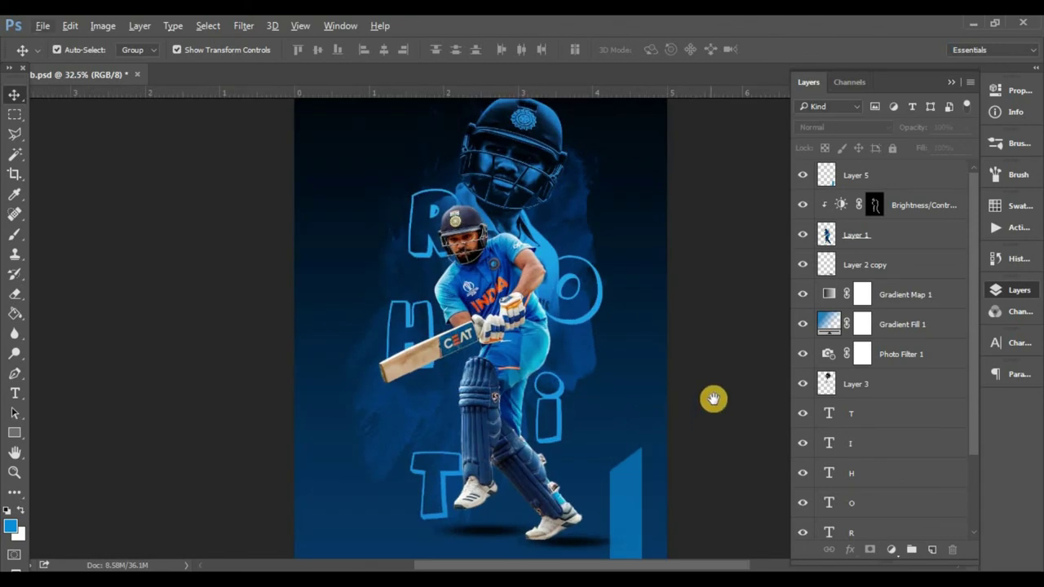
pyautogui.click(877, 176)
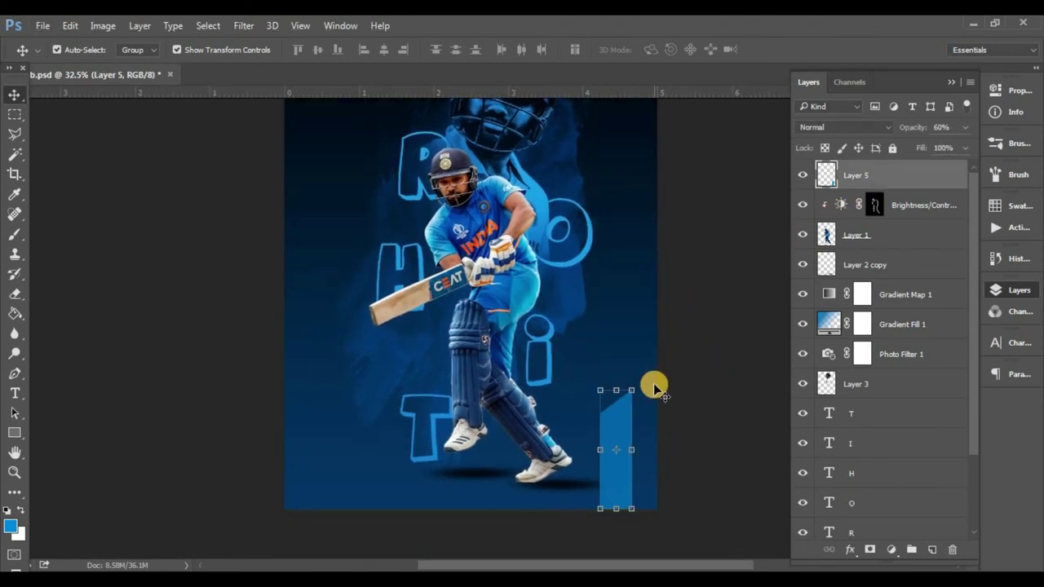
# Step: Set the blue bar layer's blend mode to Overlay
pyautogui.click(812, 127)
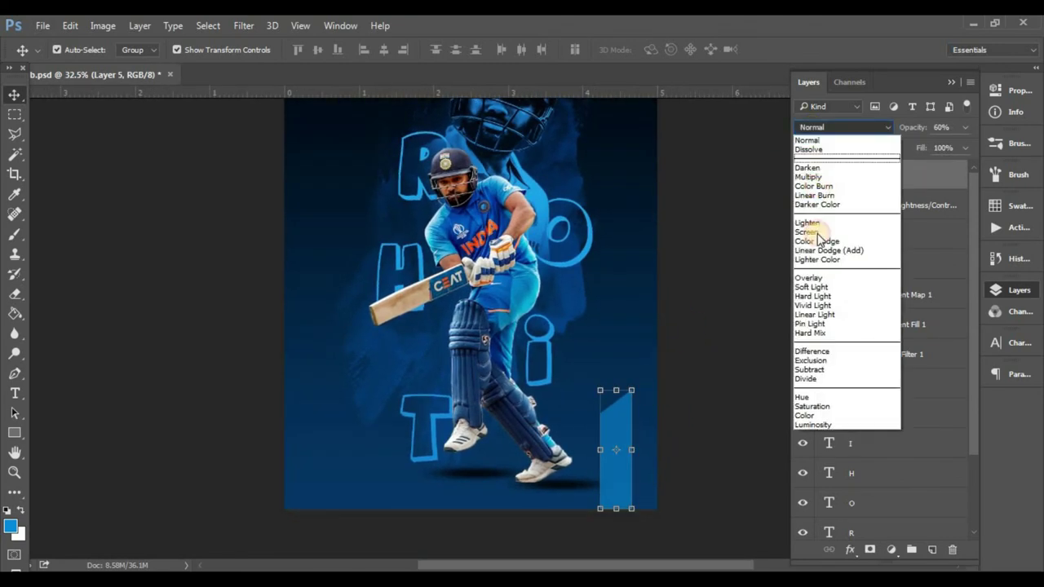
pyautogui.click(808, 278)
pyautogui.click(694, 422)
pyautogui.click(625, 442)
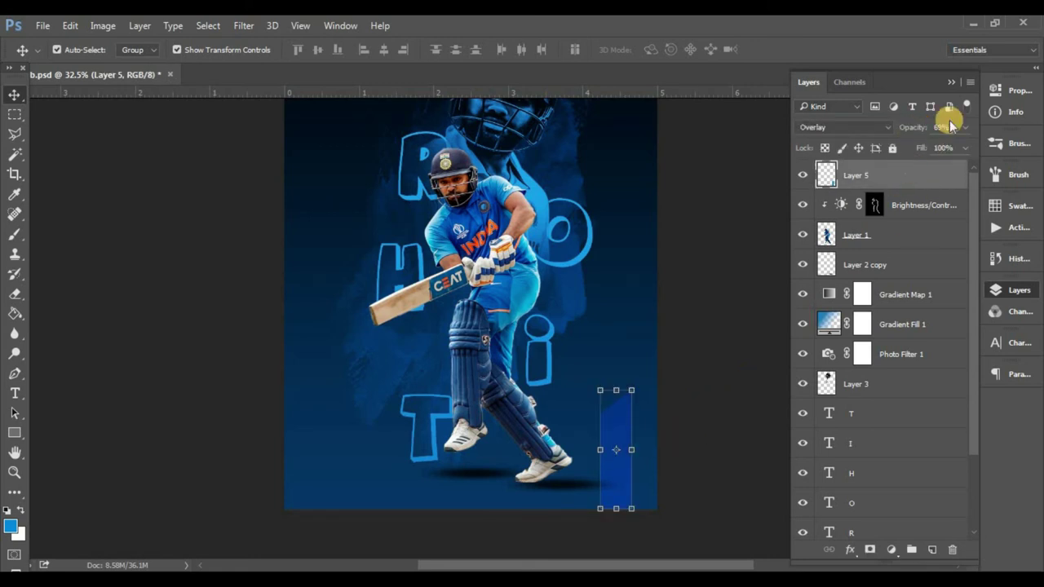
# Step: Duplicate Layer 5, shift the copy right, then delete the duplicate
pyautogui.click(970, 83)
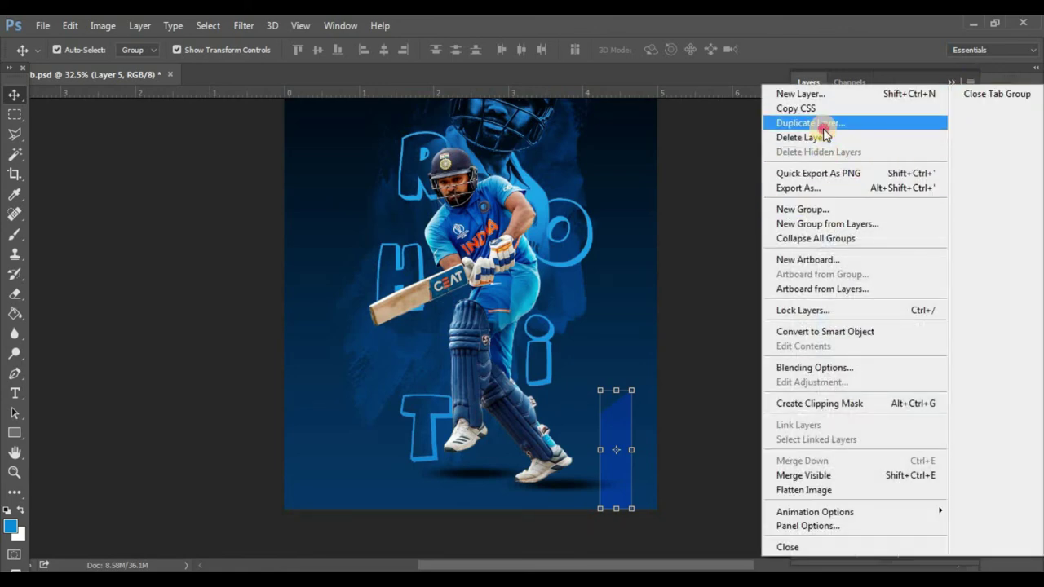
pyautogui.click(820, 124)
pyautogui.click(670, 193)
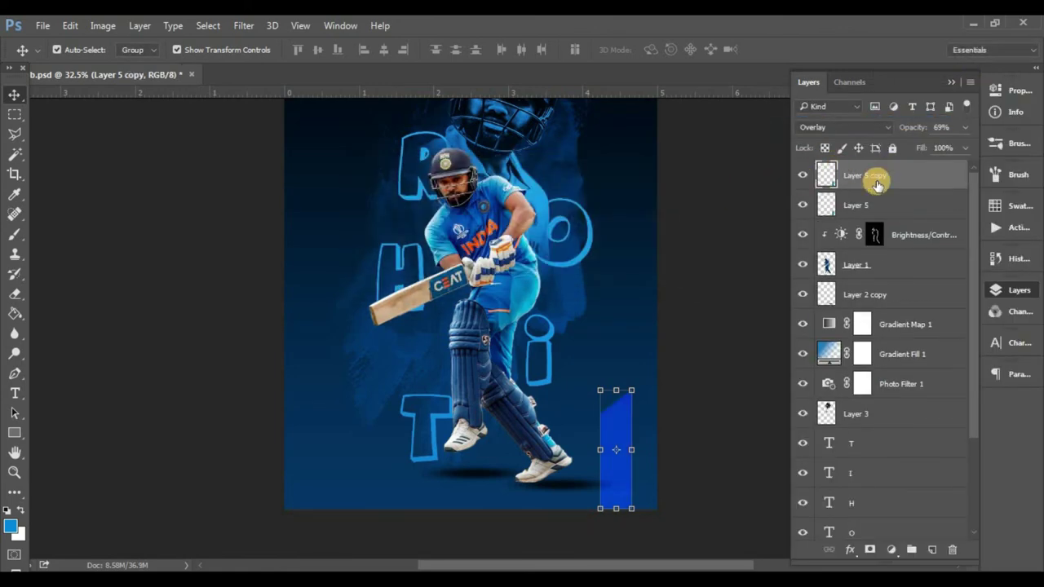
pyautogui.moveTo(628, 428); pyautogui.dragTo(646, 421)
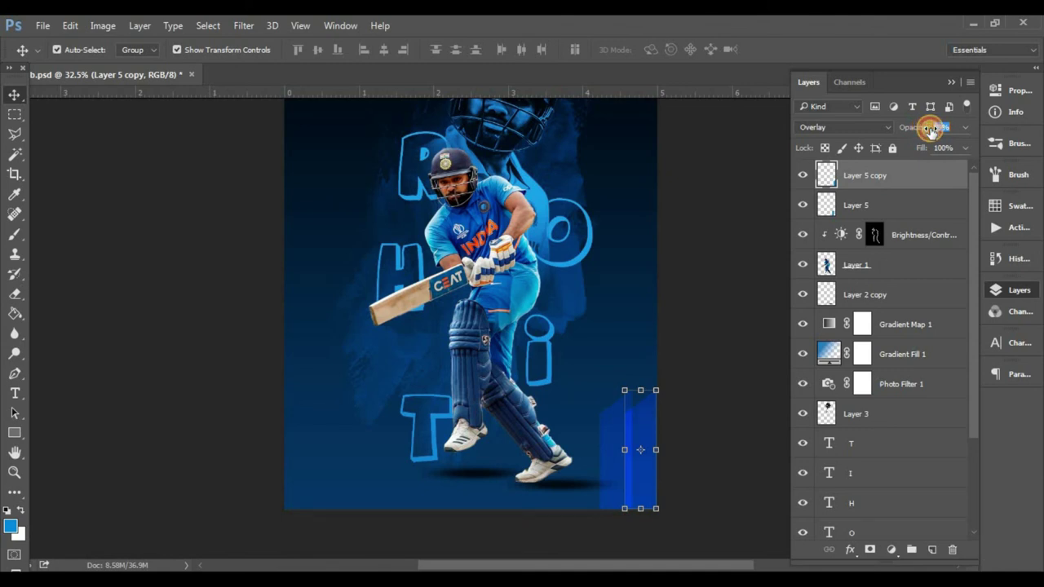
pyautogui.click(895, 200)
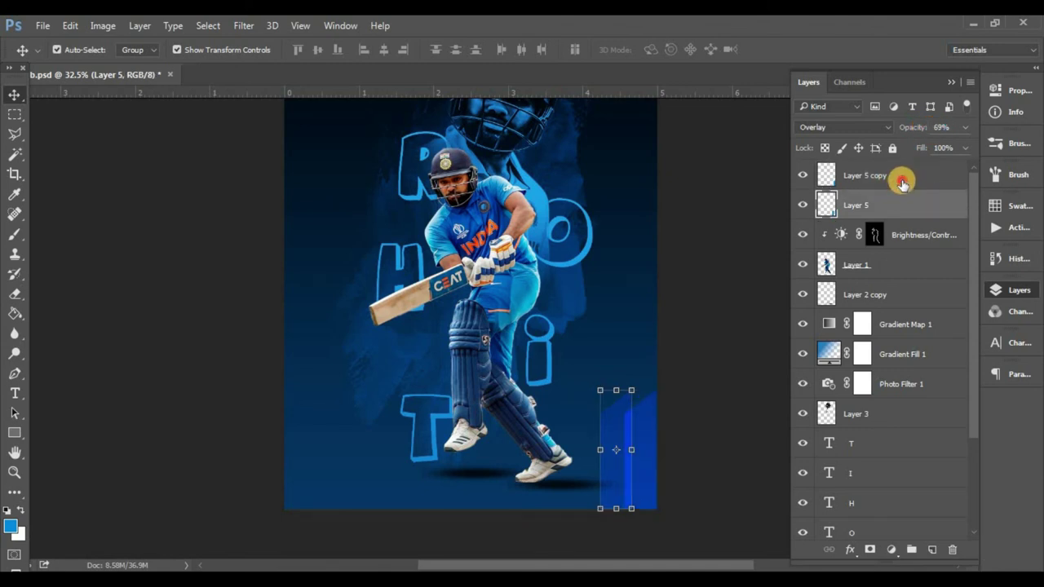
pyautogui.click(901, 178)
pyautogui.press('Delete')
# Step: Nudge the blue bar into place at bottom-right and zoom out to view the whole poster
pyautogui.keyDown('ctrl'); pyautogui.click(634, 430); pyautogui.keyUp('ctrl')
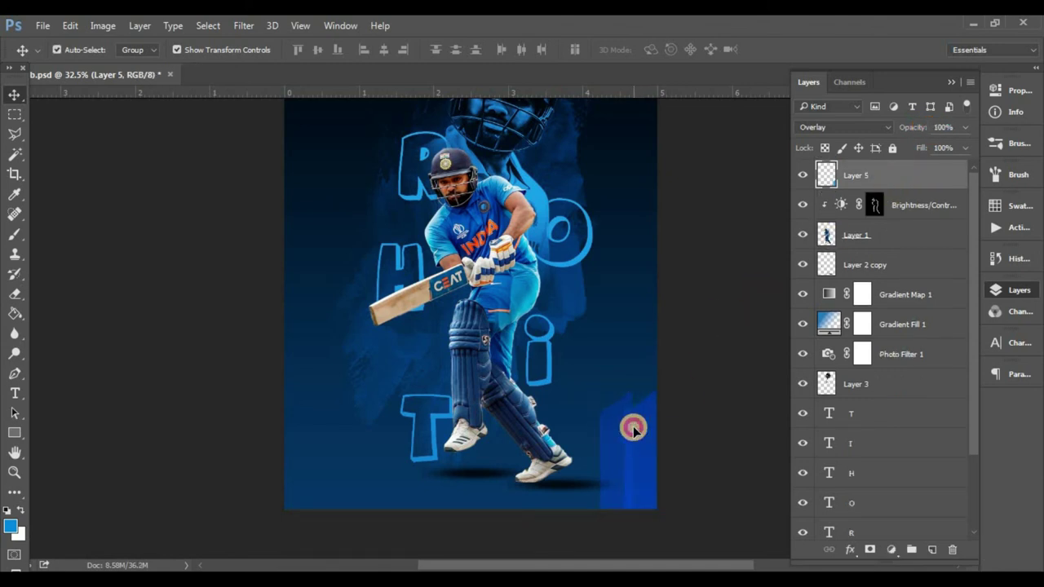
pyautogui.moveTo(627, 430); pyautogui.dragTo(625, 433)
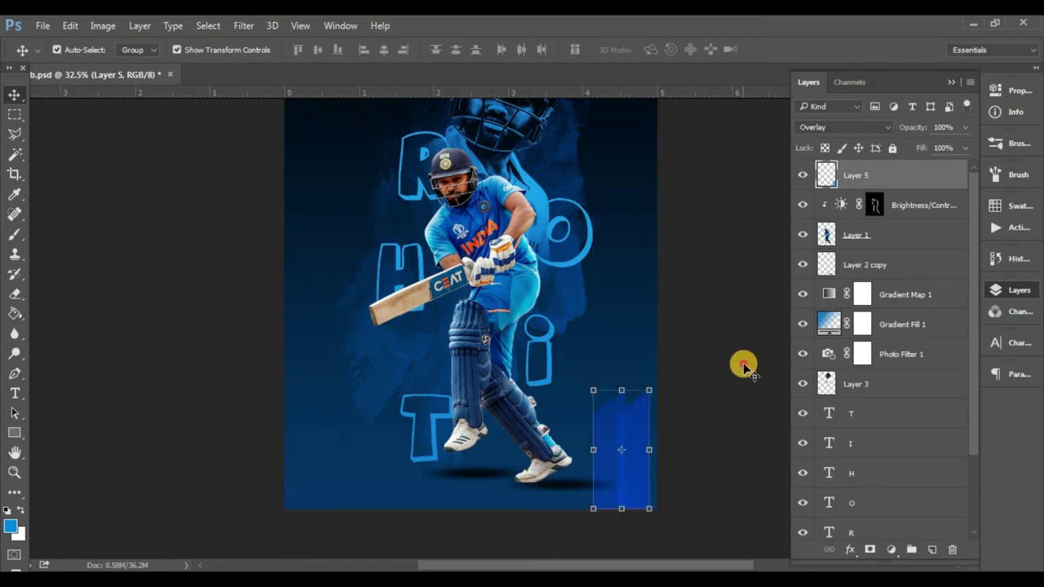
pyautogui.click(735, 367)
pyautogui.click(889, 179)
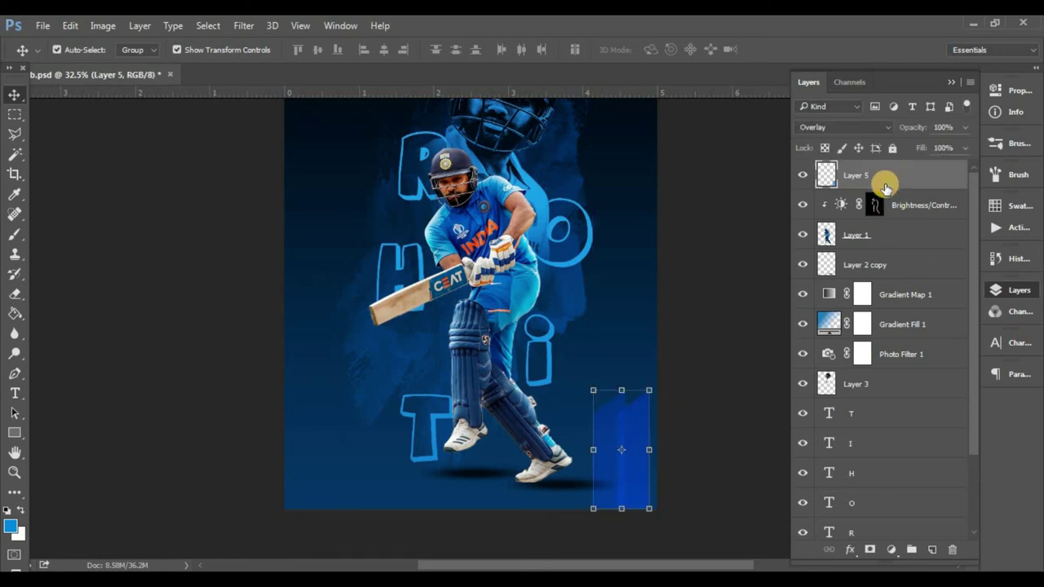
pyautogui.hotkey('ctrl', '-')
pyautogui.click(892, 174)
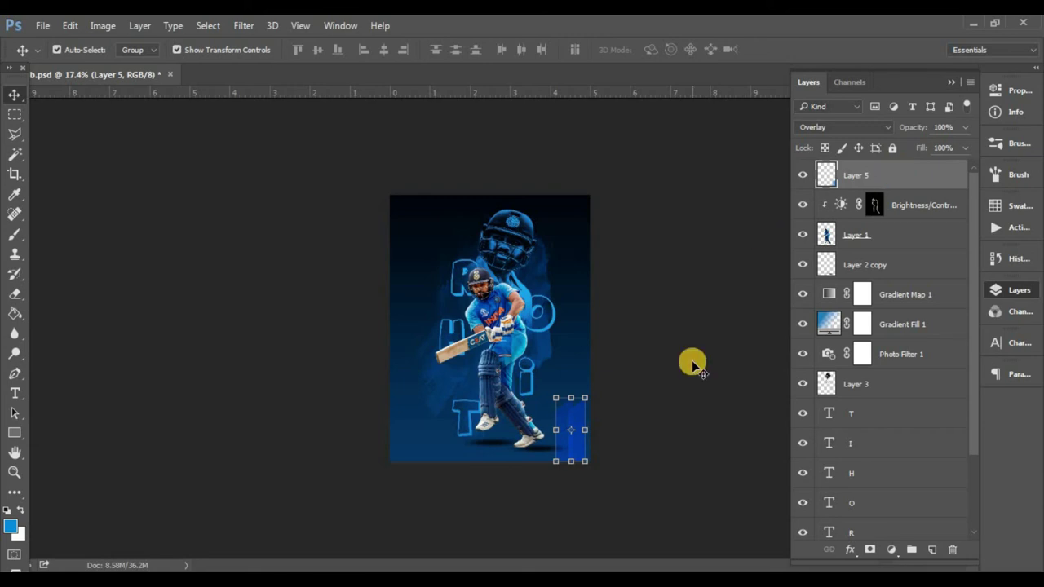
pyautogui.click(693, 362)
pyautogui.click(913, 177)
# Step: Duplicate Layer 5 and drag the copy up to the top-left of the poster
pyautogui.click(970, 81)
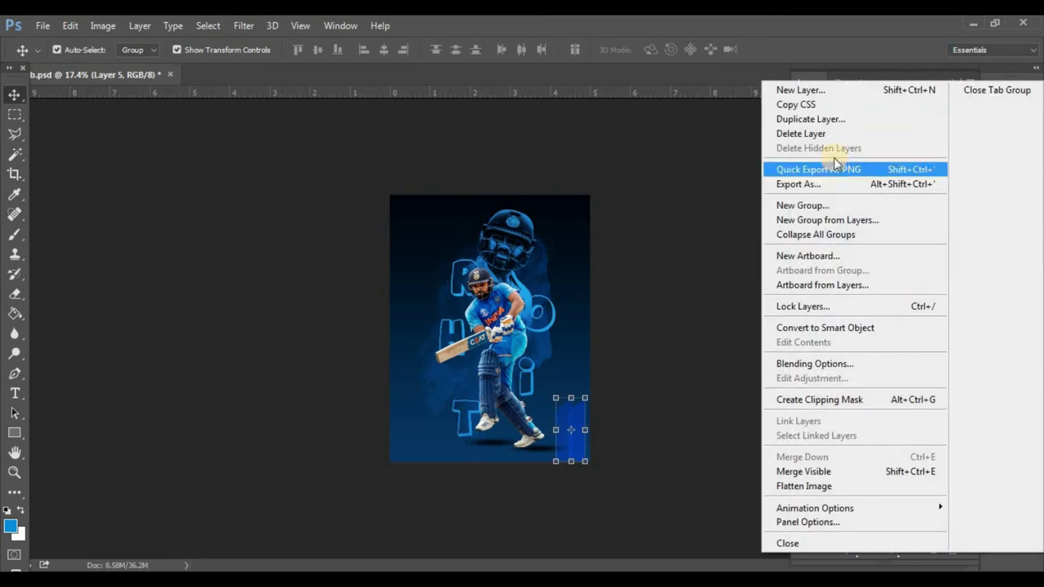
pyautogui.click(820, 121)
pyautogui.click(661, 195)
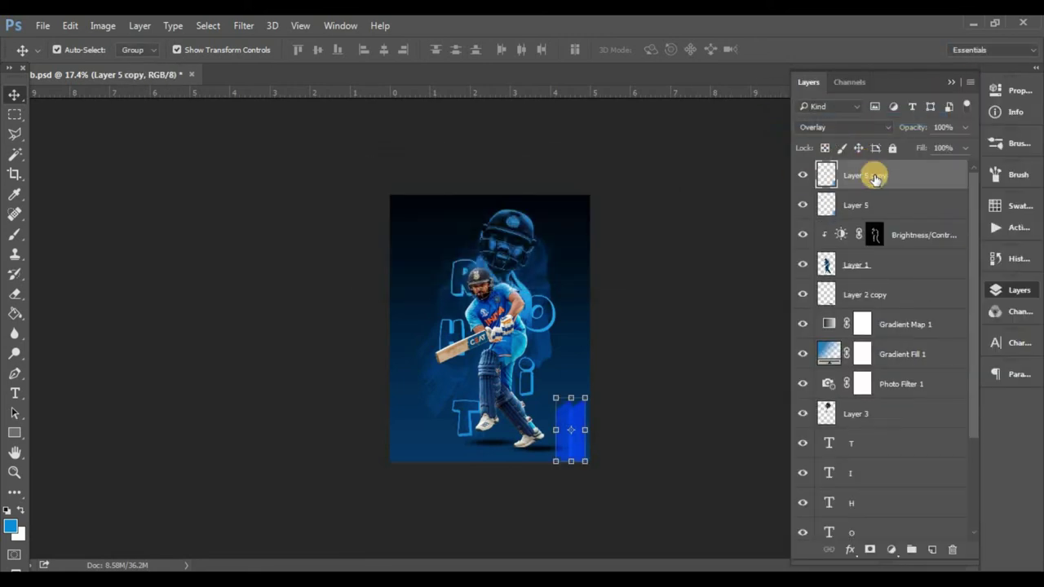
pyautogui.moveTo(576, 416); pyautogui.dragTo(411, 233)
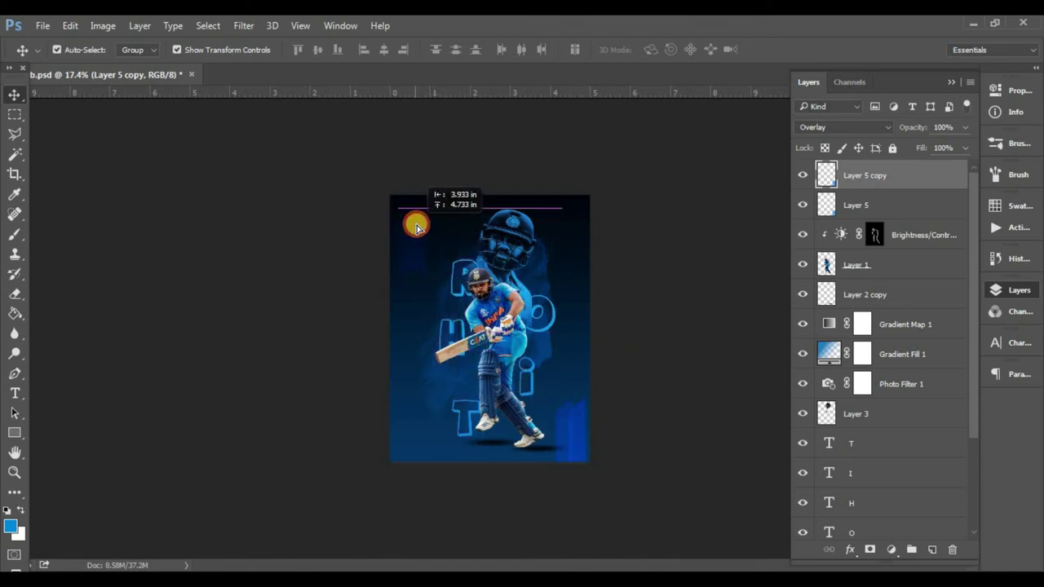
pyautogui.moveTo(411, 228); pyautogui.dragTo(413, 225)
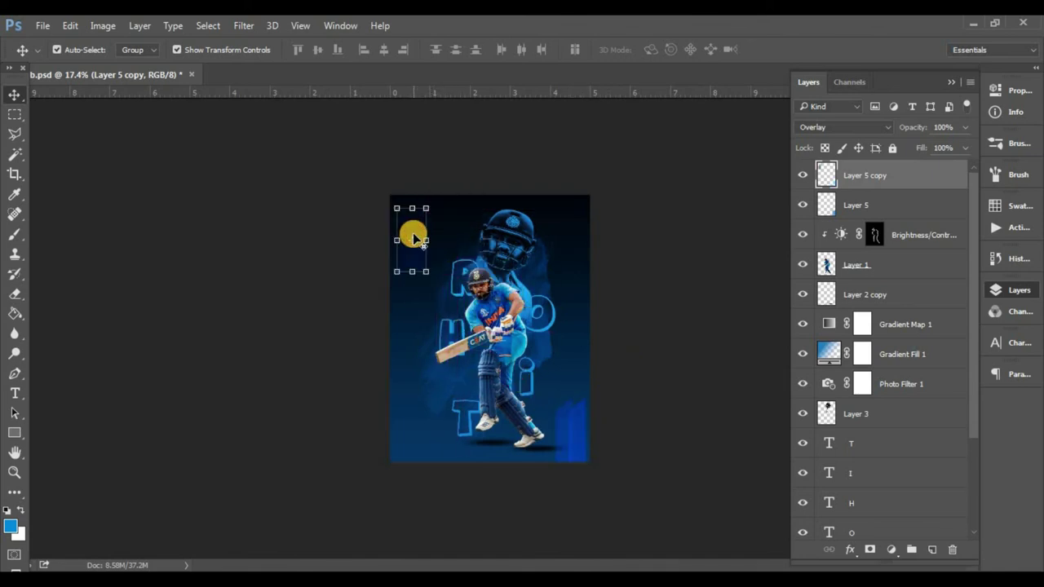
# Step: Free-transform the Layer 5 copy, flipping it vertically and horizontally
pyautogui.click(72, 25)
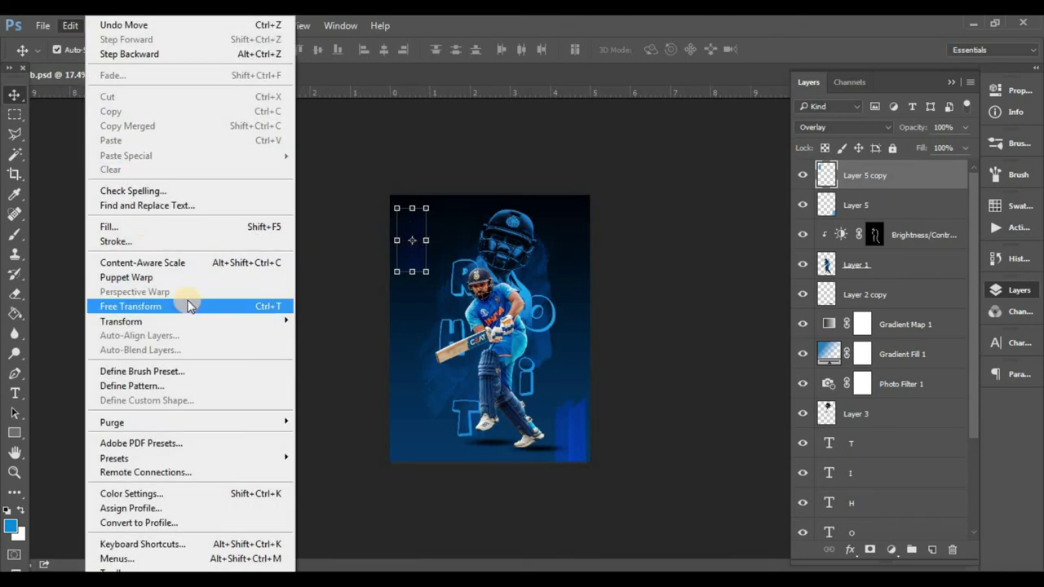
pyautogui.click(190, 306)
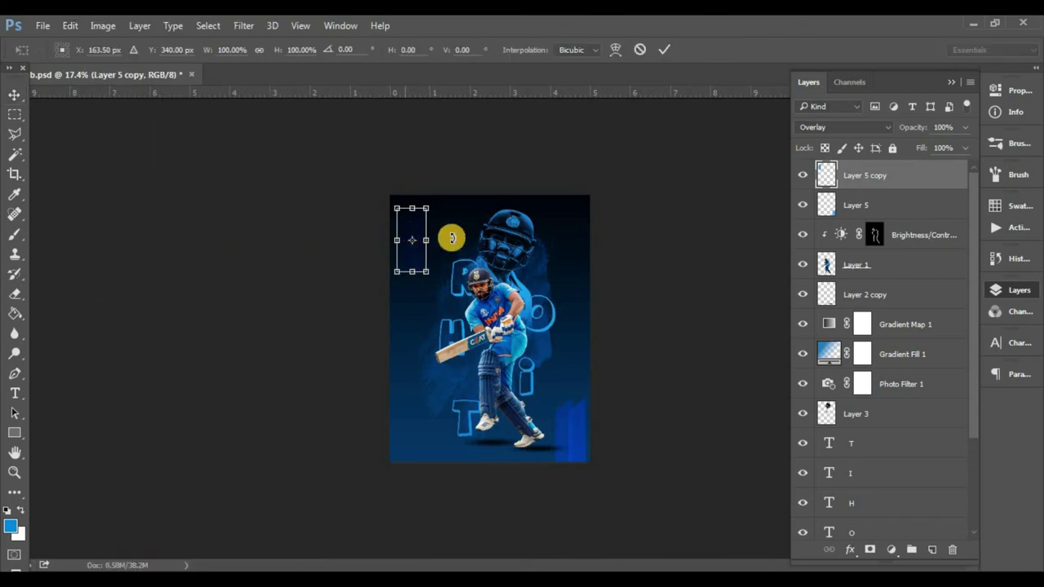
pyautogui.rightClick(406, 251)
pyautogui.click(451, 495)
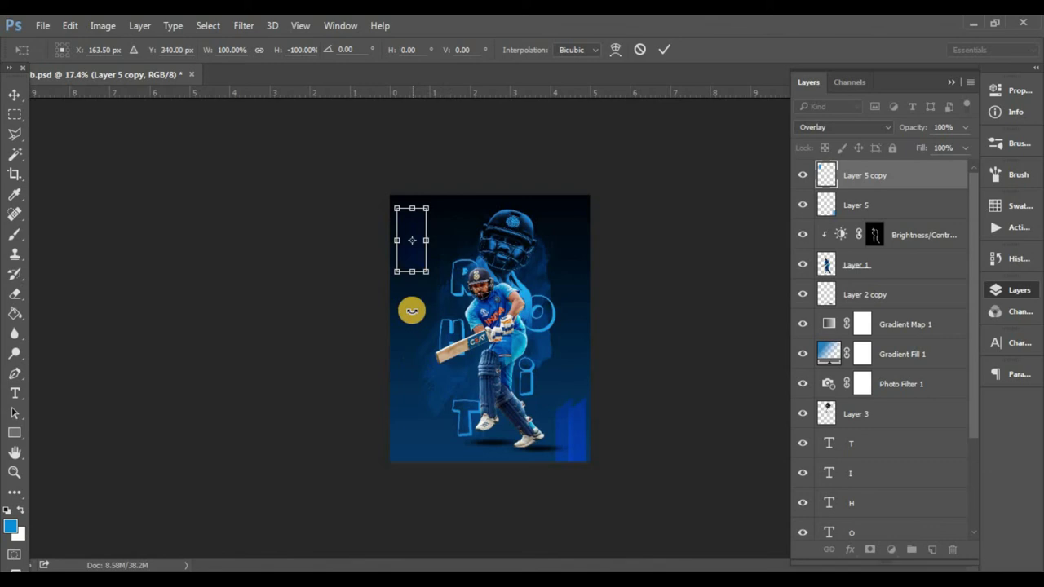
pyautogui.rightClick(412, 259)
pyautogui.click(478, 486)
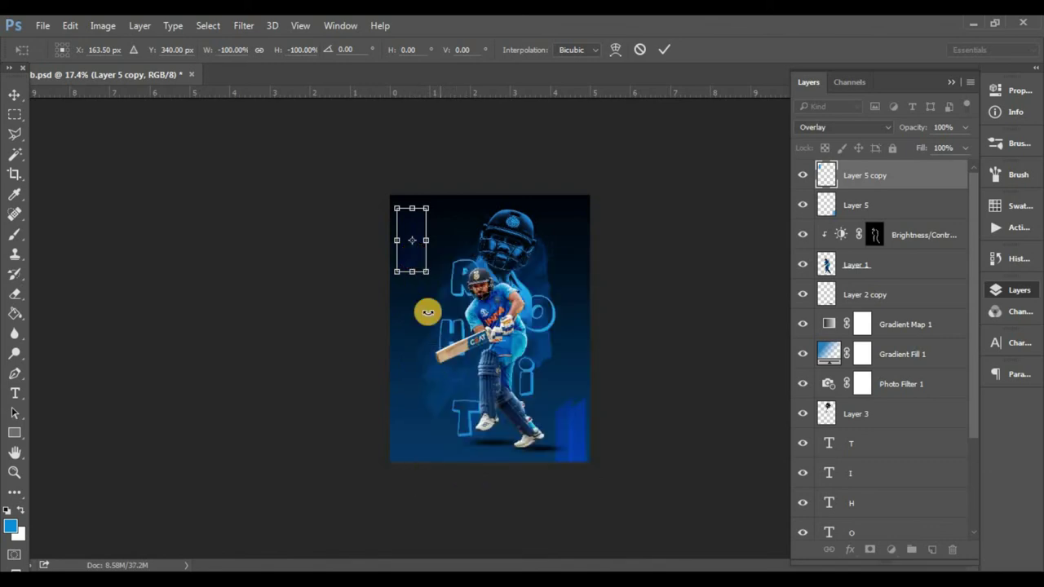
pyautogui.moveTo(418, 266); pyautogui.dragTo(421, 260)
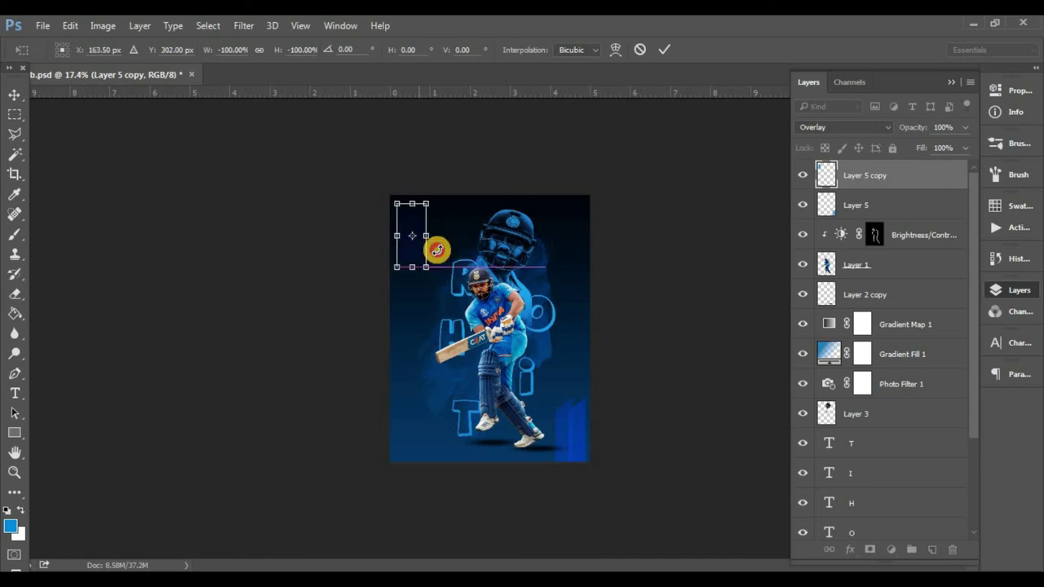
pyautogui.click(664, 49)
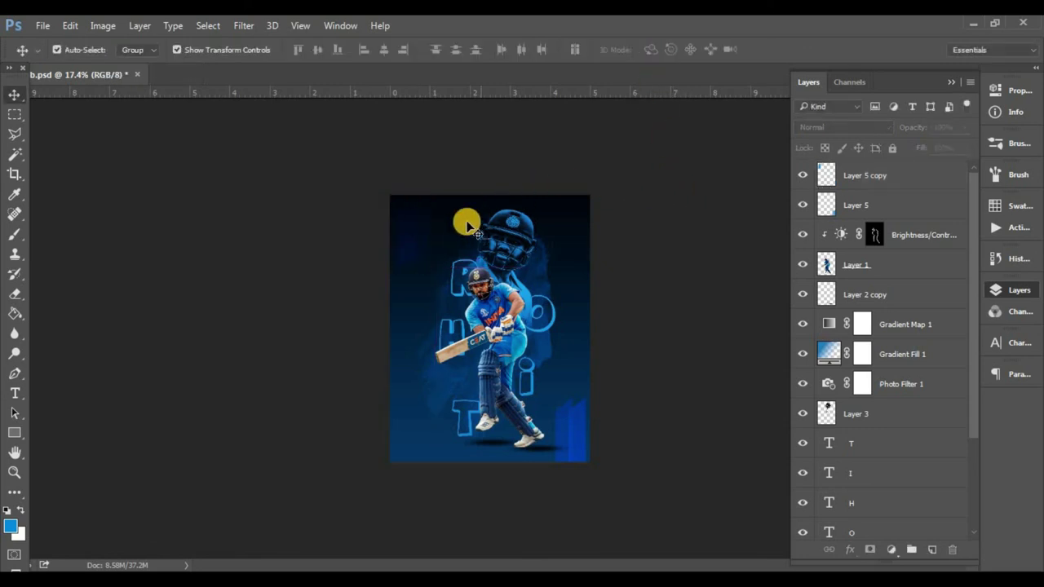
# Step: Nudge the flipped copy into the top-left corner and deselect it
pyautogui.moveTo(411, 217); pyautogui.dragTo(410, 216)
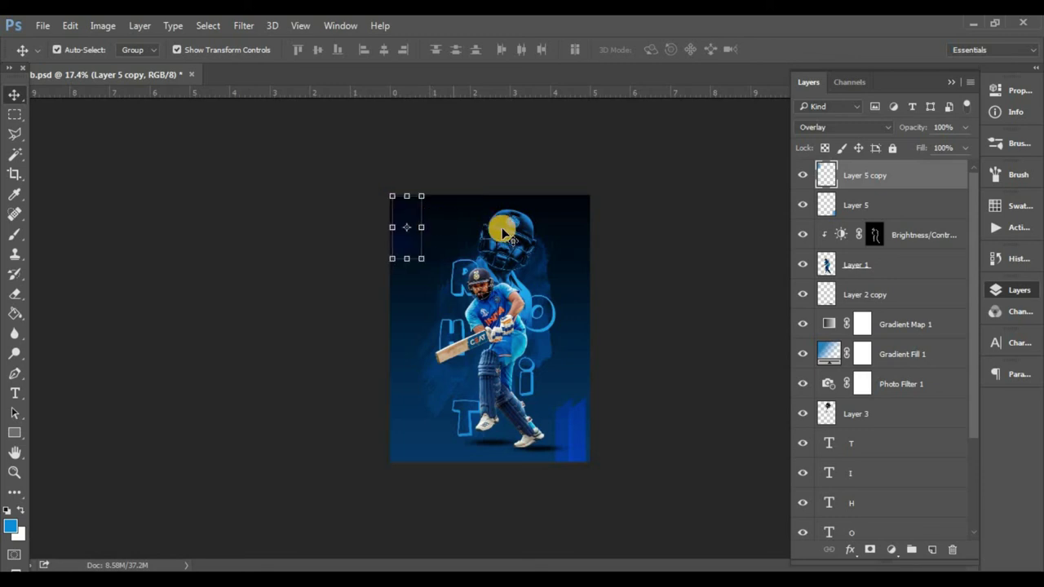
pyautogui.click(675, 228)
pyautogui.scroll(-1, 606, 217)
pyautogui.scroll(-3, 583, 350)
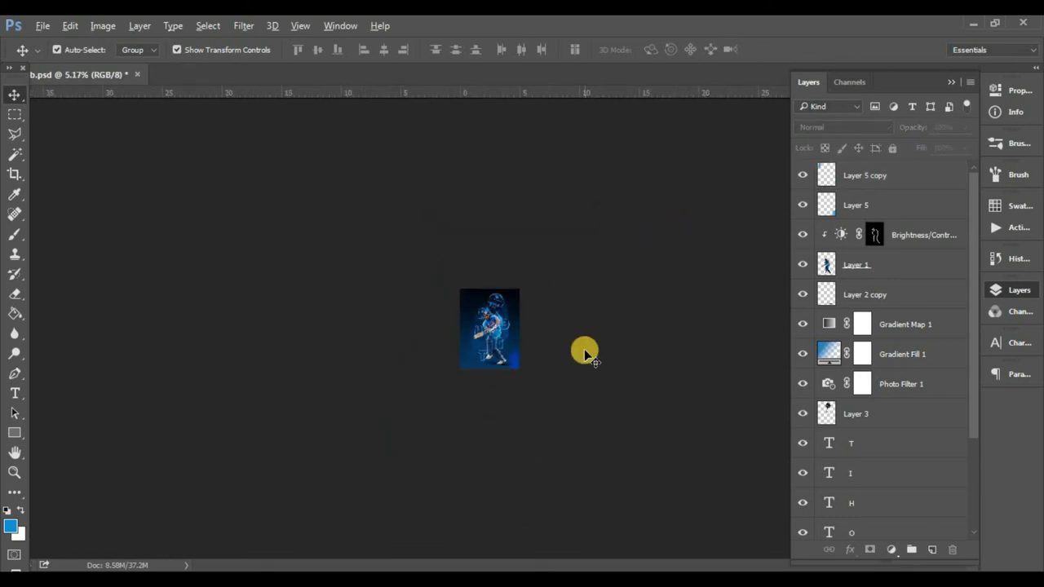
pyautogui.scroll(3, 567, 310)
# Step: Stamp all visible layers into a new merged layer at the top
pyautogui.click(642, 284)
pyautogui.hotkey('alt', '.')
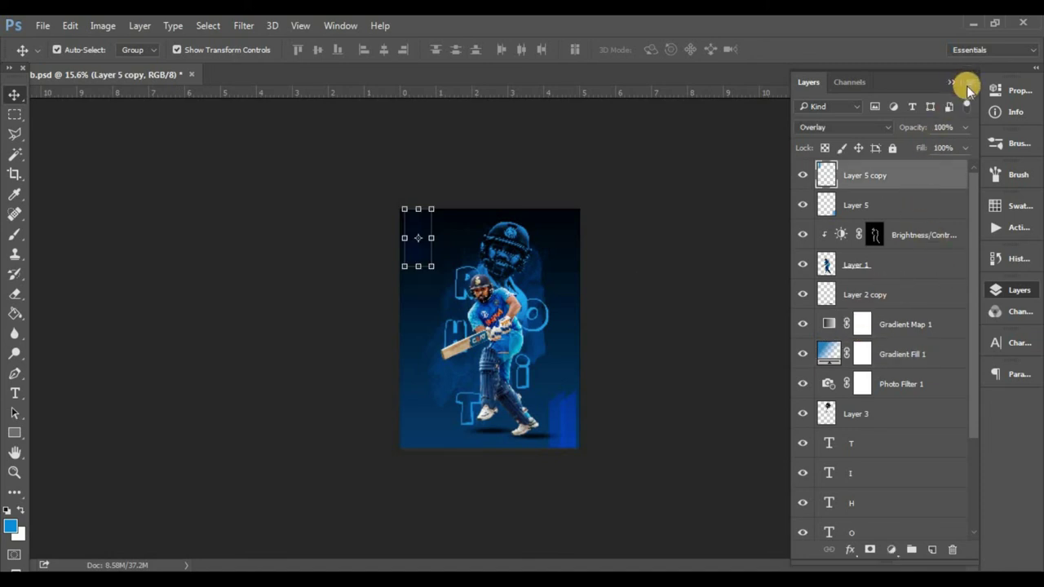
pyautogui.hotkey('ctrl', 'shift', 'alt', 'e')
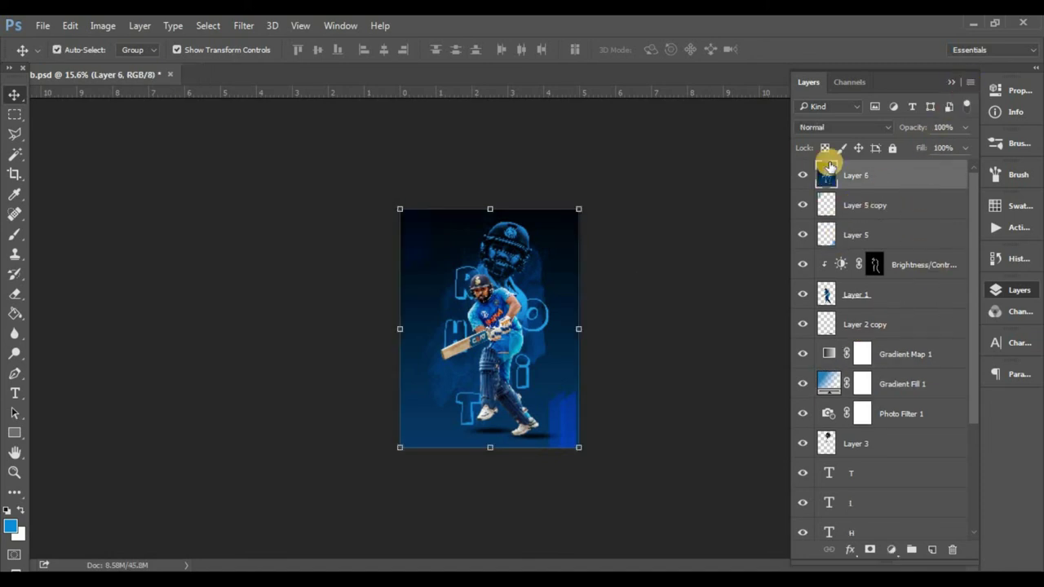
# Step: In Camera Raw, set Exposure +0.15, Contrast +28, Highlights −18, Whites +24, Blacks +13
pyautogui.click(245, 25)
pyautogui.click(332, 117)
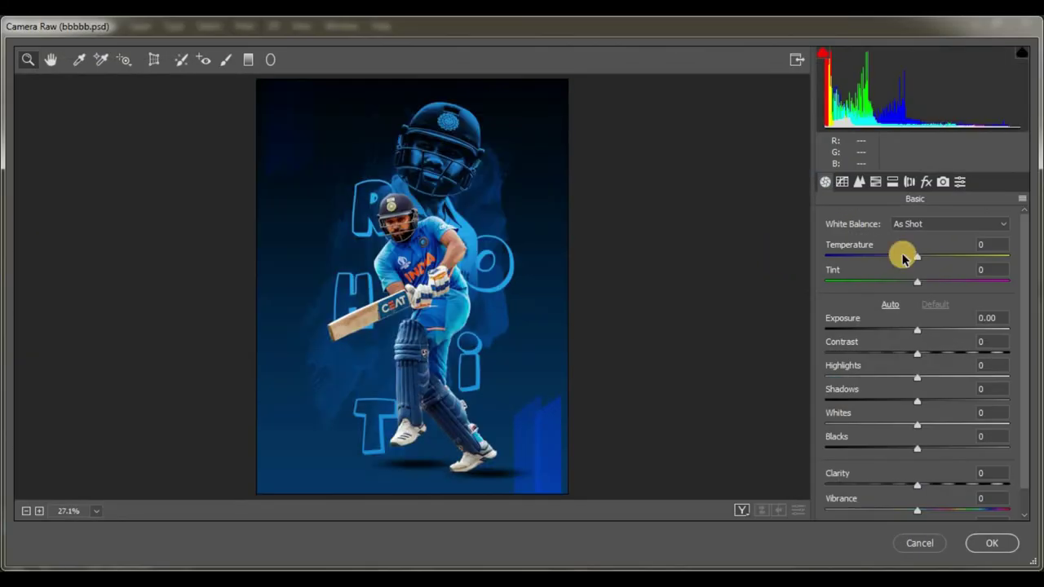
pyautogui.moveTo(919, 330); pyautogui.dragTo(924, 356)
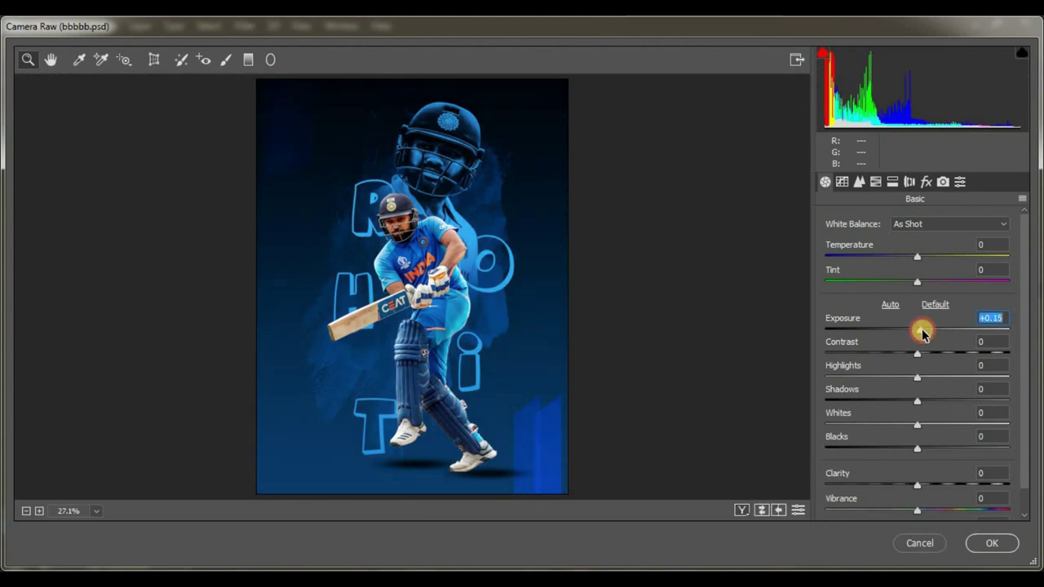
pyautogui.click(990, 343)
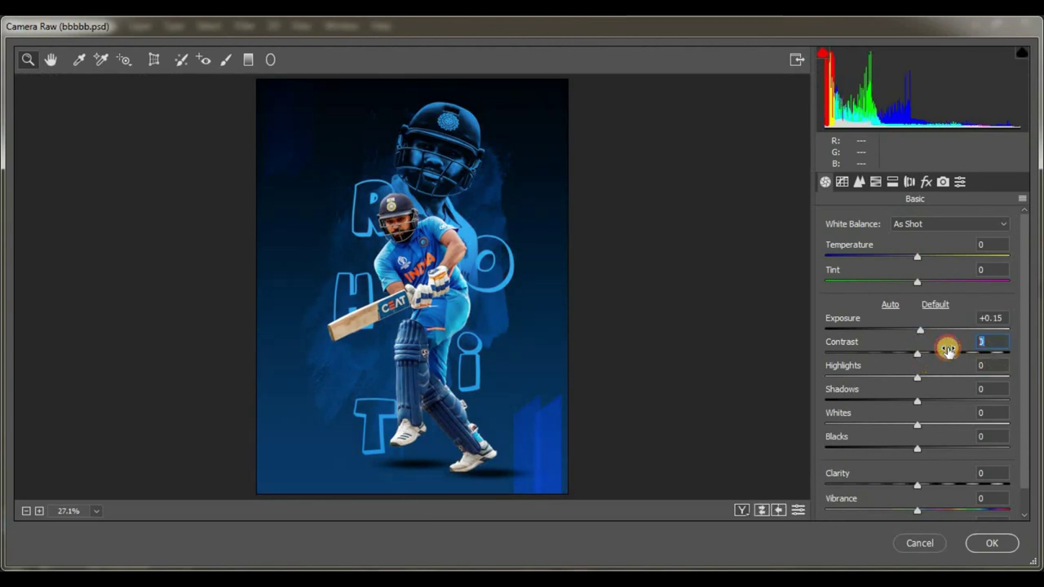
pyautogui.write('28')
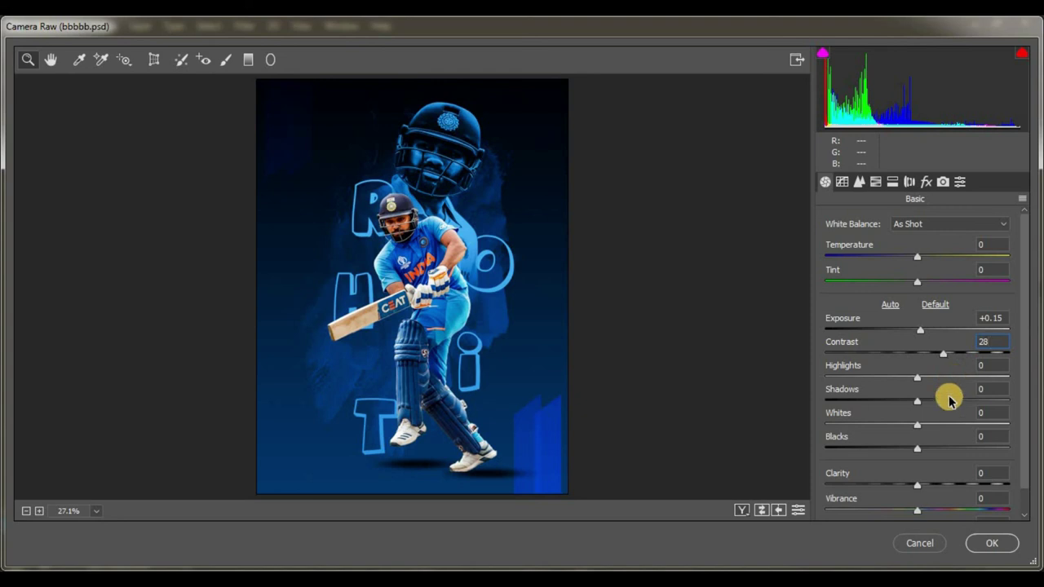
pyautogui.moveTo(918, 378); pyautogui.dragTo(903, 383)
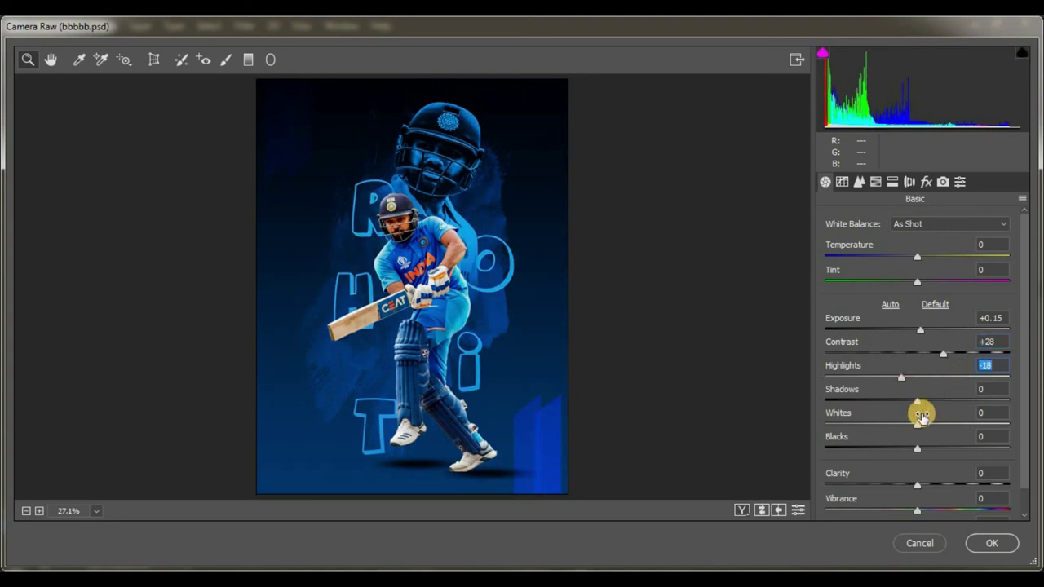
pyautogui.moveTo(922, 425); pyautogui.dragTo(943, 424)
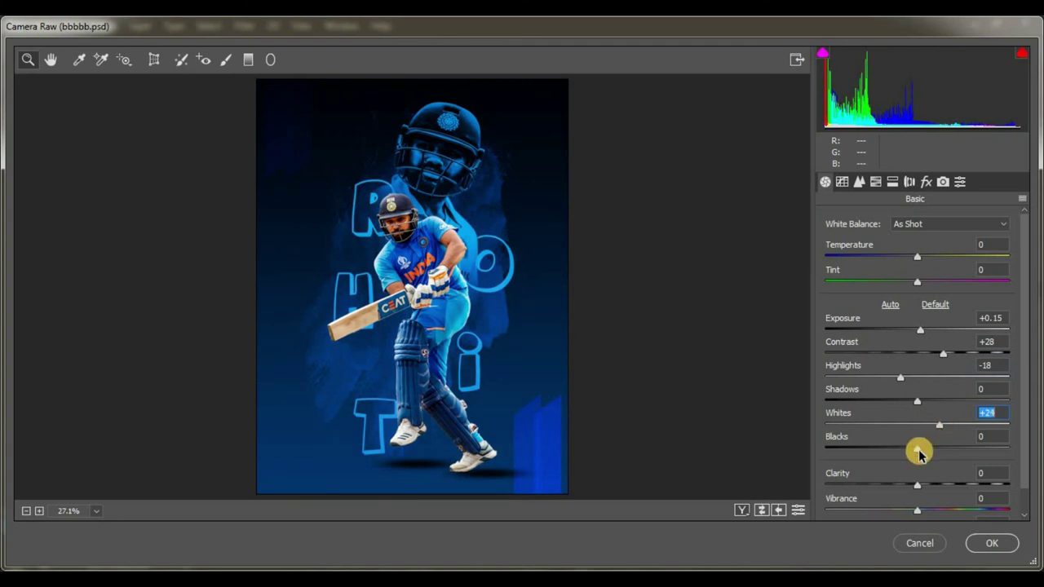
pyautogui.moveTo(919, 453); pyautogui.dragTo(933, 453)
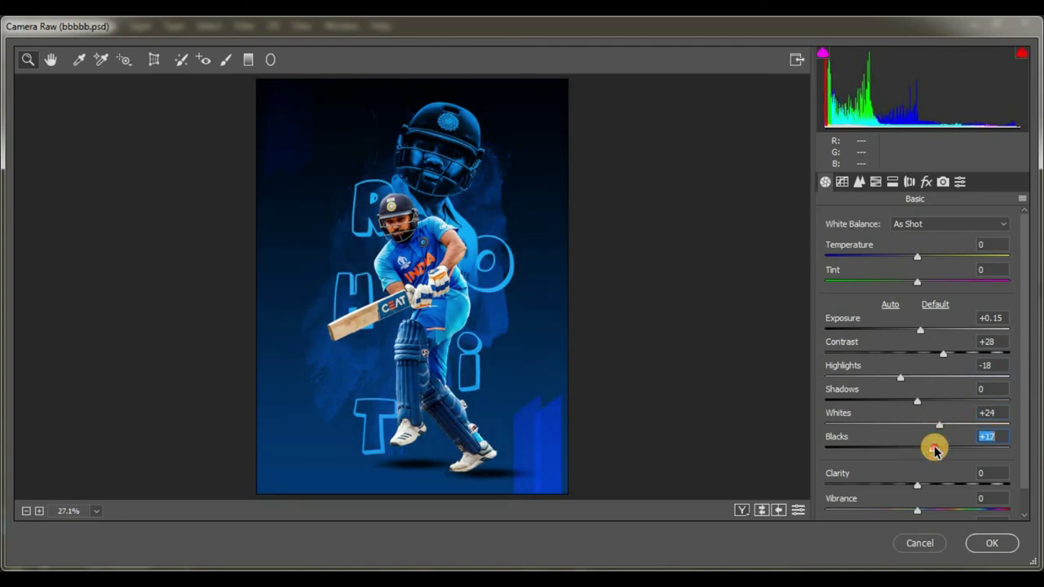
# Step: Browse Camera Raw's Clarity, Tone Curve, HSL/Grayscale and Lens Corrections settings
pyautogui.click(924, 476)
pyautogui.write('28')
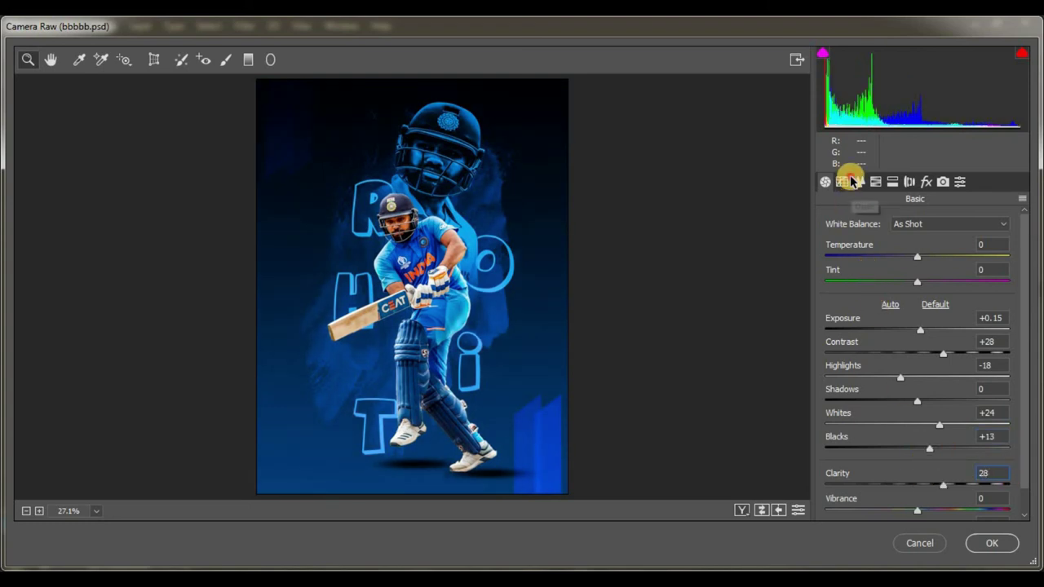
pyautogui.click(859, 181)
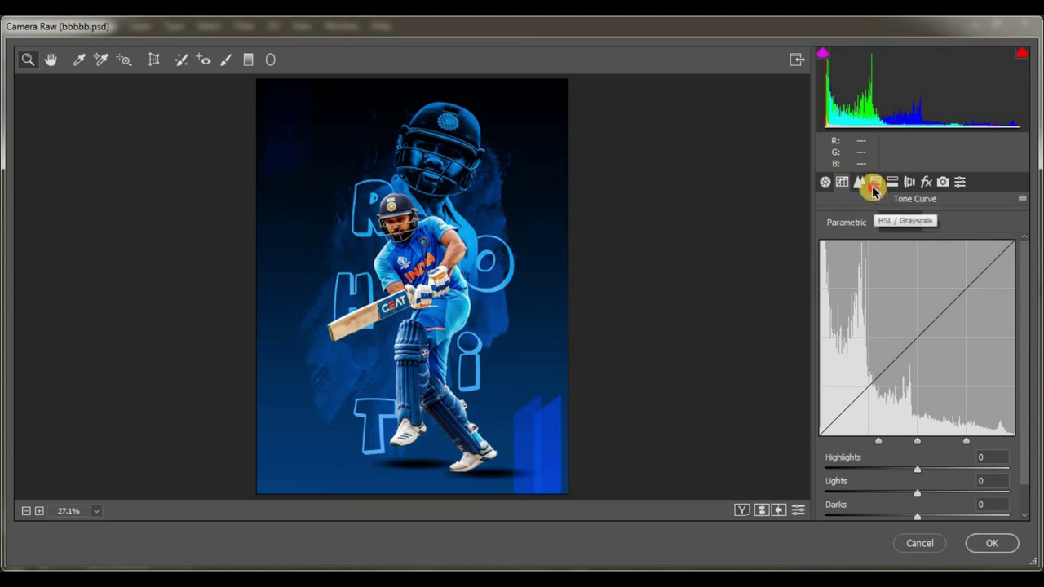
pyautogui.click(893, 182)
pyautogui.click(909, 181)
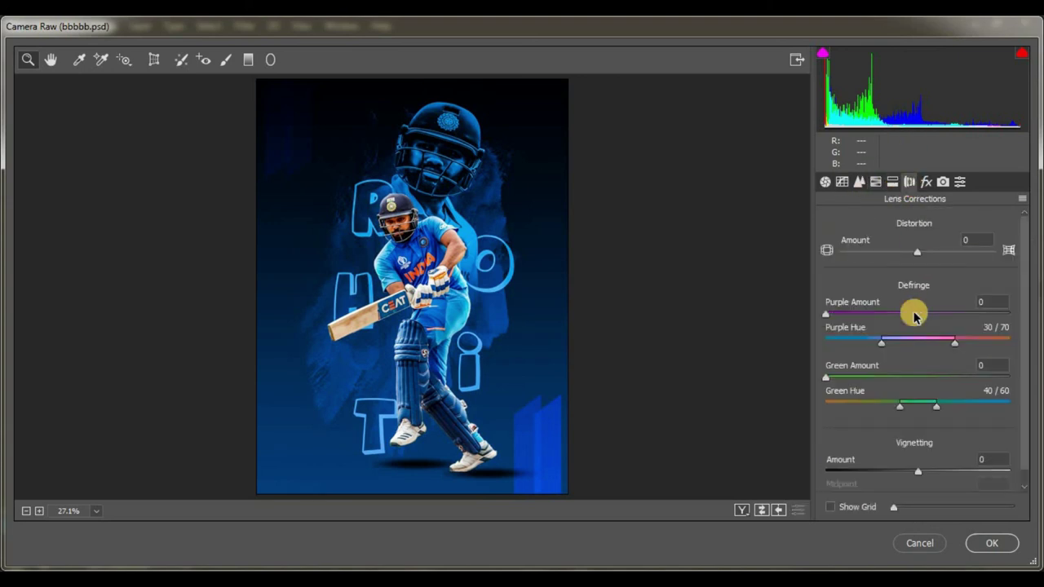
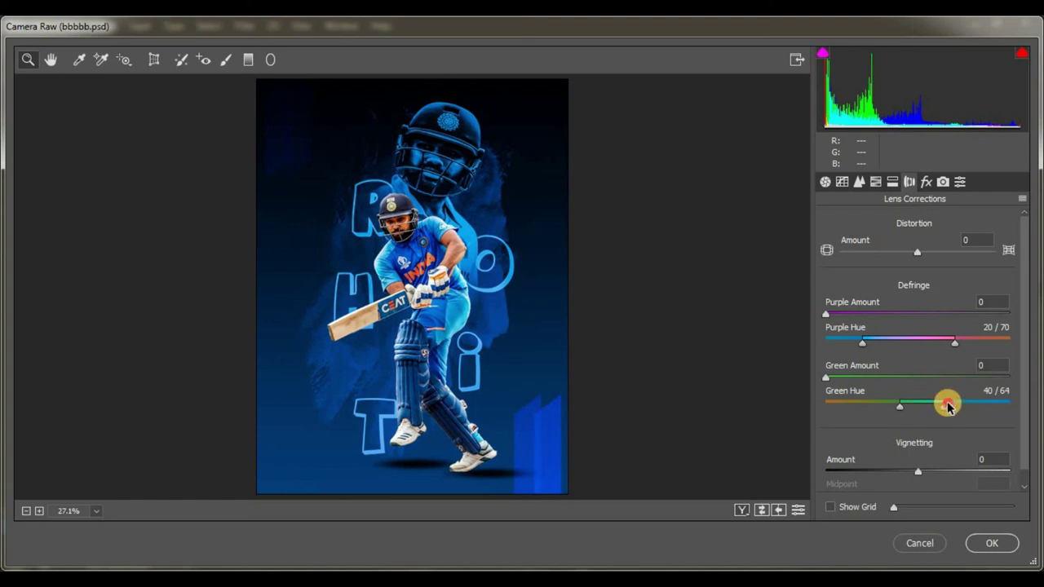
# Step: In the Effects tab, set Post Crop Vignetting Amount to -39 and Feather to 77
pyautogui.click(926, 181)
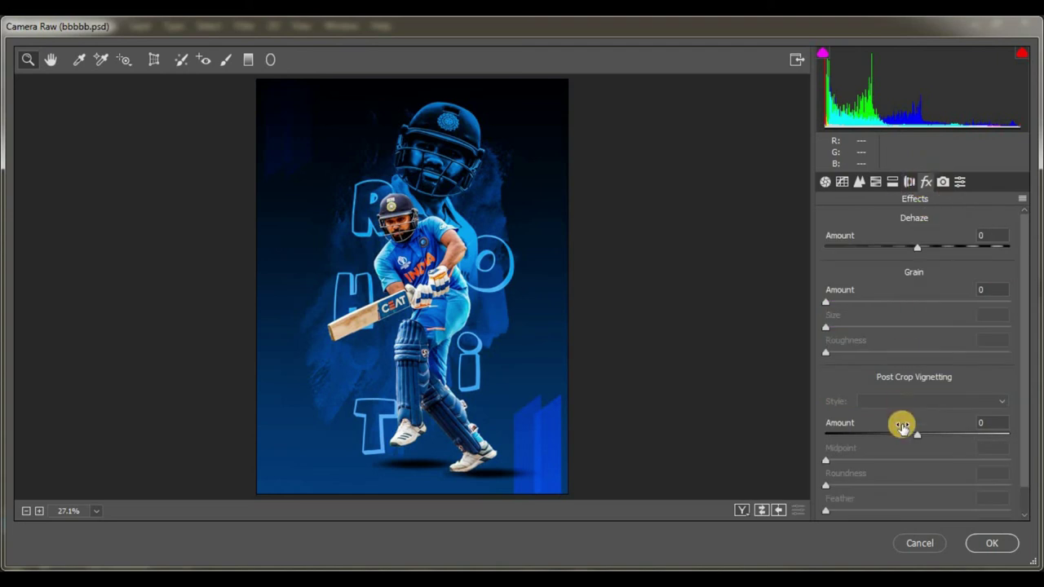
pyautogui.click(996, 420)
pyautogui.write('39')
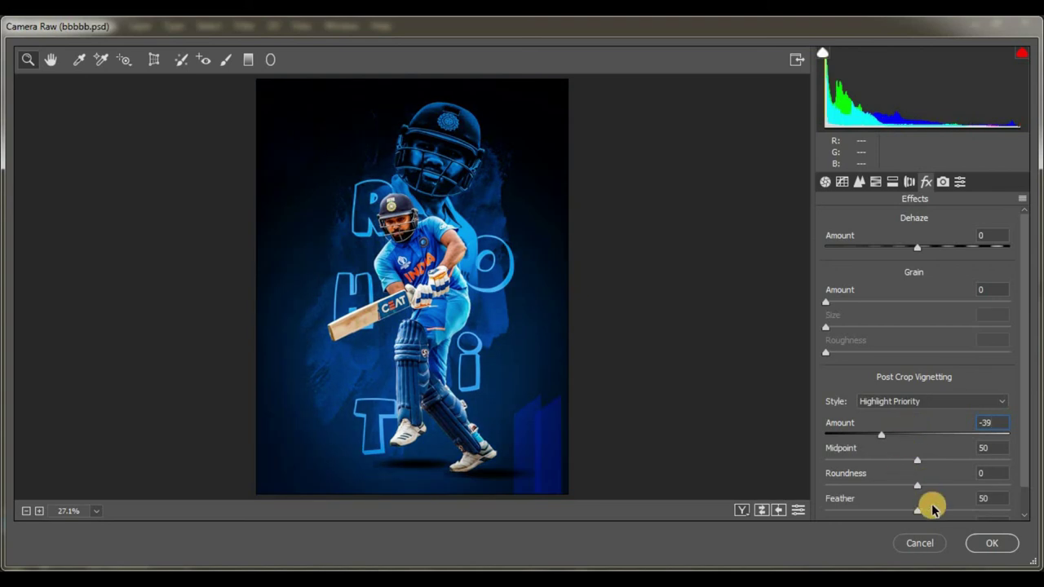
pyautogui.moveTo(920, 499); pyautogui.dragTo(946, 486)
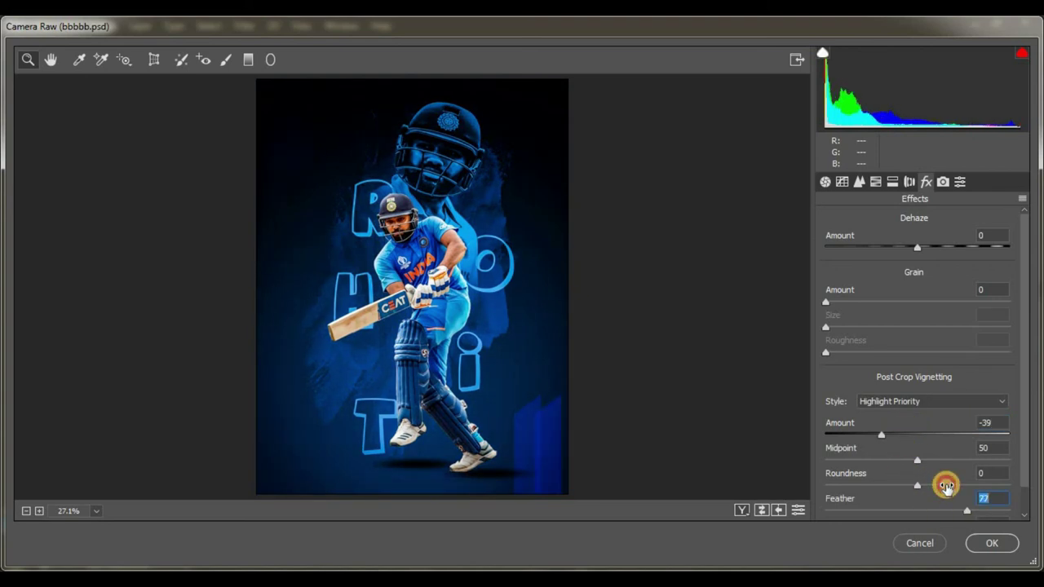
# Step: In Camera Calibration, set Shadows Tint -23, Red Hue -13, Green Hue +16/Saturation +37, Blue Hue +6
pyautogui.click(943, 181)
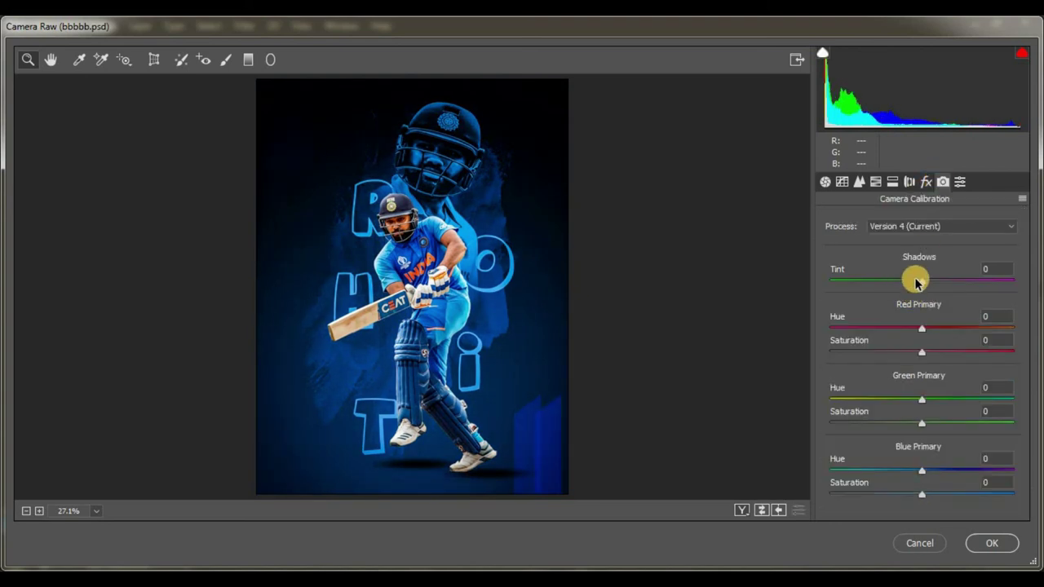
pyautogui.moveTo(920, 280); pyautogui.dragTo(901, 281)
pyautogui.moveTo(922, 328); pyautogui.dragTo(909, 327)
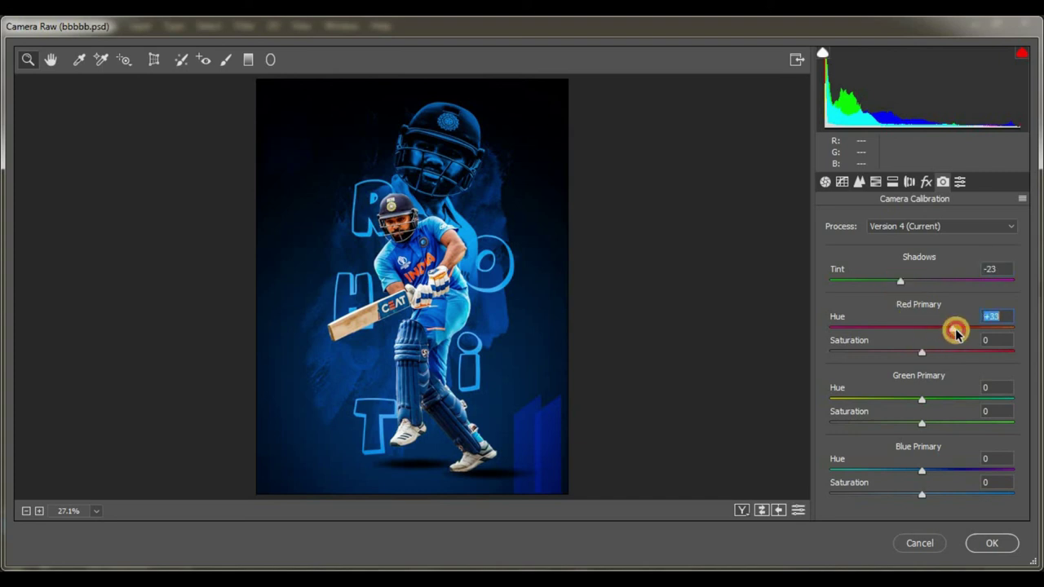
pyautogui.moveTo(928, 408); pyautogui.dragTo(951, 399)
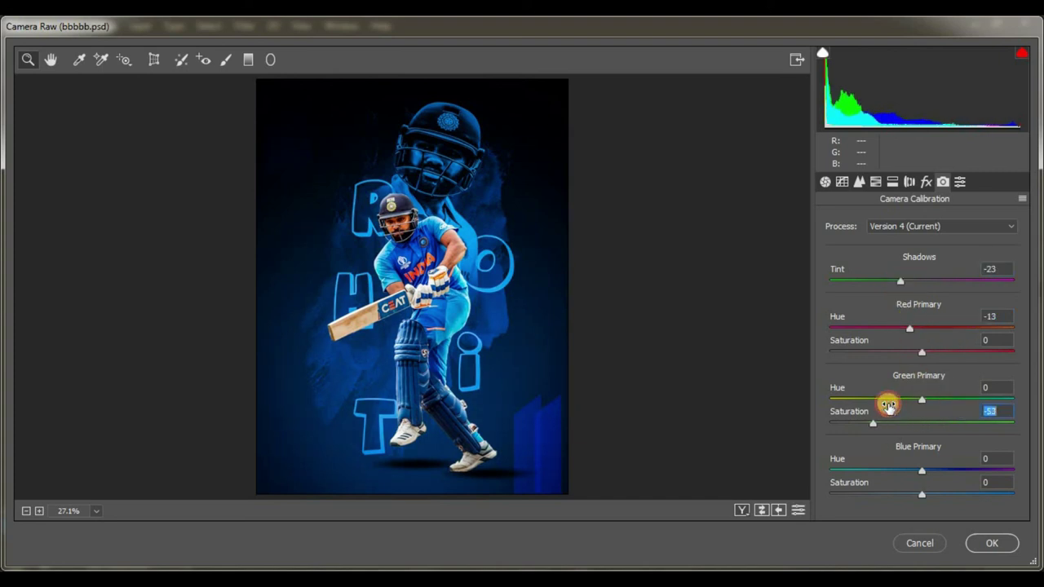
pyautogui.moveTo(889, 400)
pyautogui.mouseDown()
pyautogui.moveTo(936, 399)
pyautogui.moveTo(956, 419)
pyautogui.mouseUp()
pyautogui.moveTo(921, 471)
pyautogui.mouseDown()
pyautogui.moveTo(874, 473)
pyautogui.moveTo(923, 471)
pyautogui.moveTo(952, 494)
pyautogui.mouseUp()
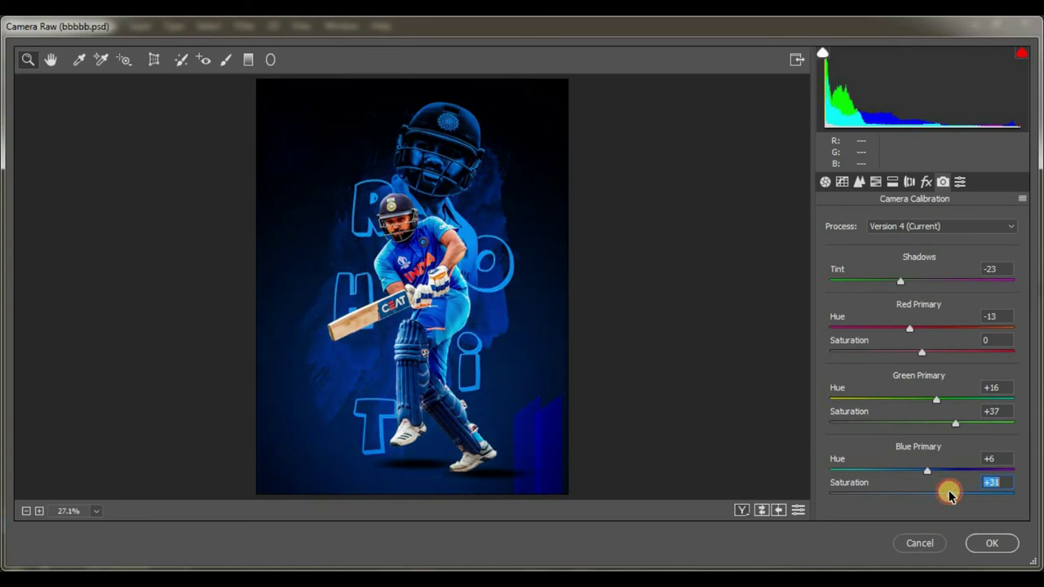
# Step: Confirm the Camera Raw grade with OK, then Merge Visible from the Layers panel menu
pyautogui.click(990, 542)
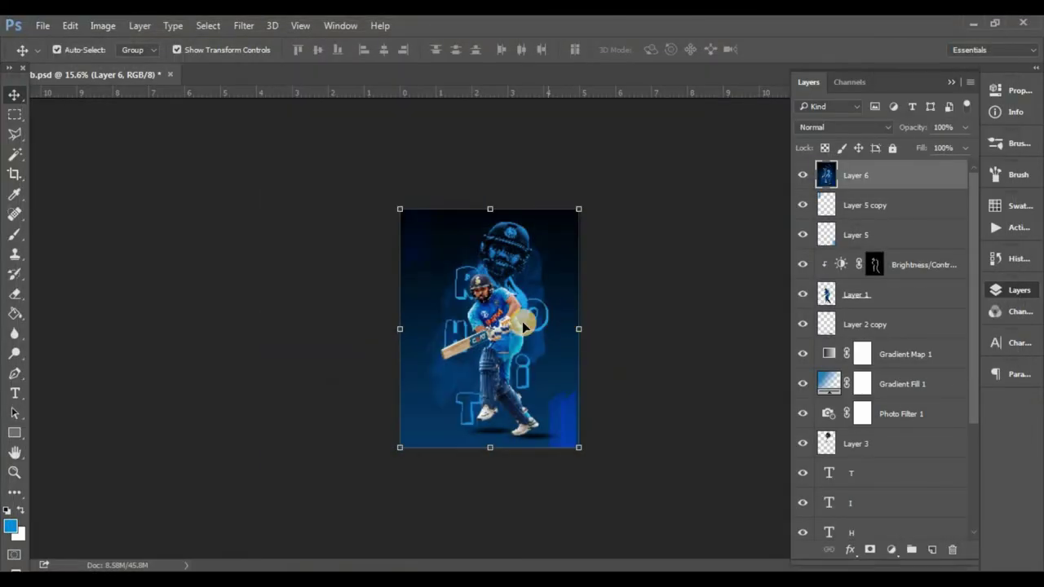
pyautogui.scroll(3, 522, 296)
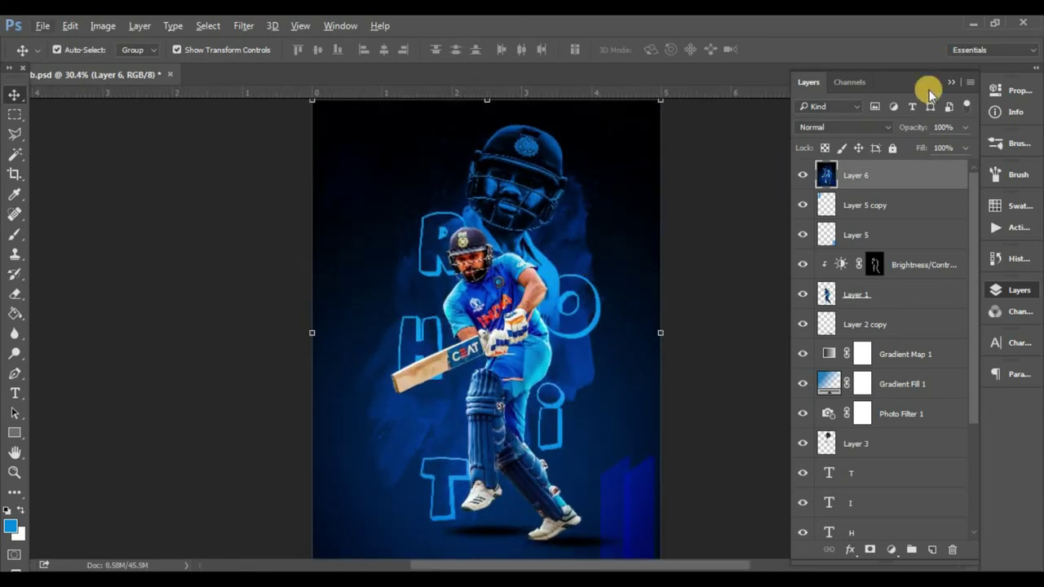
pyautogui.click(969, 82)
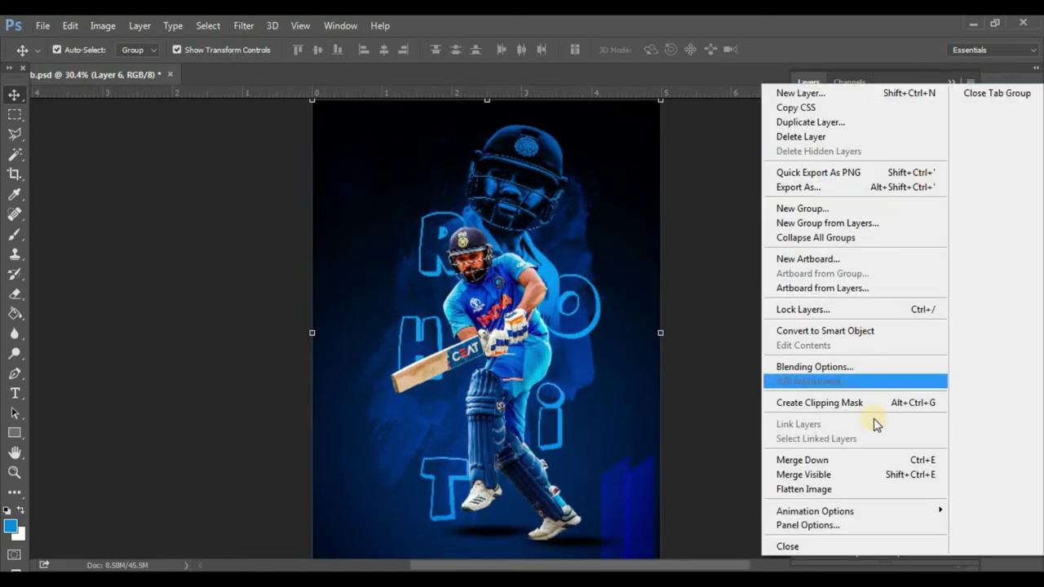
pyautogui.click(879, 476)
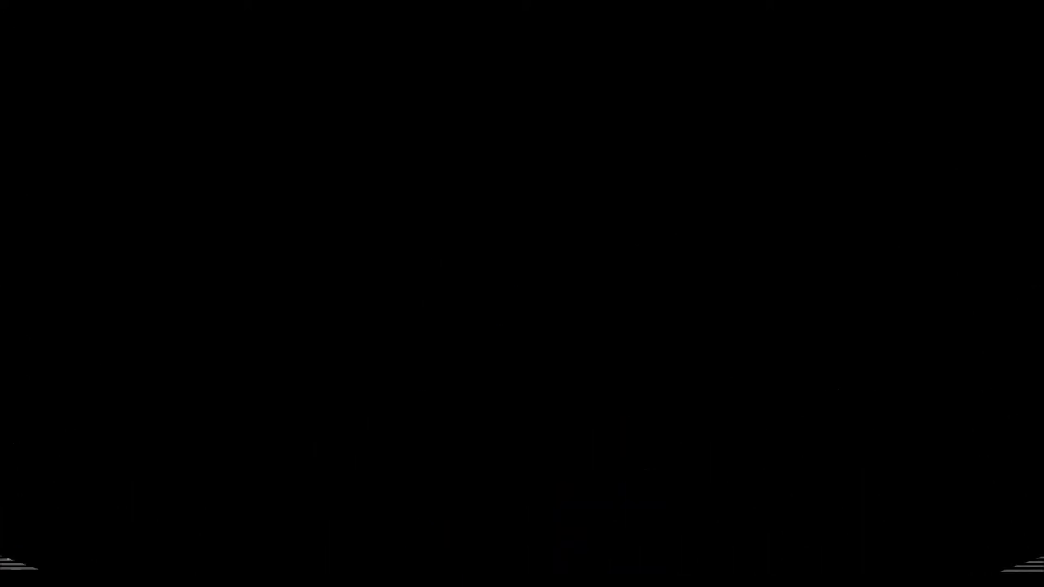